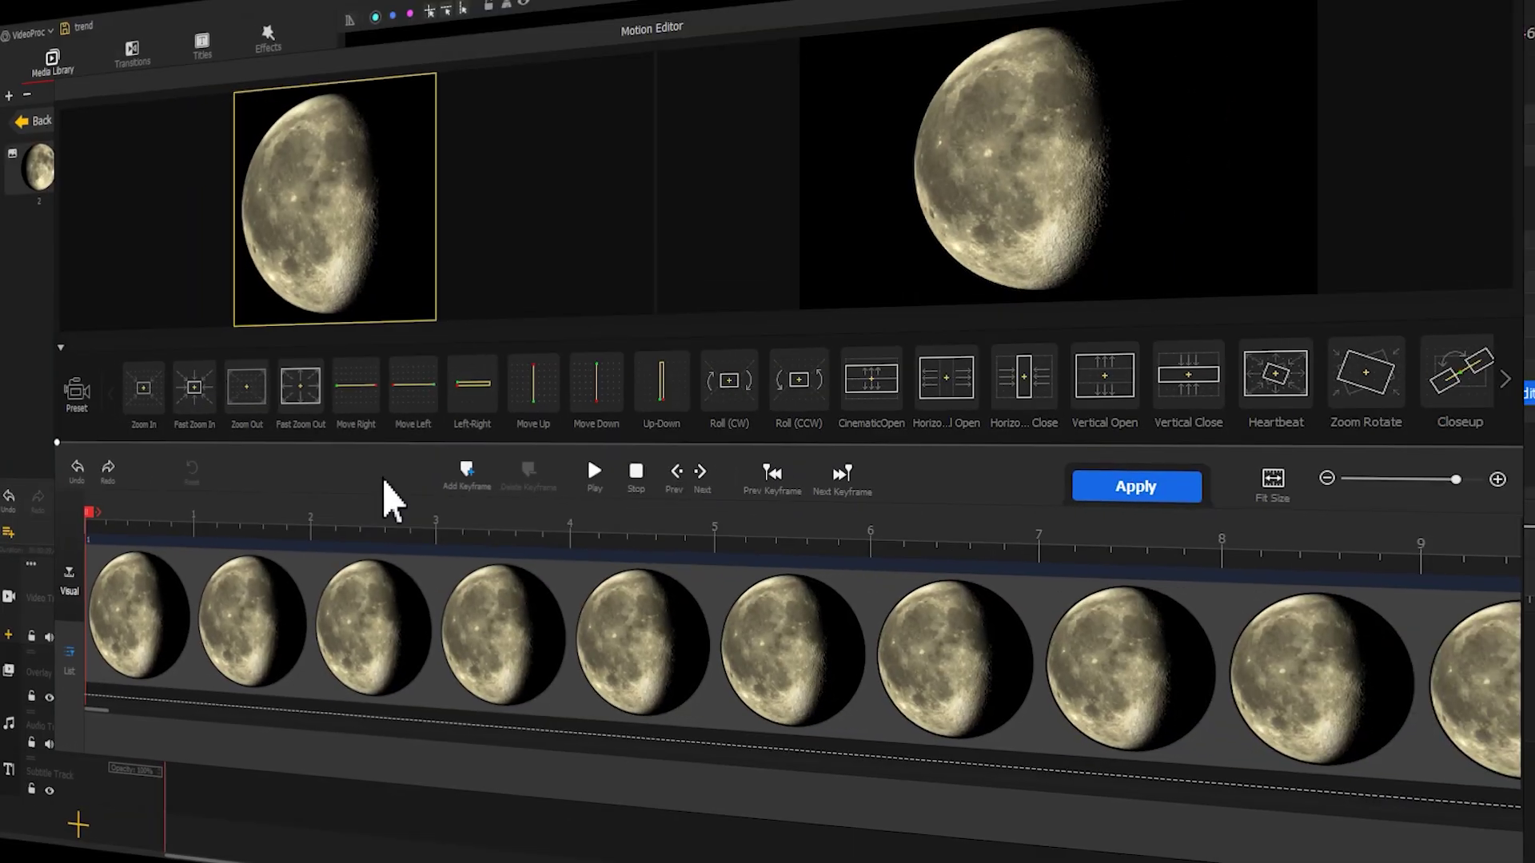
Step: Add a starting motion keyframe and enlarge its frame box from 500x500 to the full 1000x1000
left_click(464, 483)
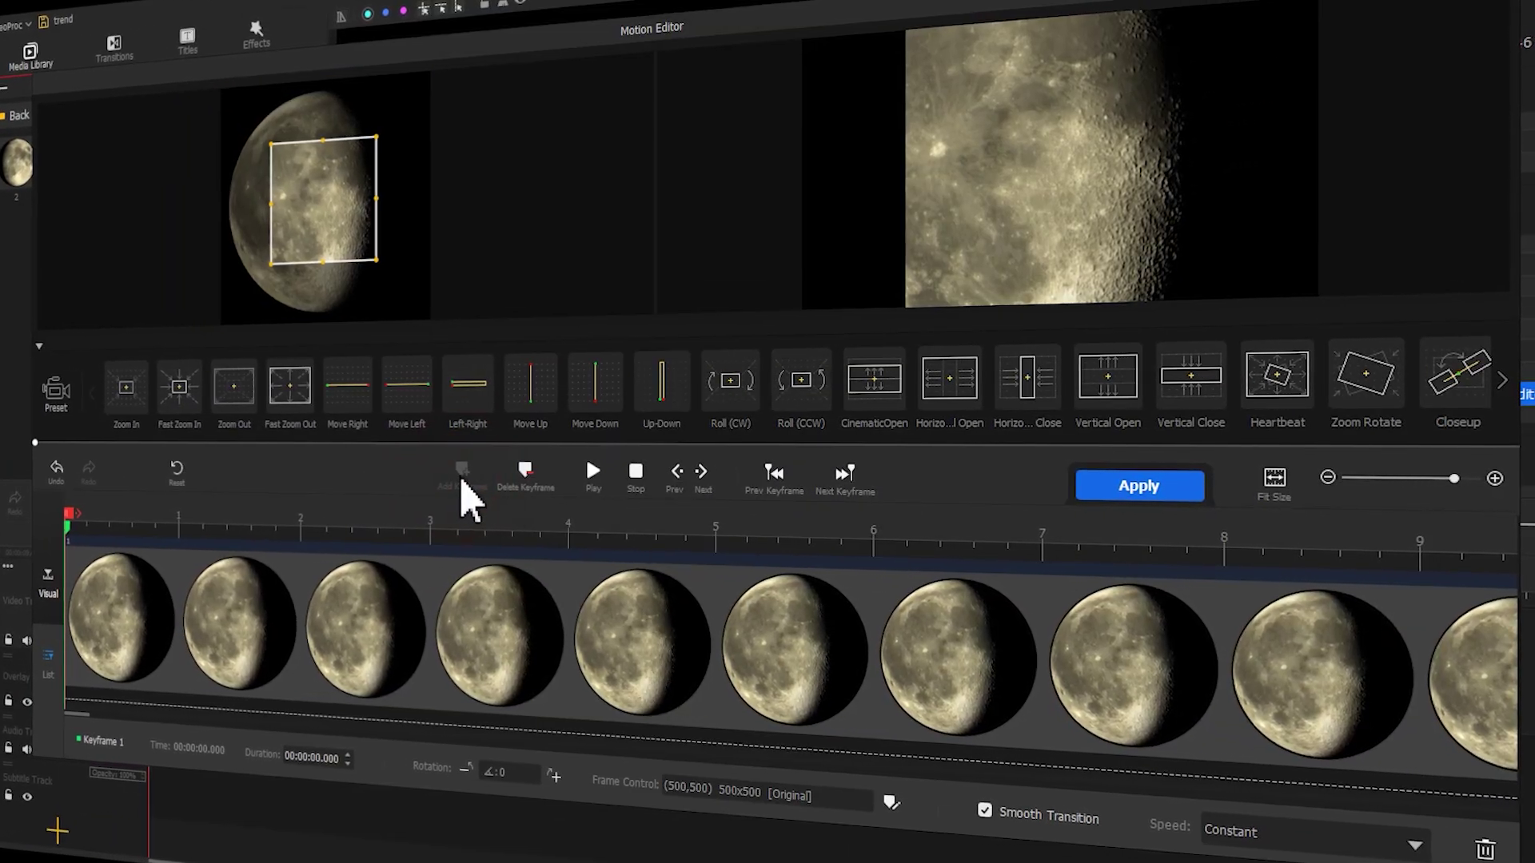
left_click_drag(273, 263, 205, 322)
left_click_drag(351, 144, 417, 67)
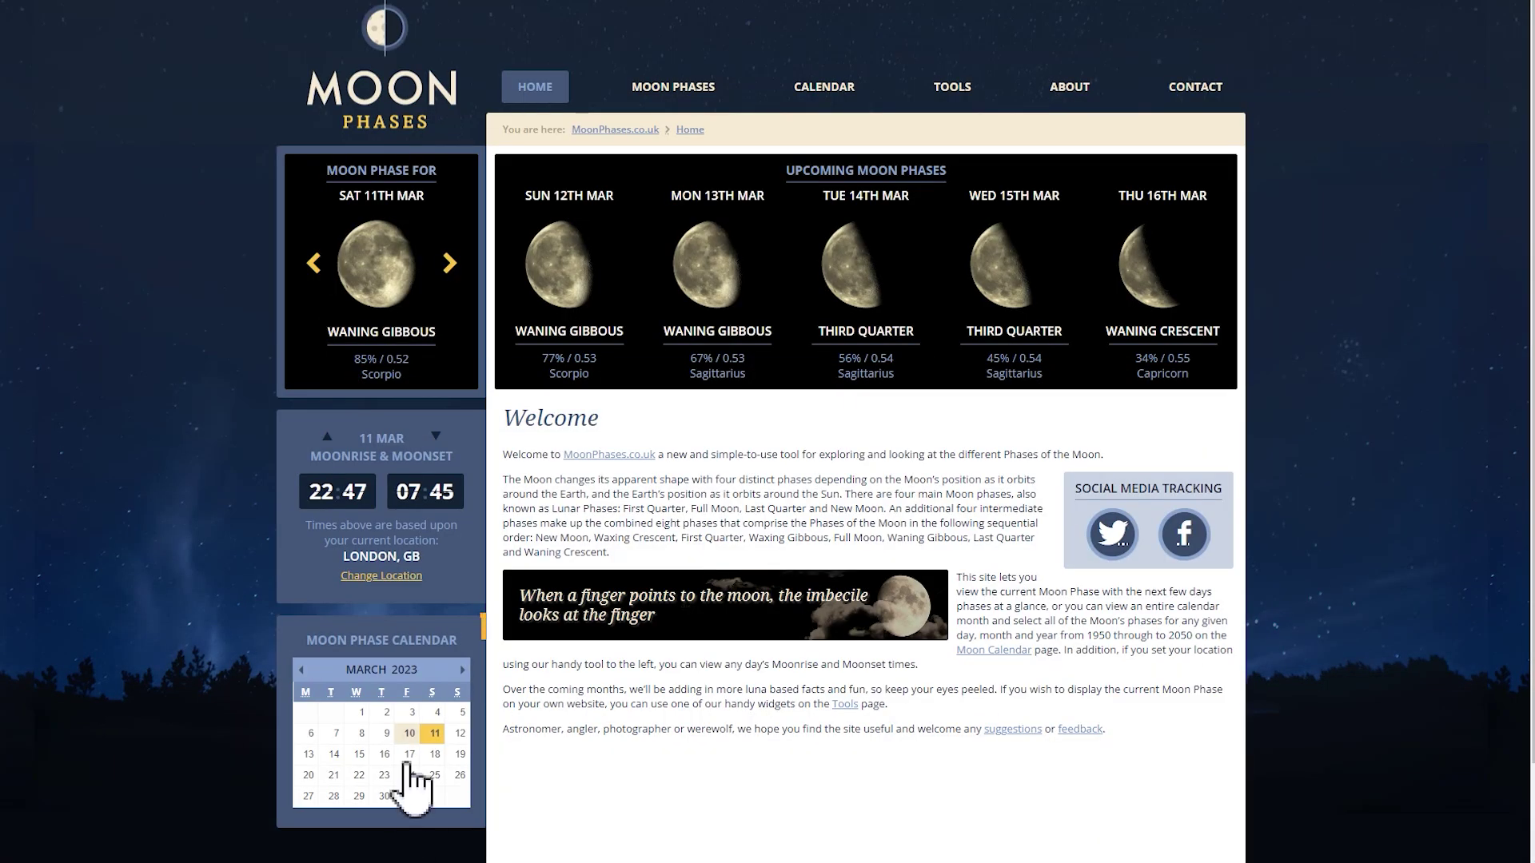
Step: Show the moon phase for 24 September 1996 in the calendar and view its enlarged moon image
left_click(405, 670)
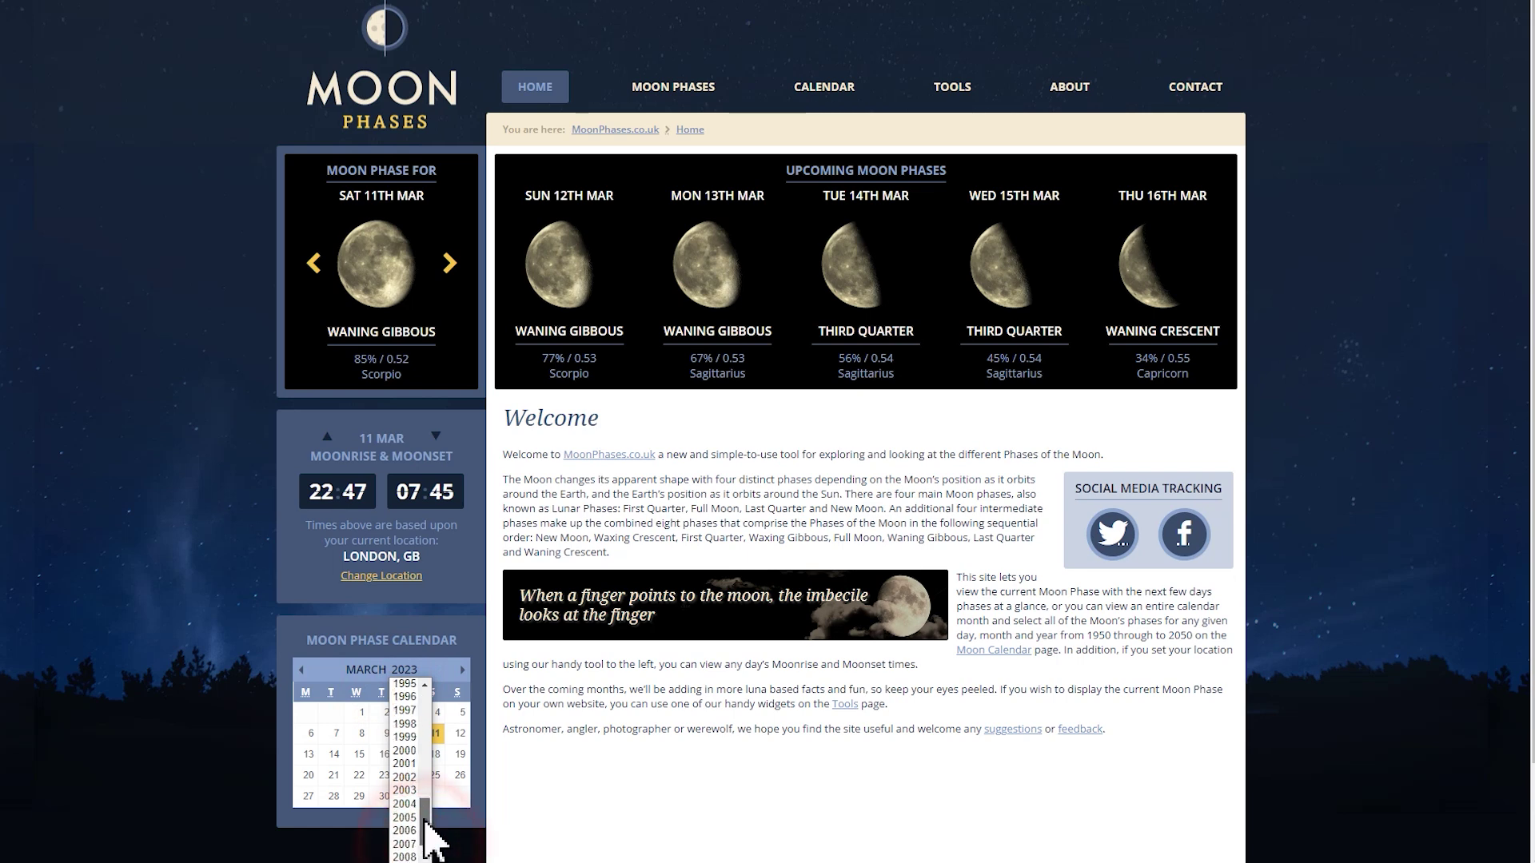
left_click_drag(425, 822, 424, 818)
left_click(407, 725)
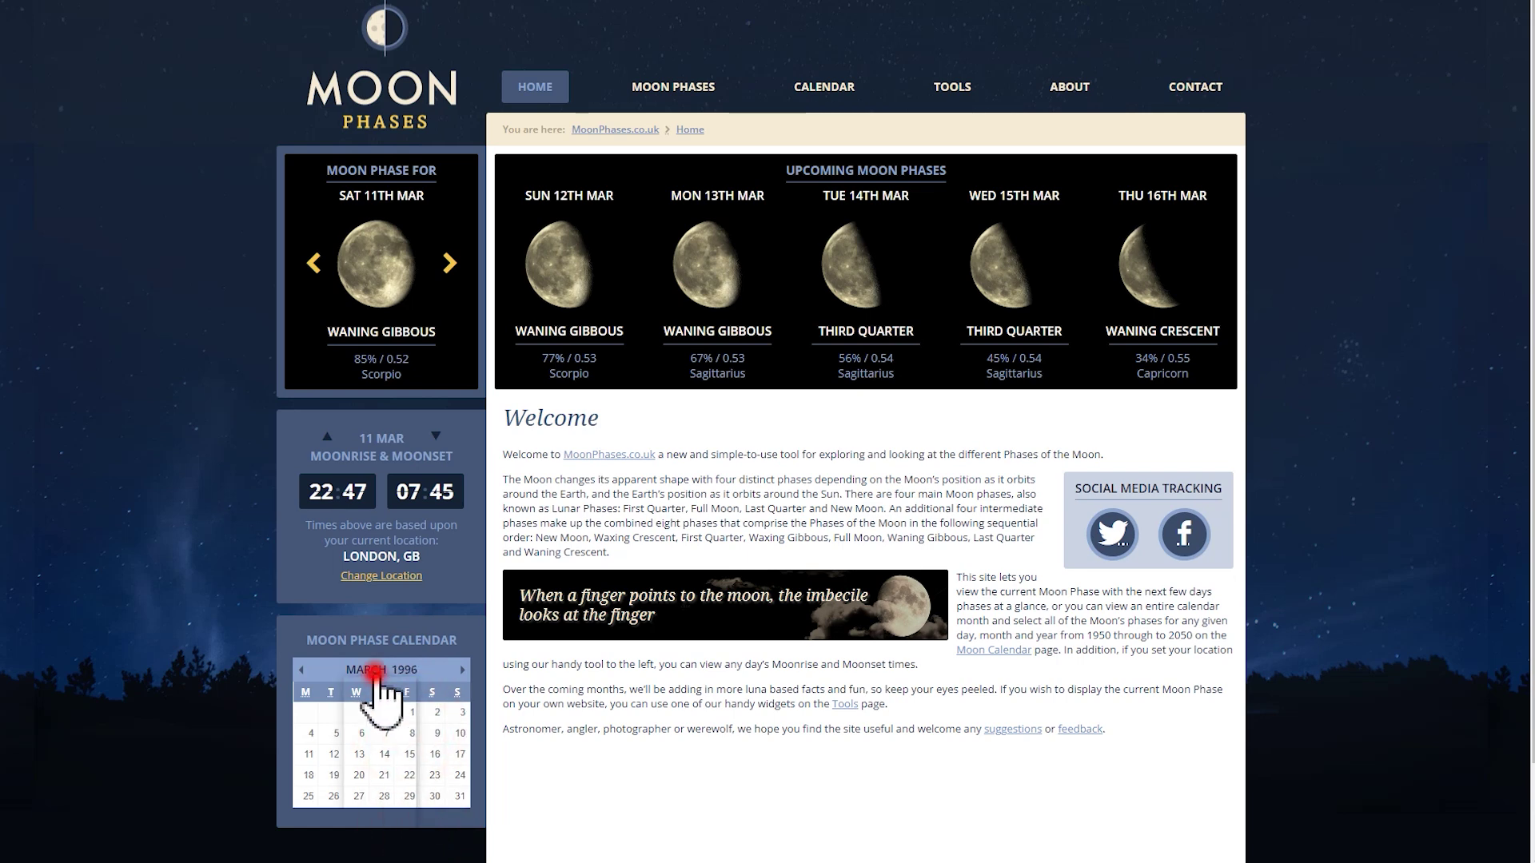
left_click(369, 672)
left_click(381, 802)
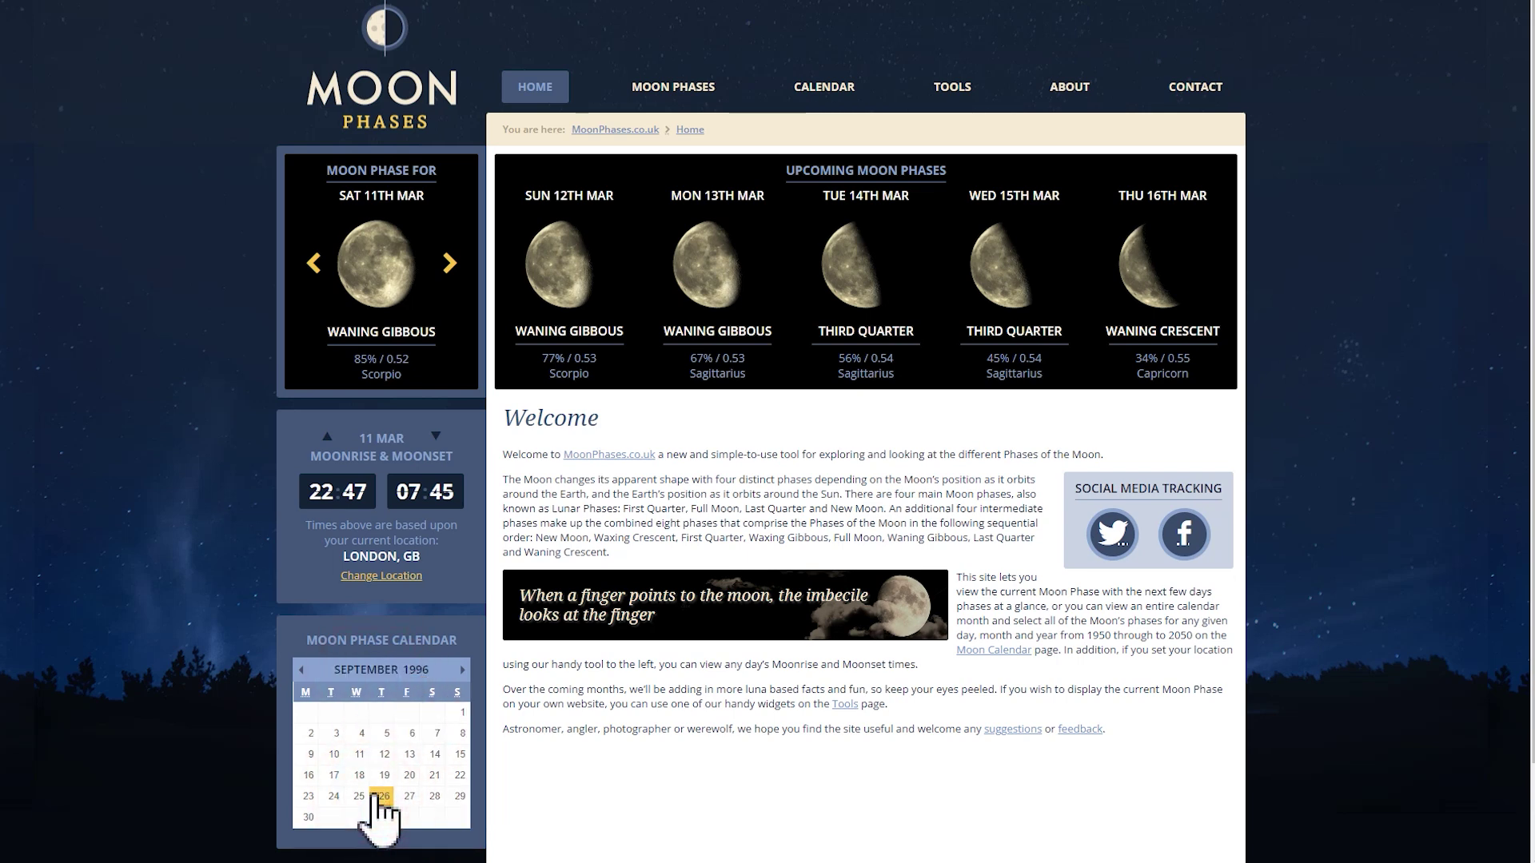
left_click(334, 797)
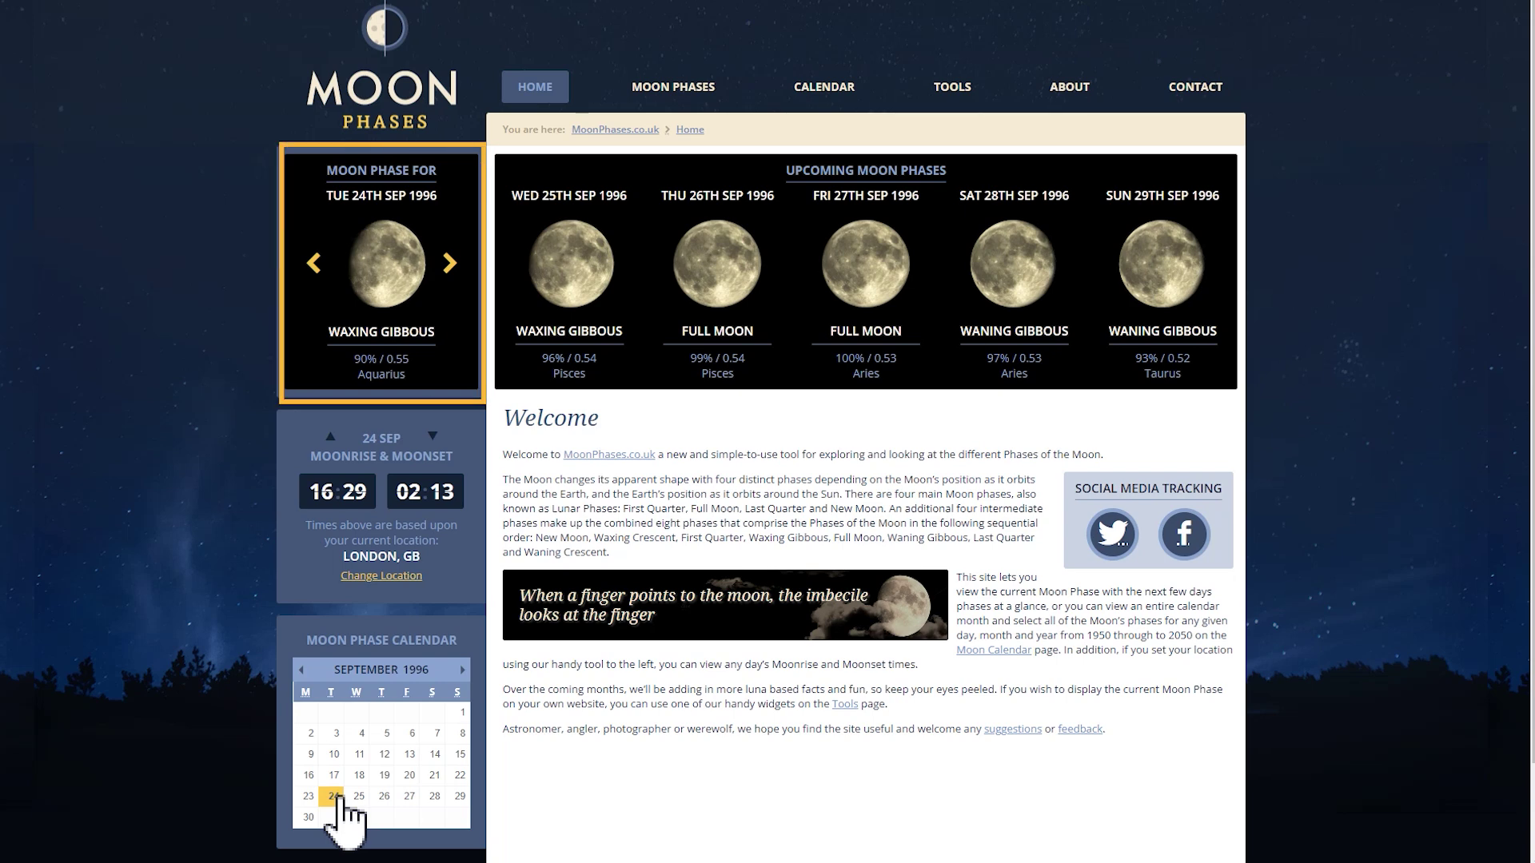
left_click(387, 292)
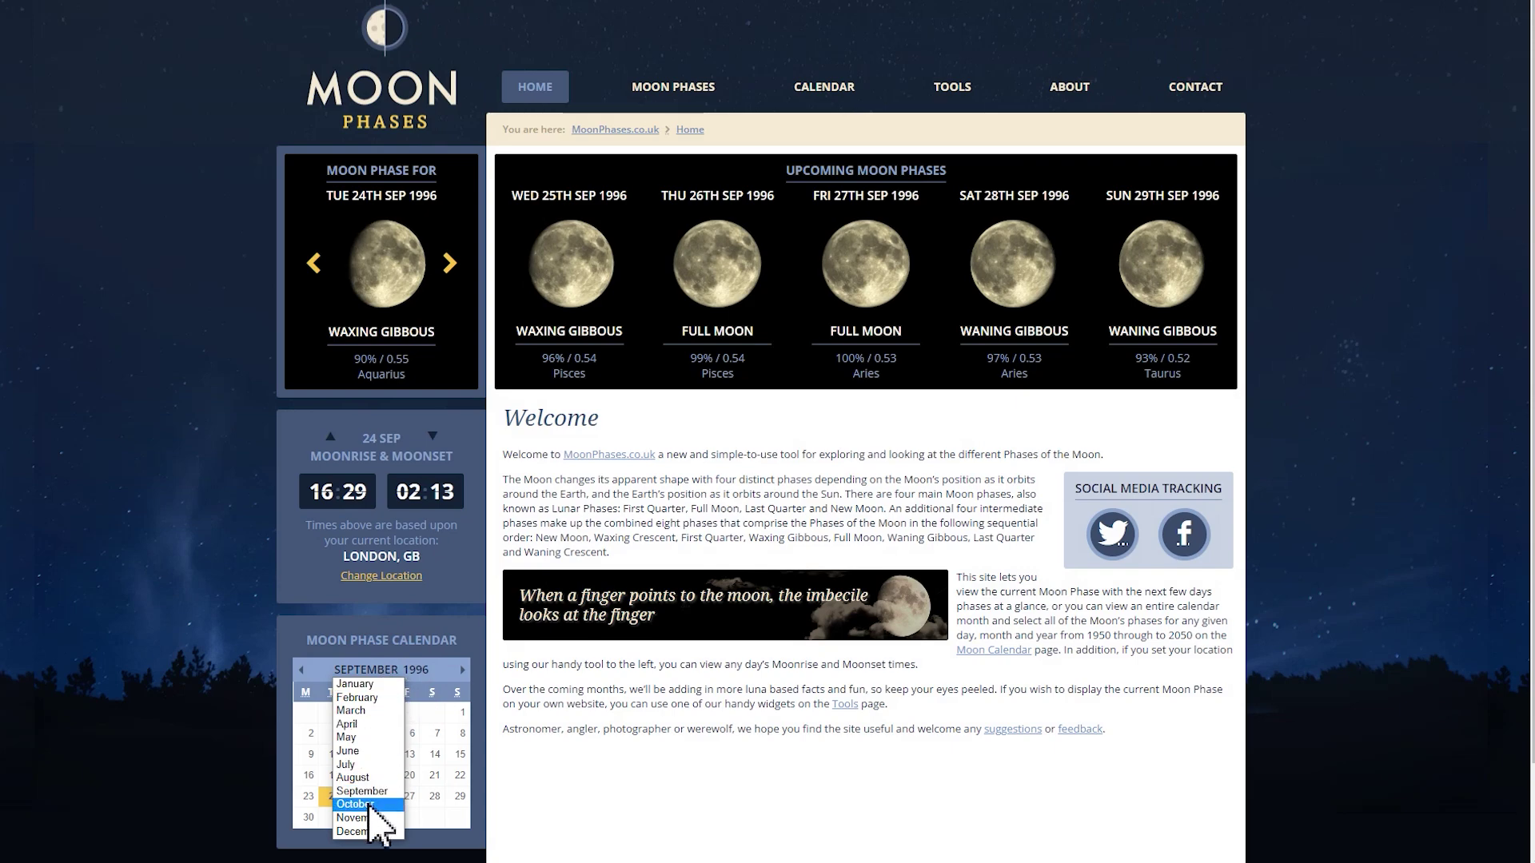
Step: Switch to October 1996 and view the enlarged moon image for 1 October
left_click(372, 815)
left_click(337, 713)
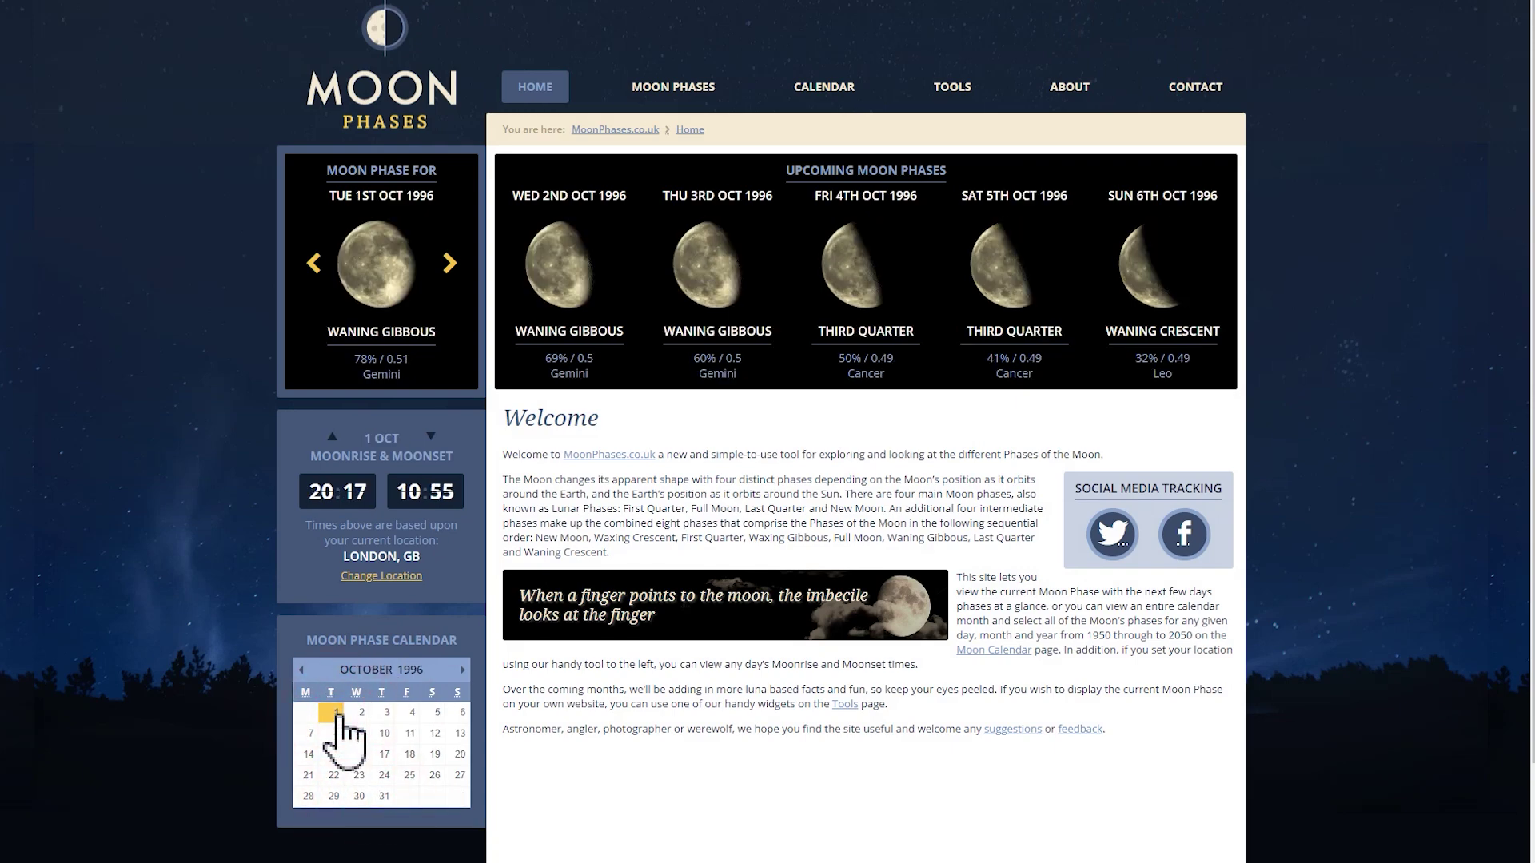
left_click(394, 302)
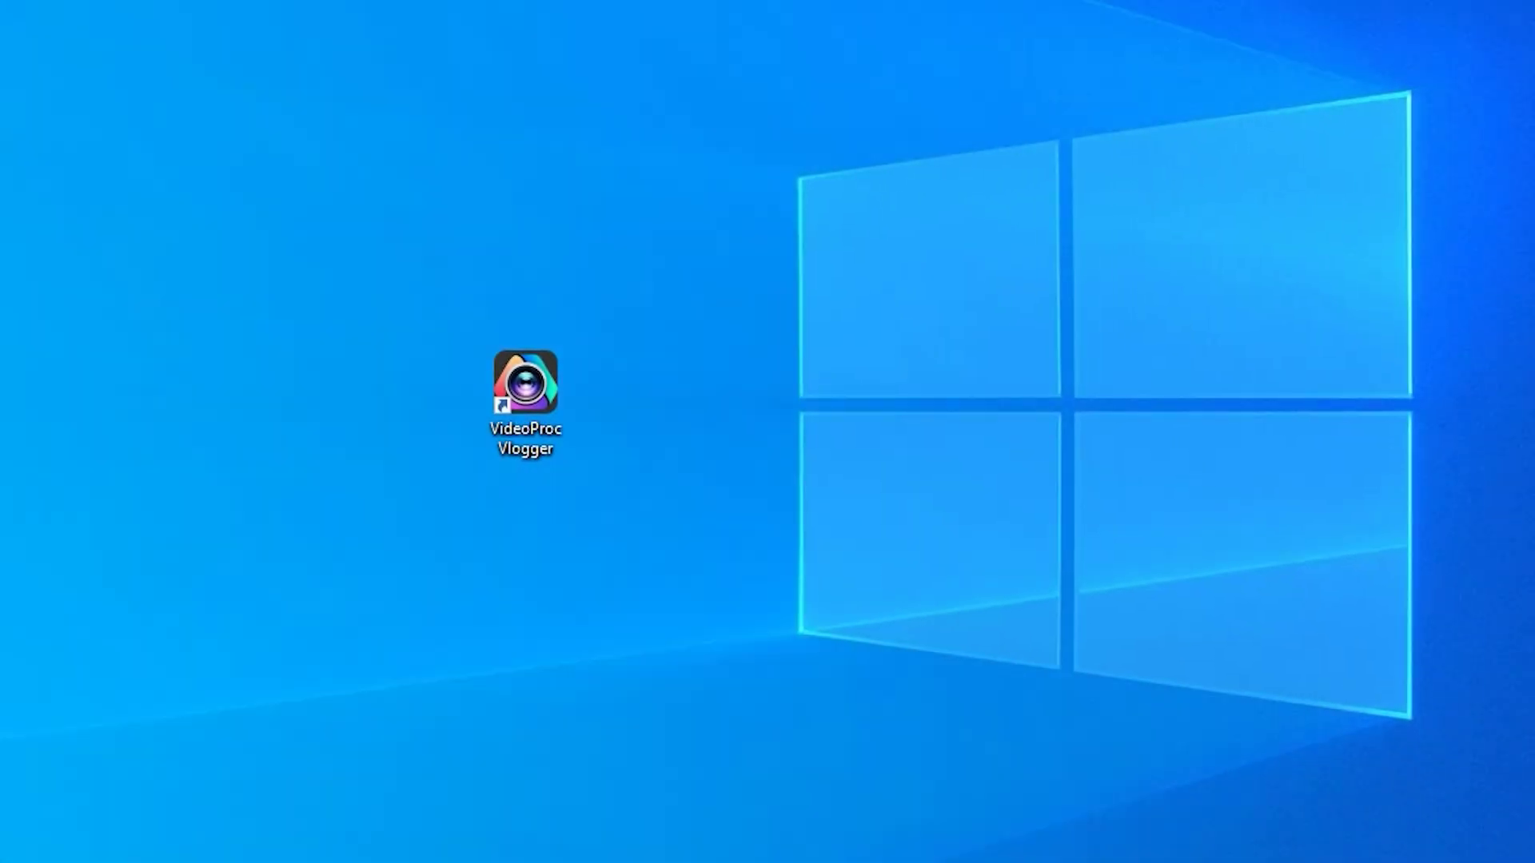
Step: Launch VideoProc Vlogger and create a new project named trend
left_click(556, 379)
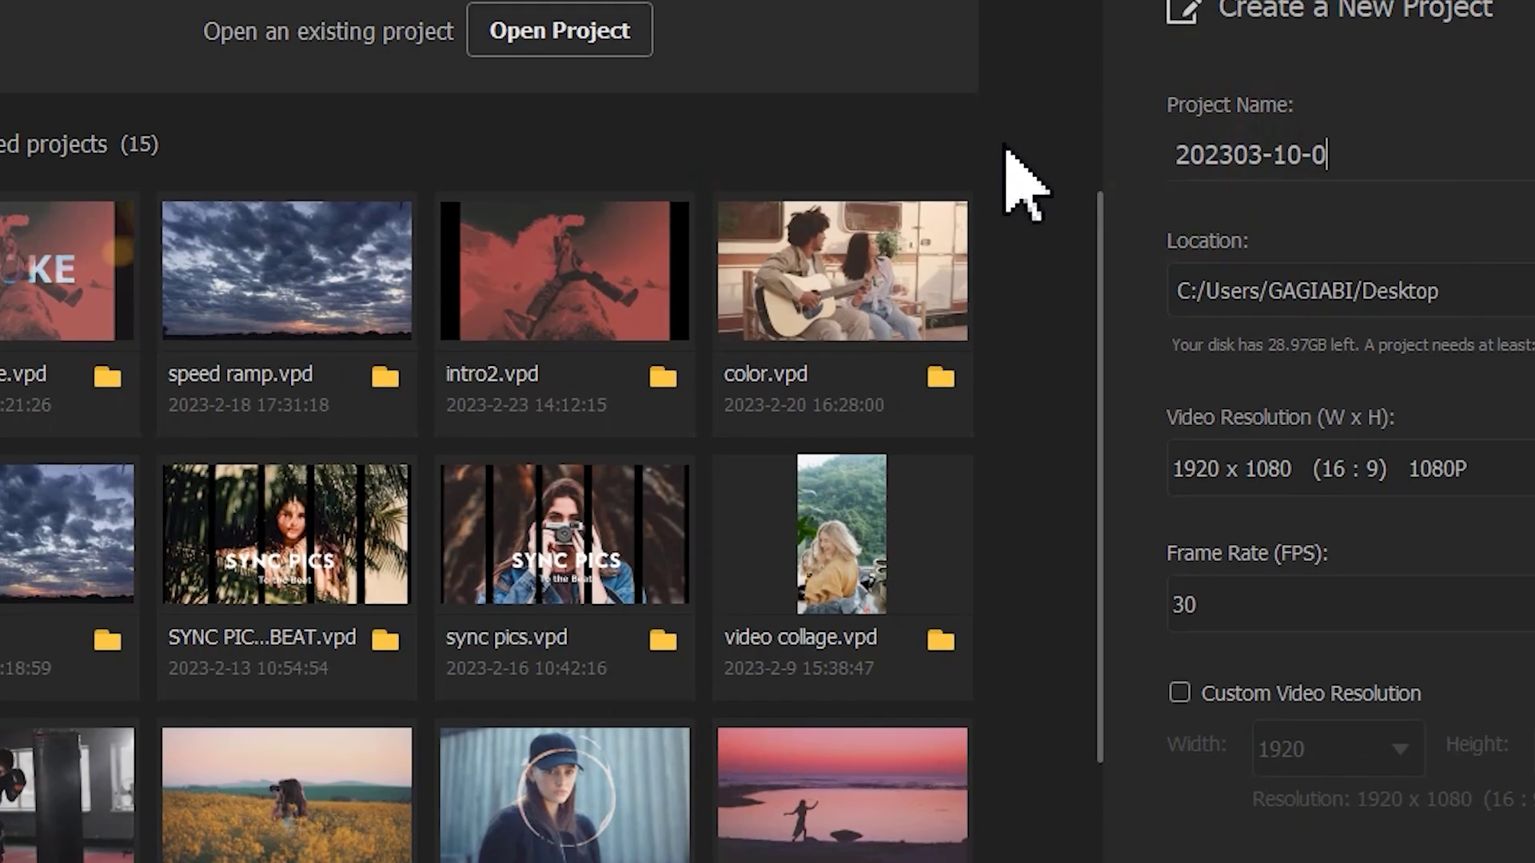
left_click(946, 236)
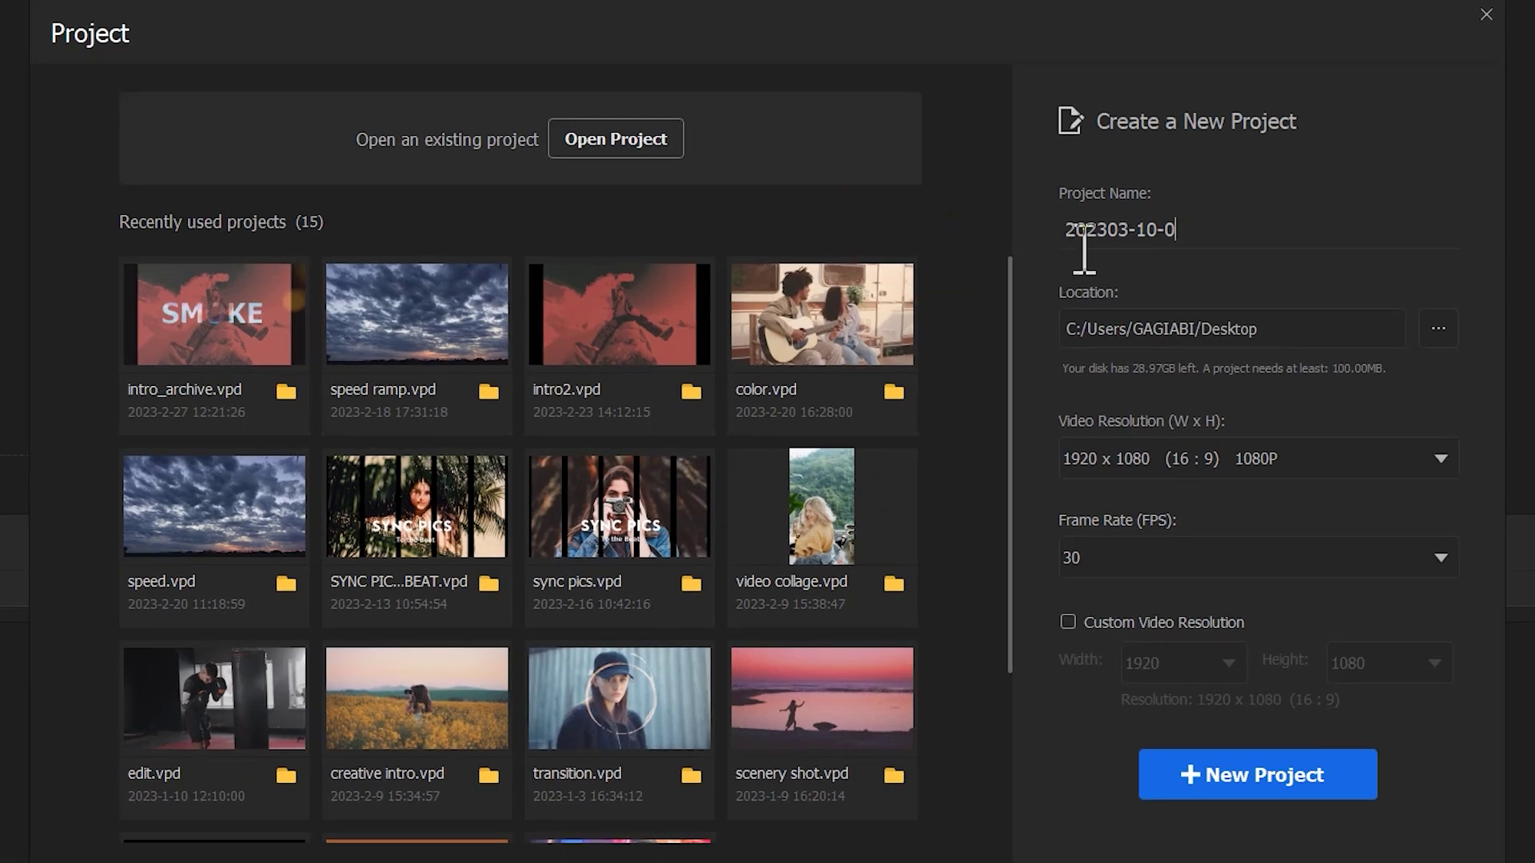
left_click_drag(1222, 232, 1081, 230)
type("trend")
left_click(1189, 787)
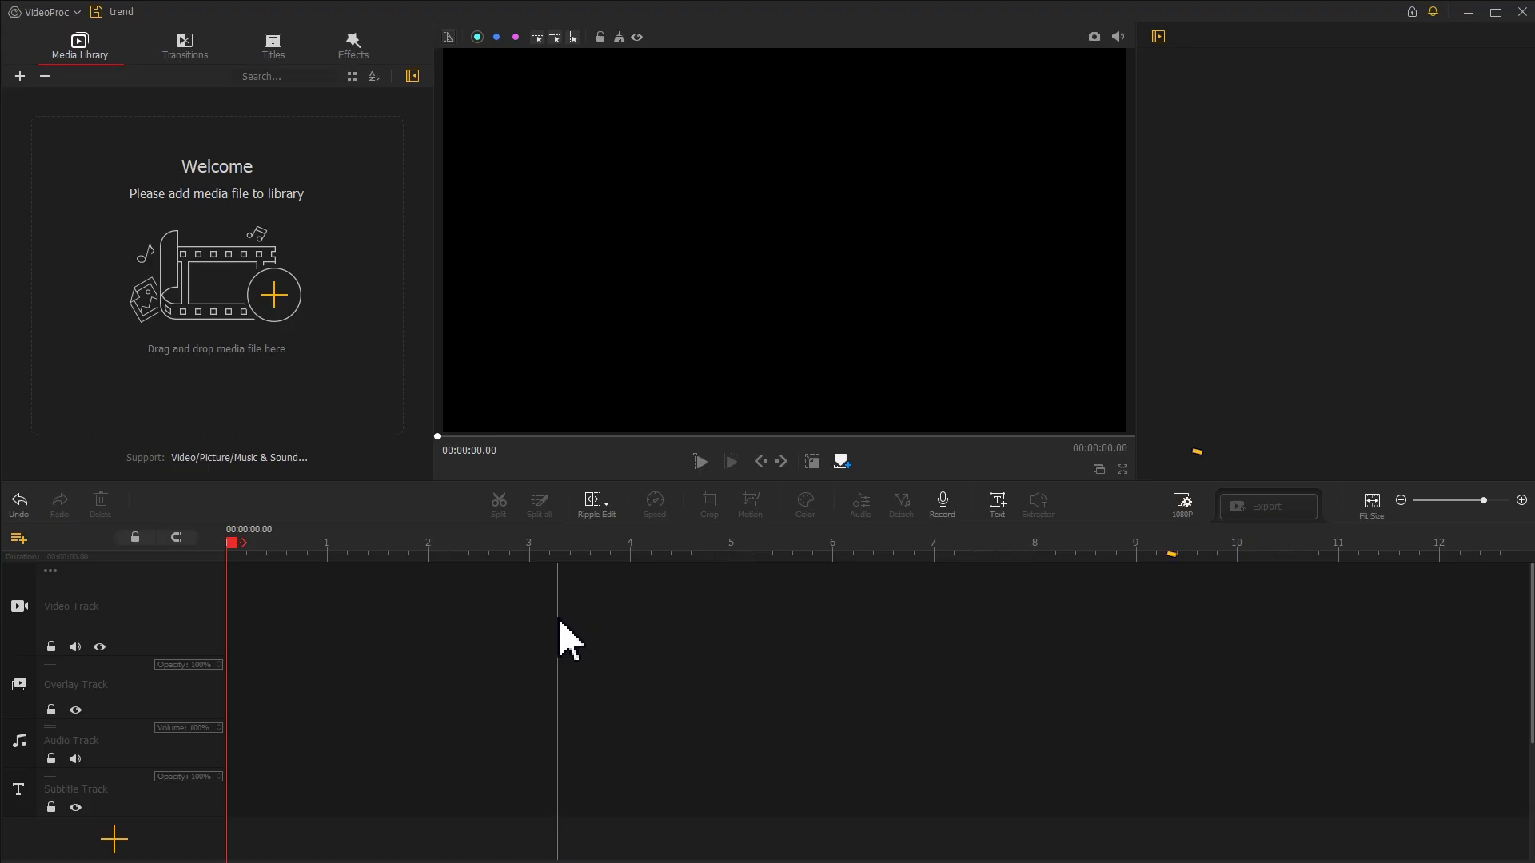
Step: Set the project's output resolution to 1920x1080 (16:9)
left_click(1183, 502)
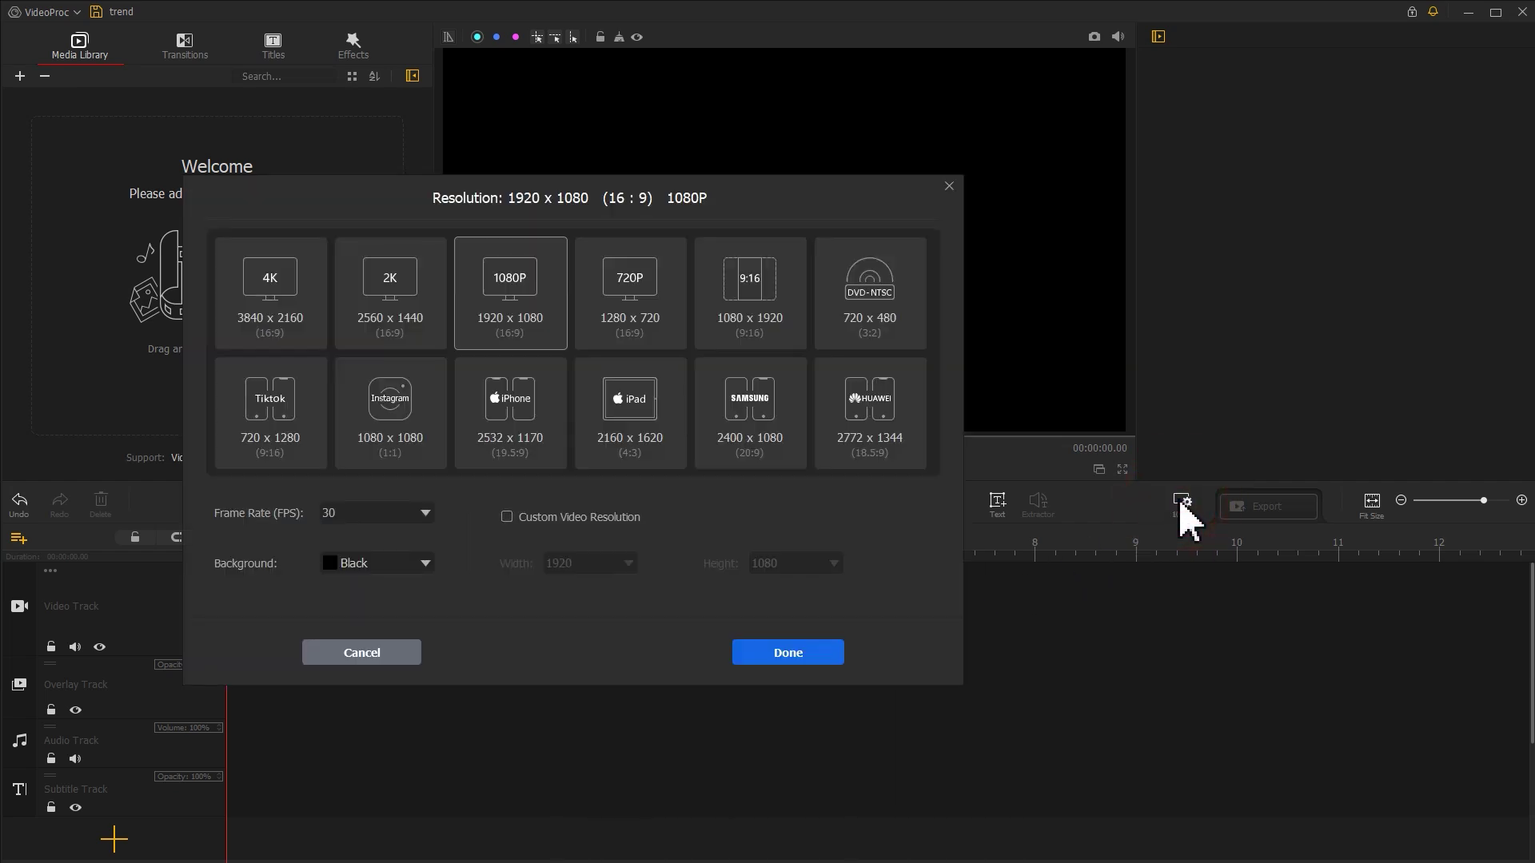
left_click(430, 410)
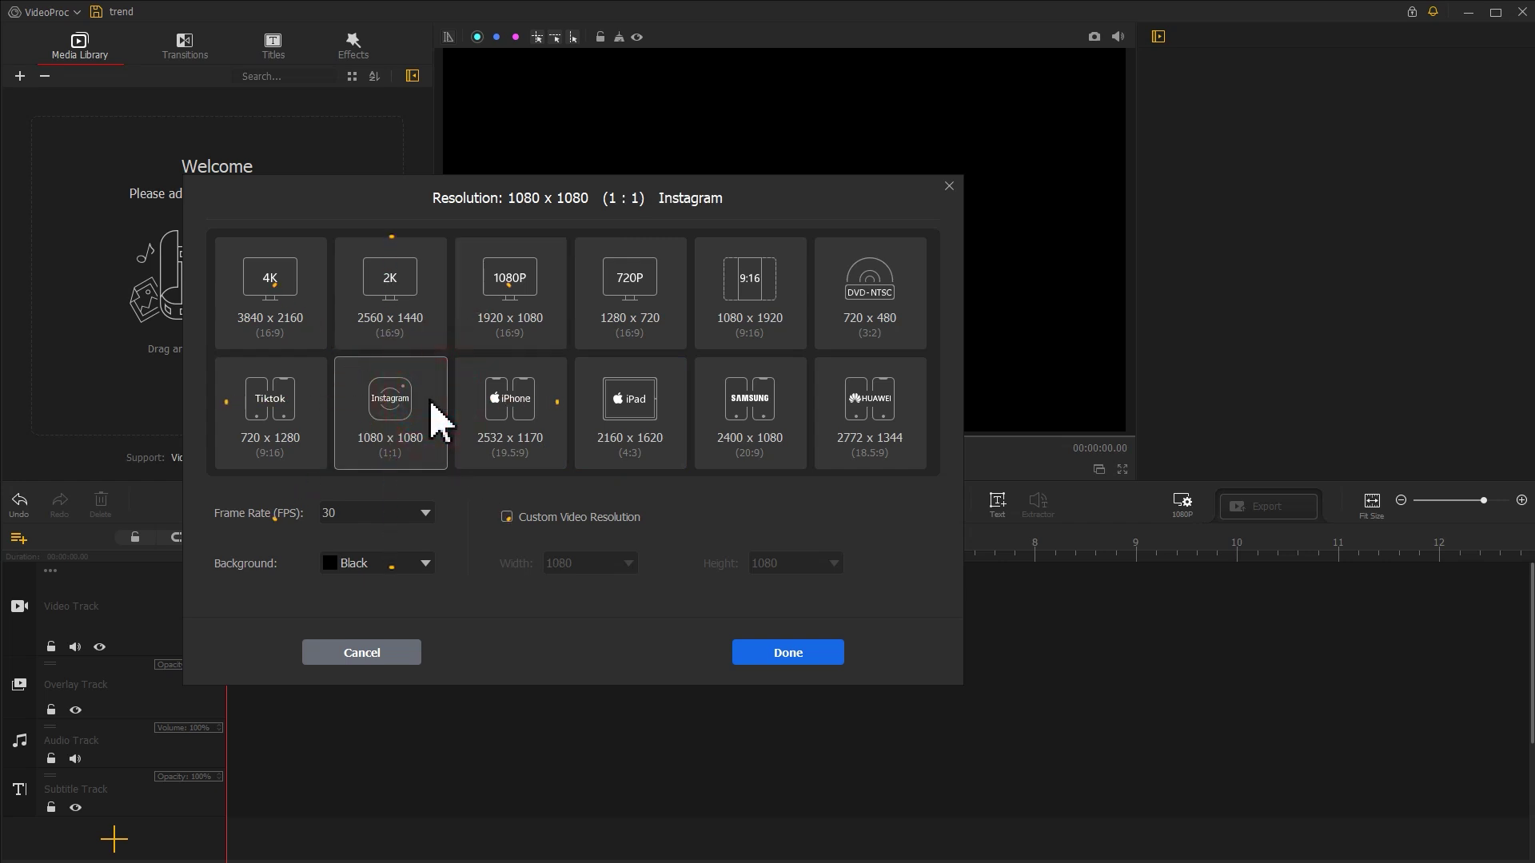
left_click(301, 400)
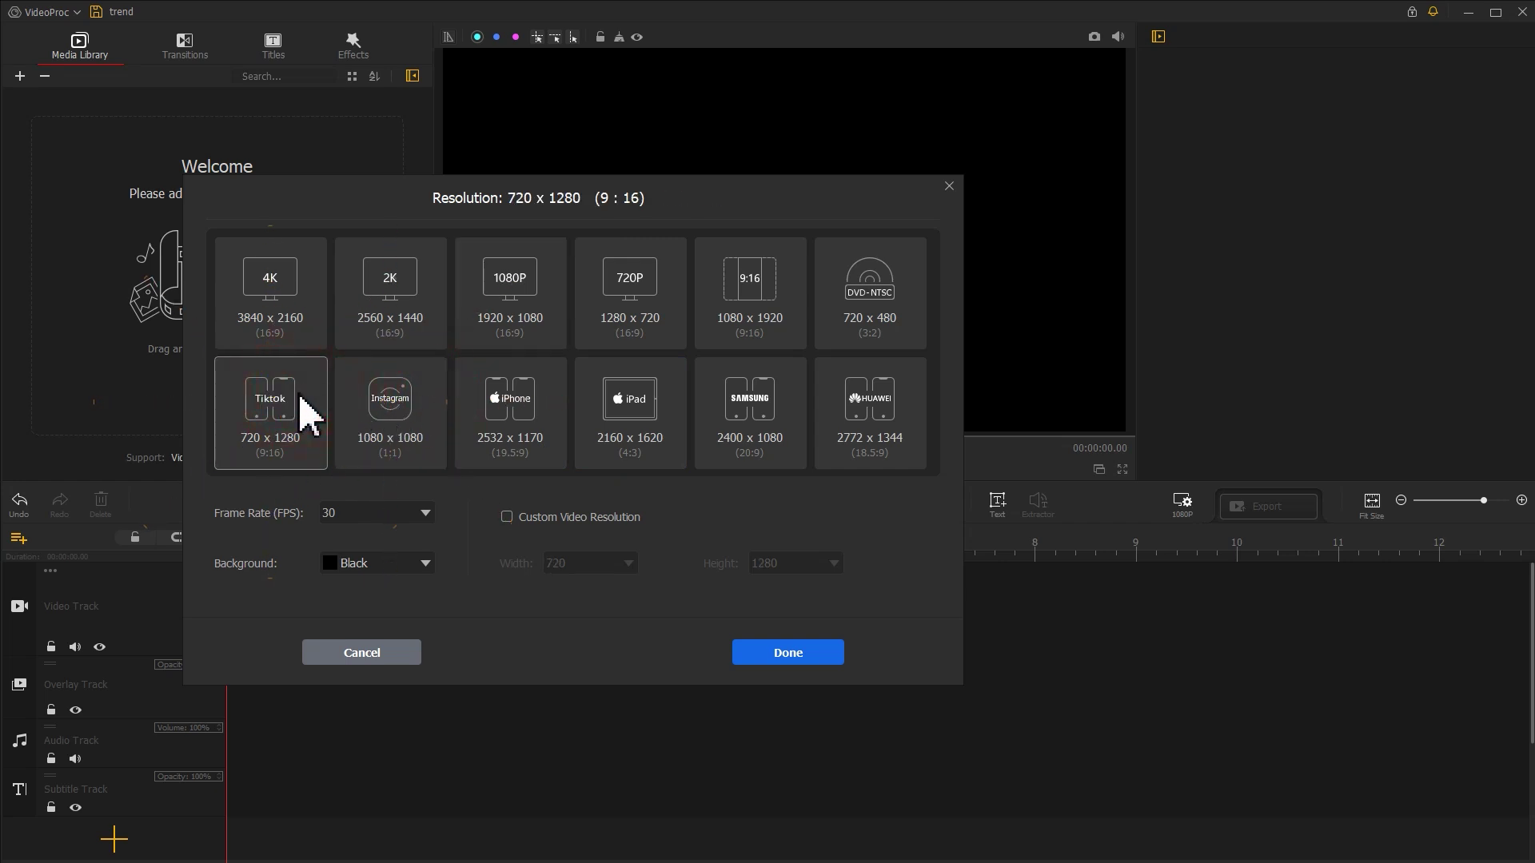
left_click(490, 320)
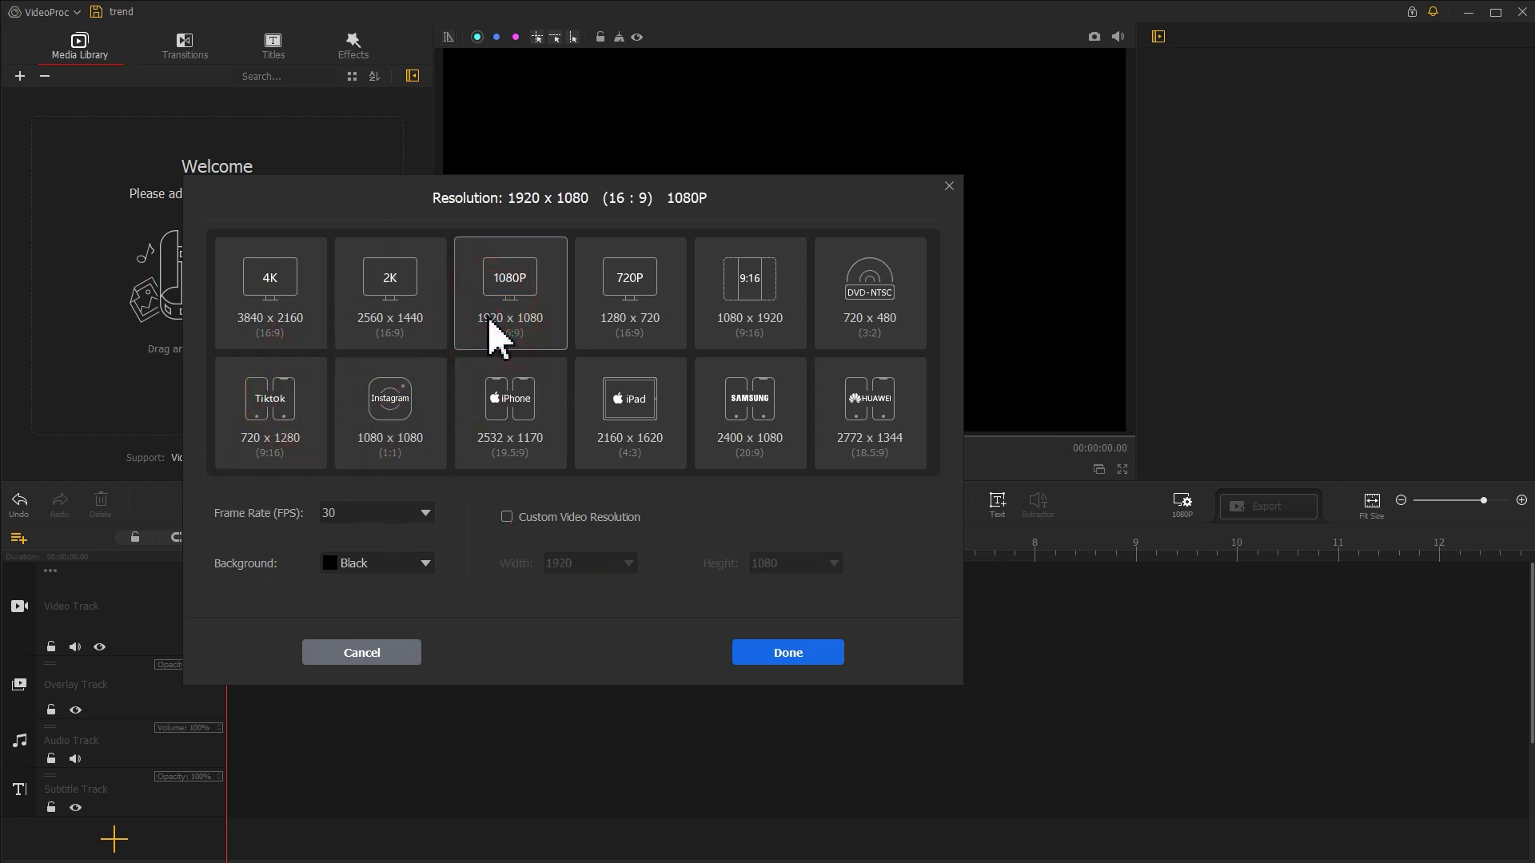
Step: Confirm 1920x1080, import the moon picture folder, and place moon picture 1 on the video track
left_click(790, 654)
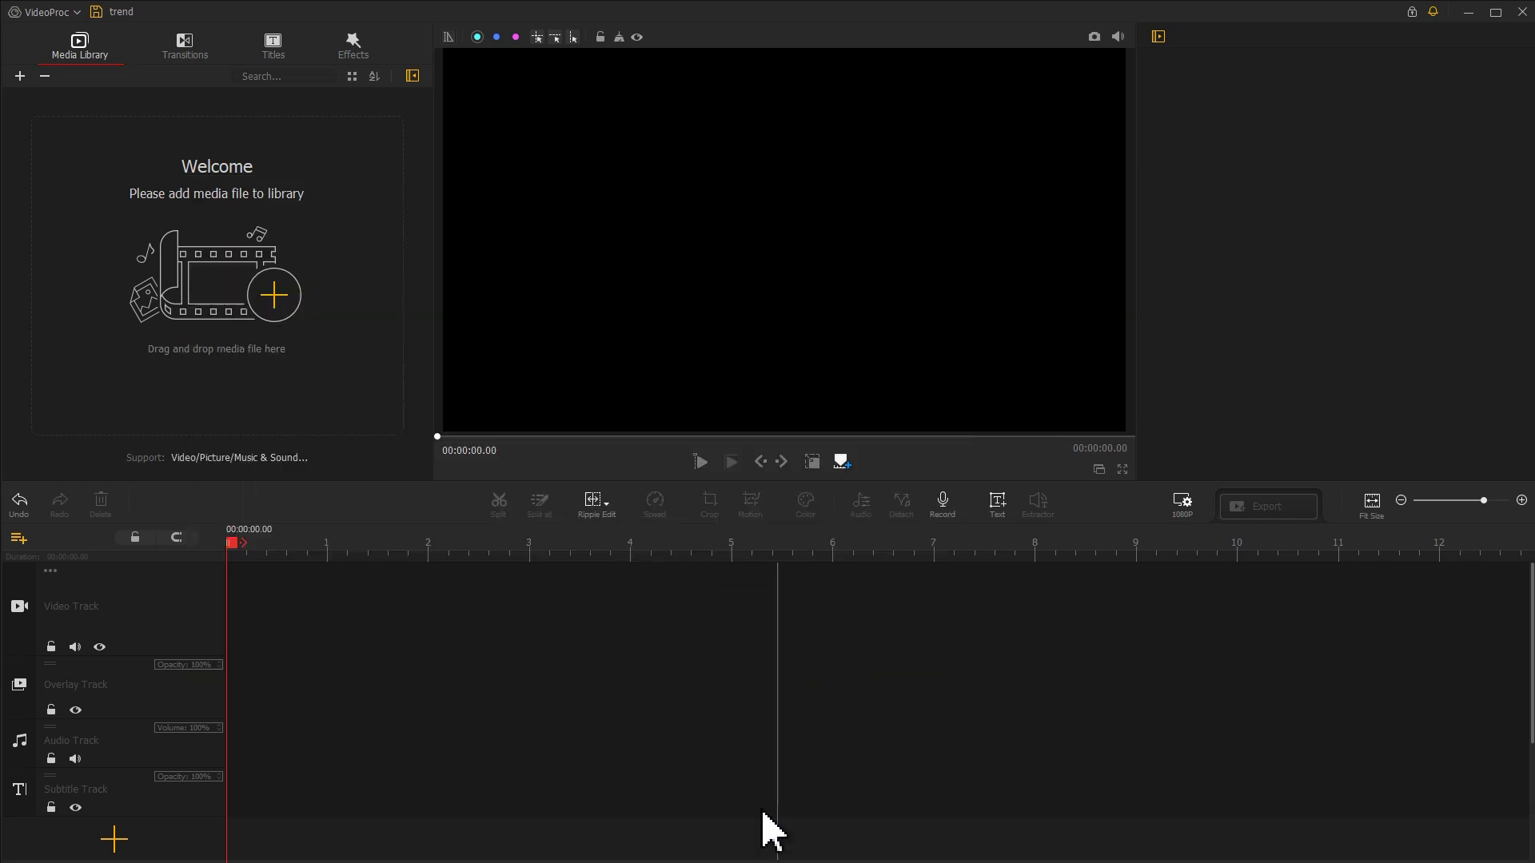
left_click_drag(764, 831, 311, 388)
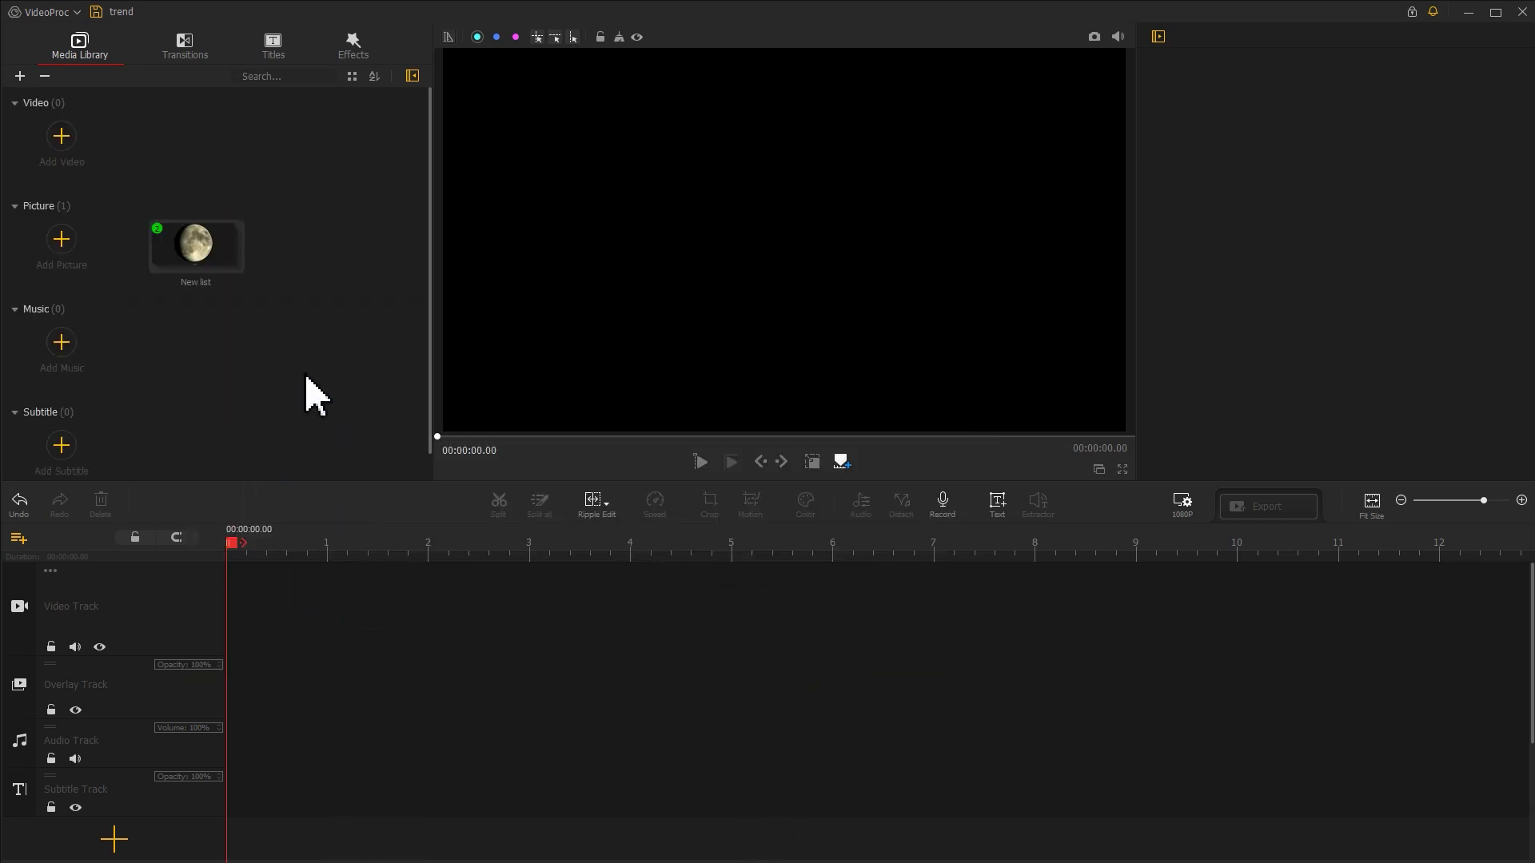
double_click(227, 259)
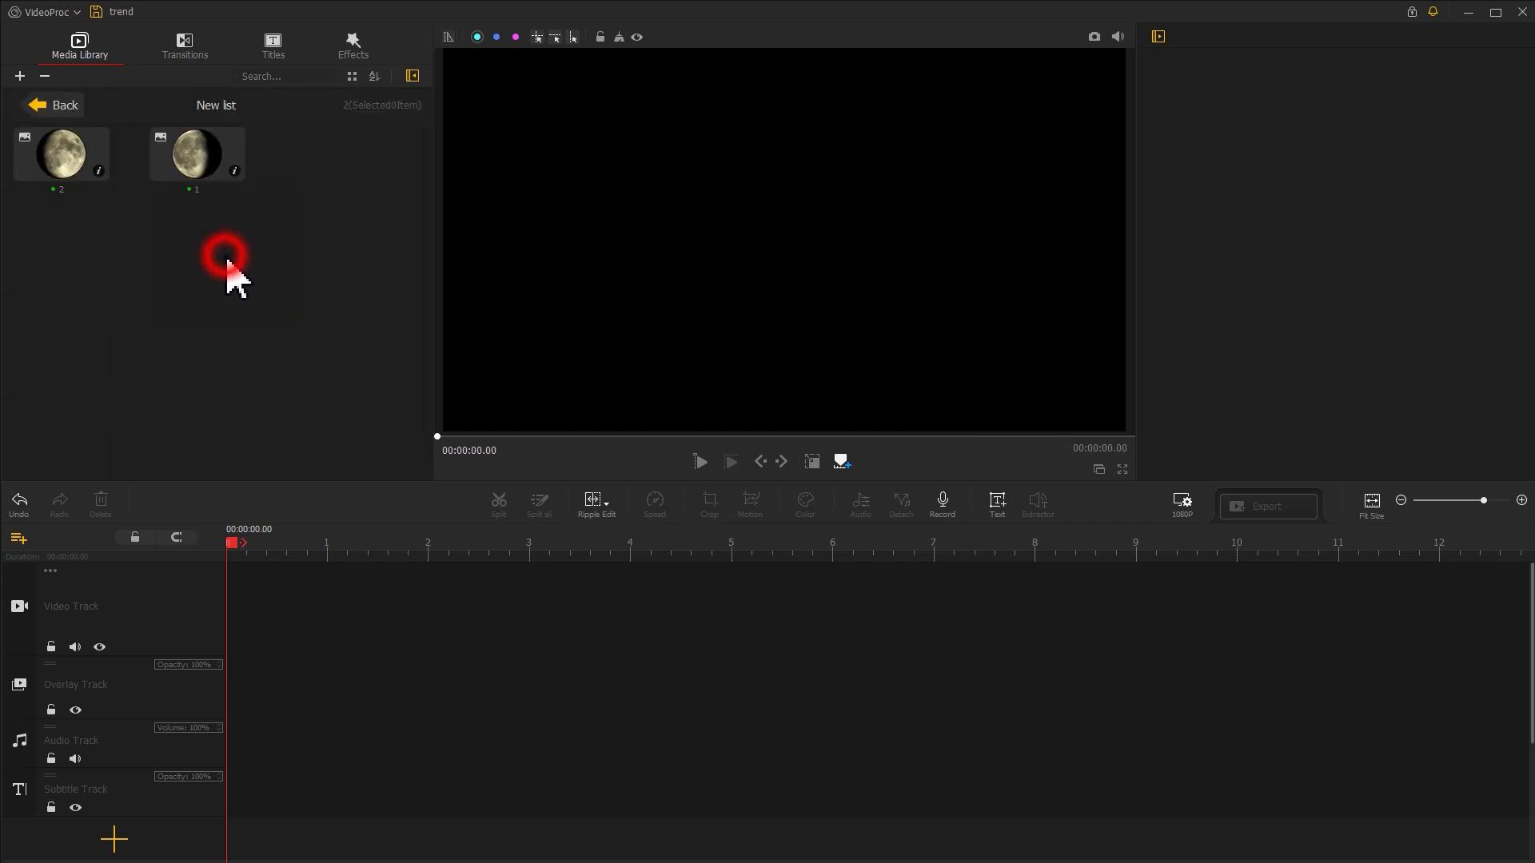
left_click_drag(192, 171, 1185, 631)
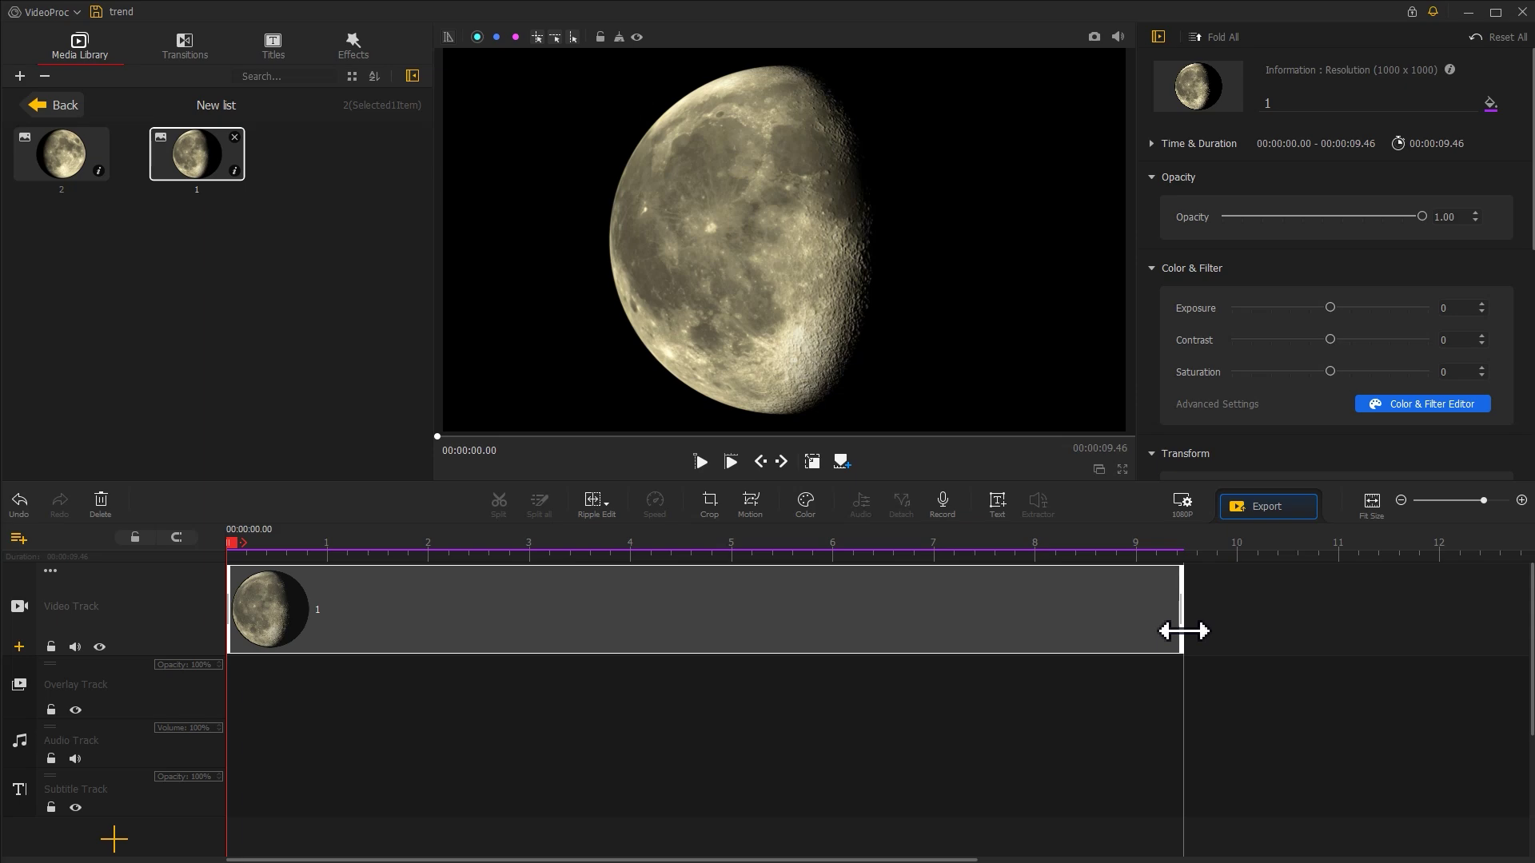
Step: Add a starting motion keyframe to the first moon and widen its frame to 1000x1000
left_click(752, 505)
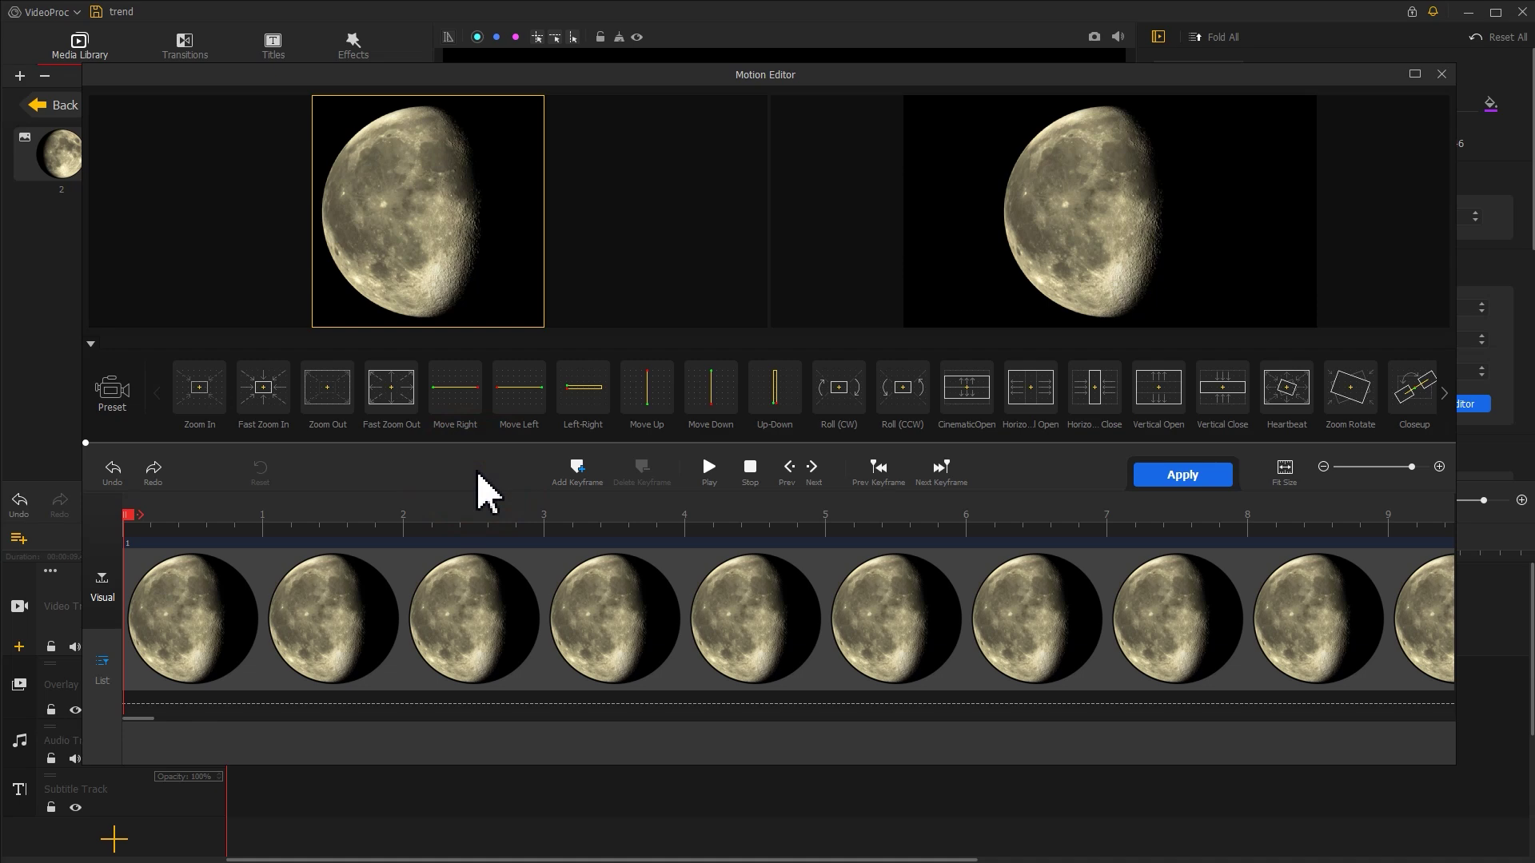
left_click(576, 470)
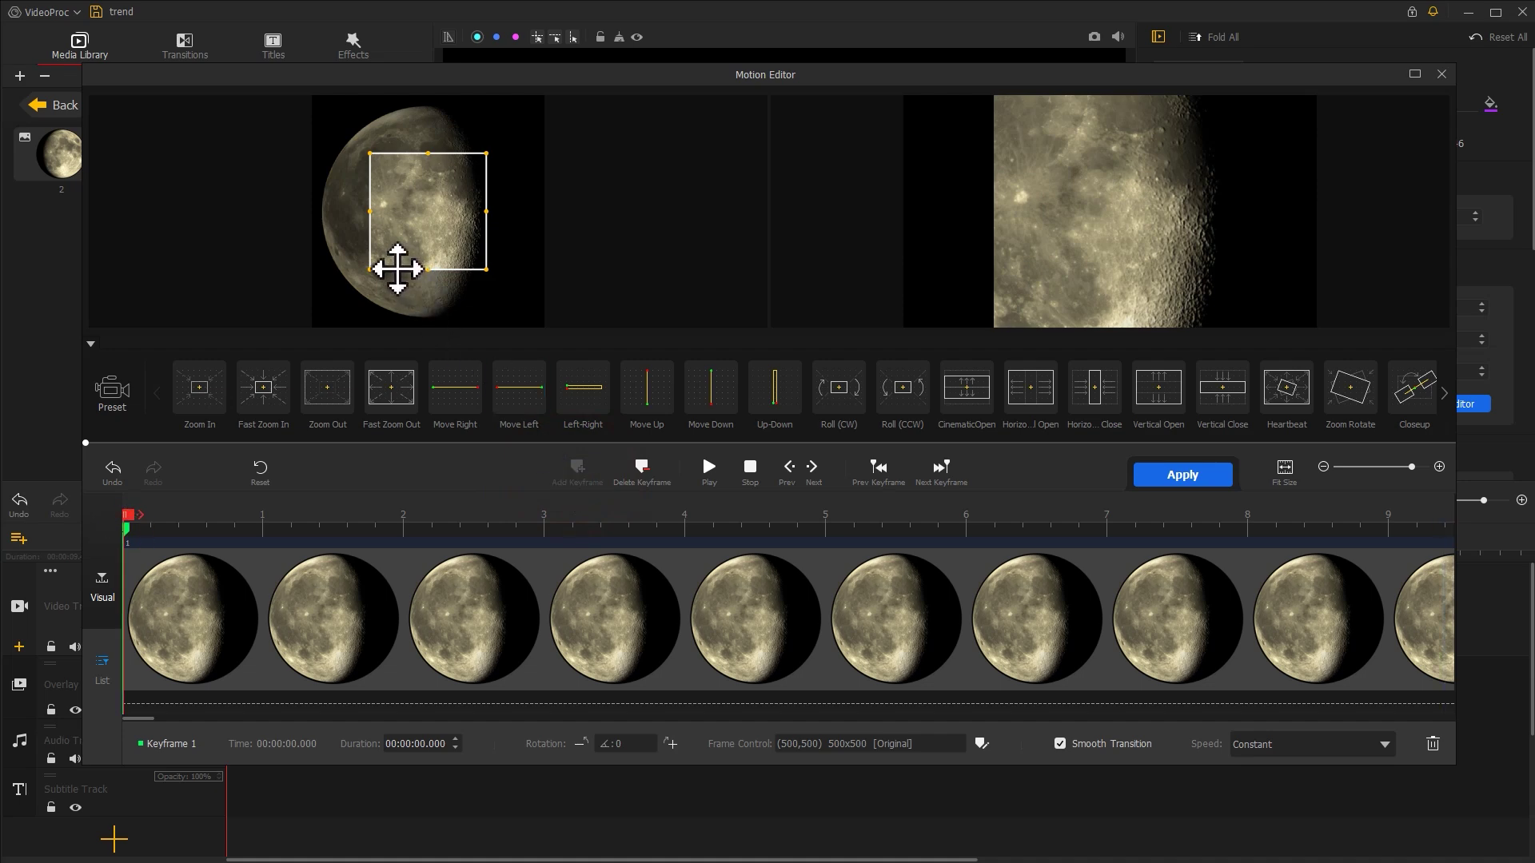
left_click_drag(374, 270, 319, 314)
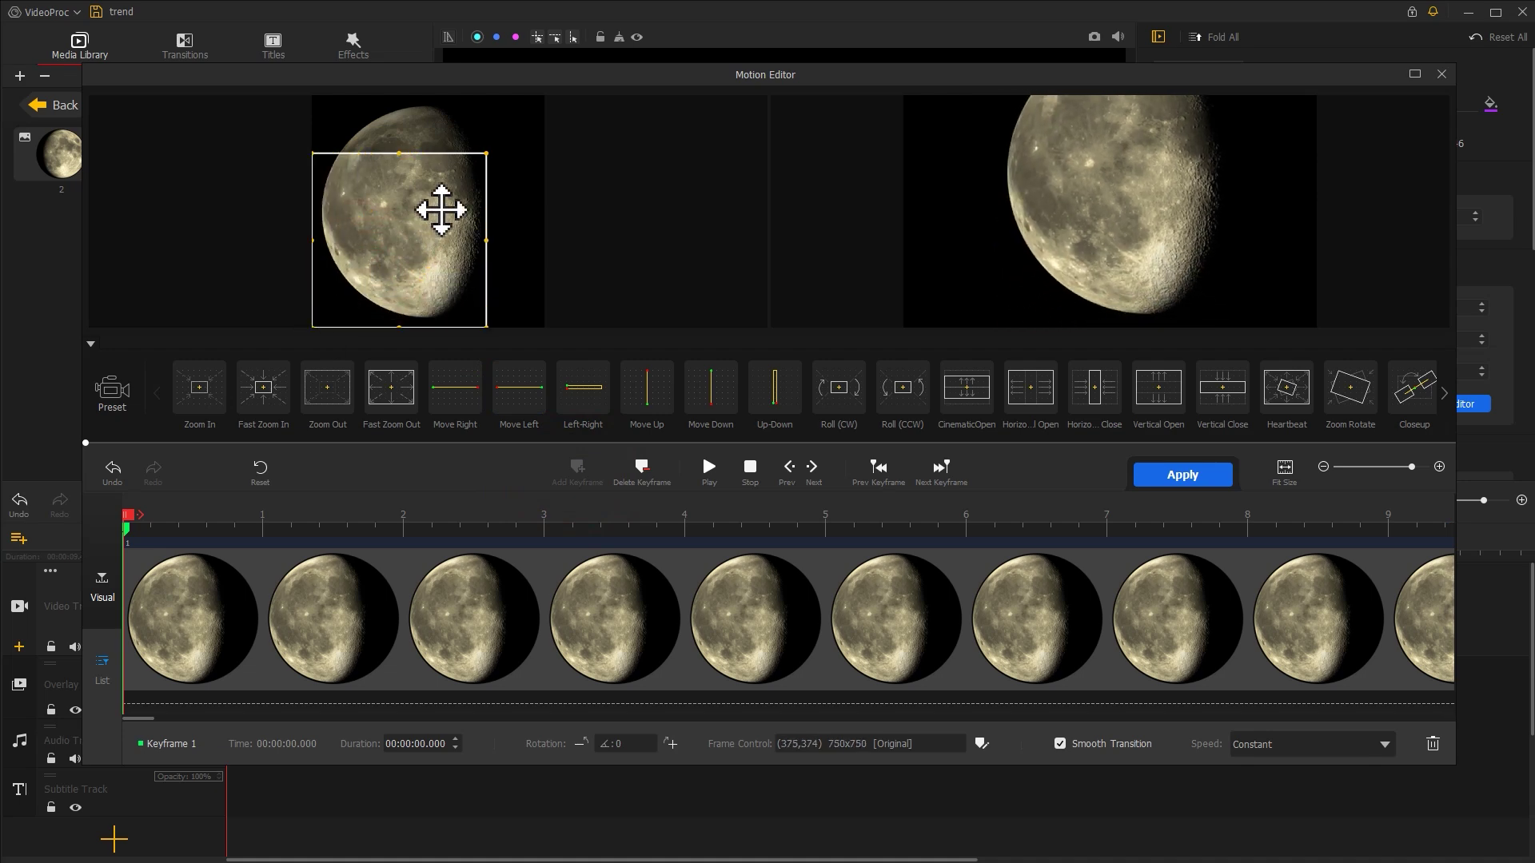
left_click_drag(485, 153, 544, 96)
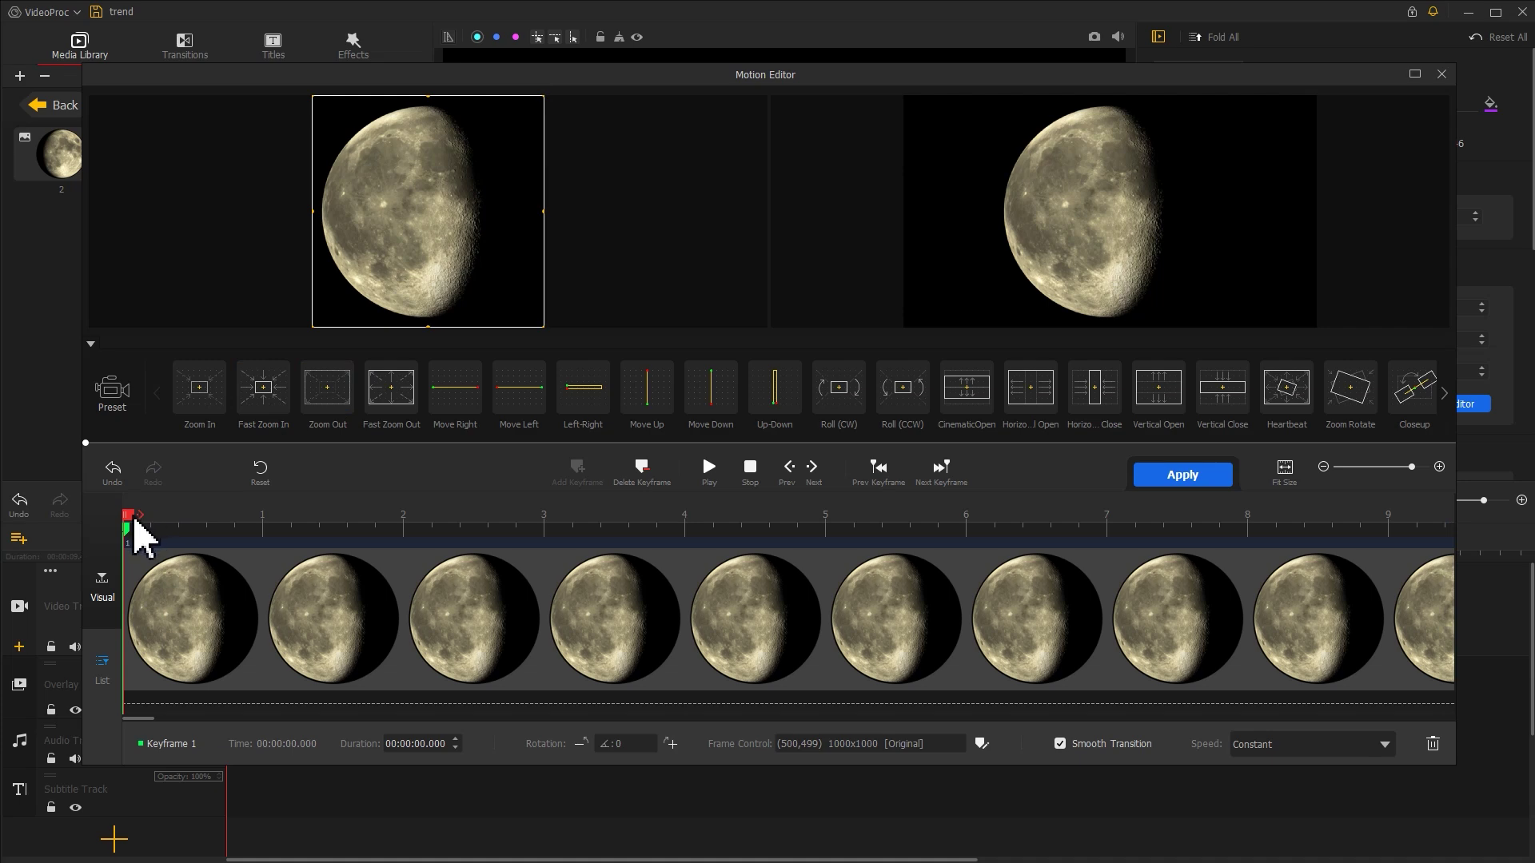
Step: Add a keyframe at 2 seconds, move keyframe 1's frame above the picture, and preview
left_click_drag(134, 518, 414, 520)
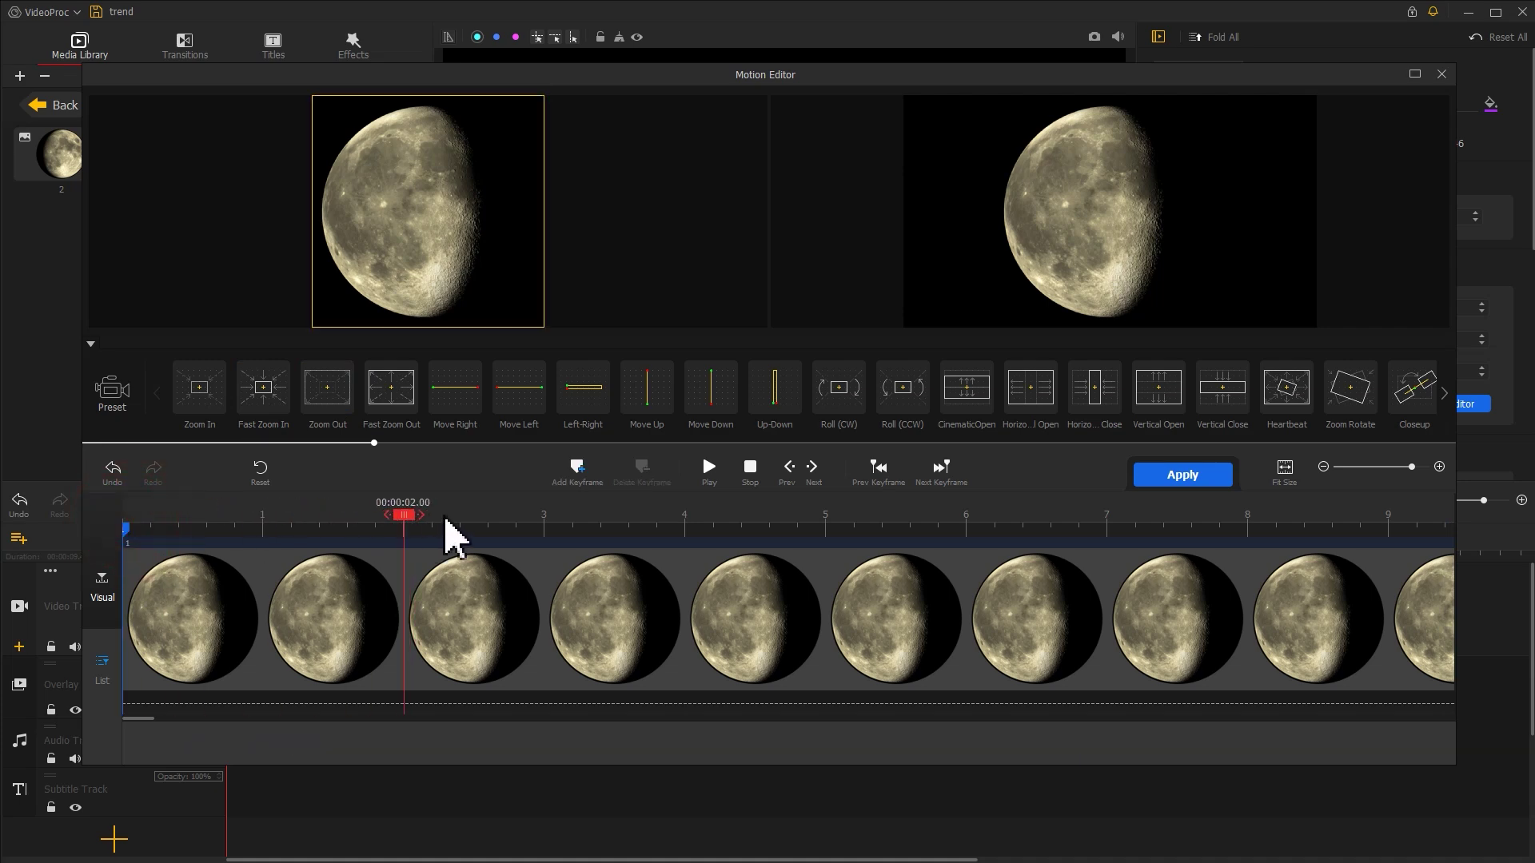
left_click(580, 477)
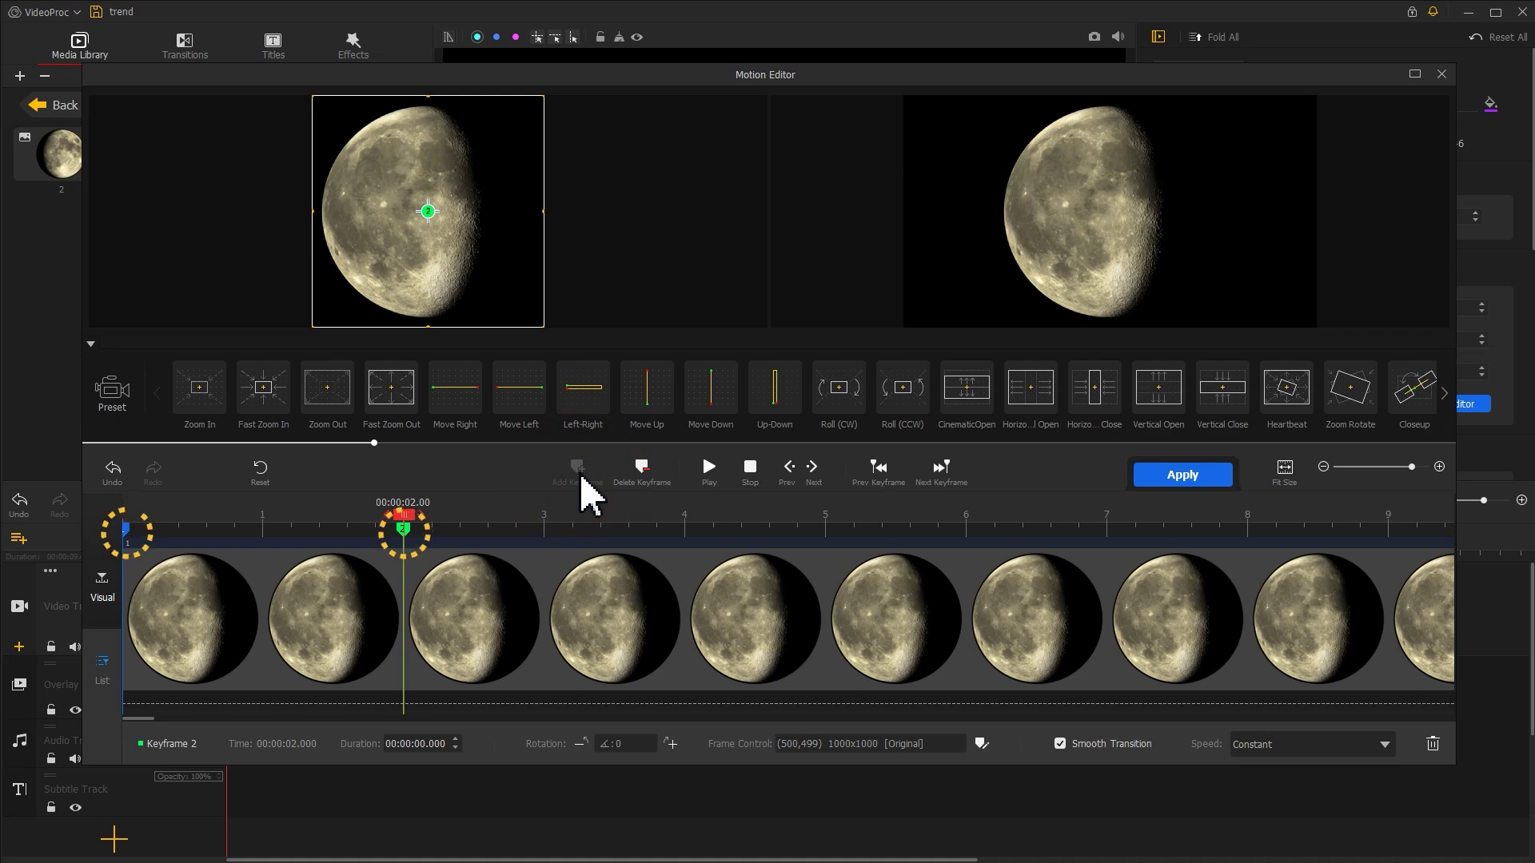
left_click(126, 529)
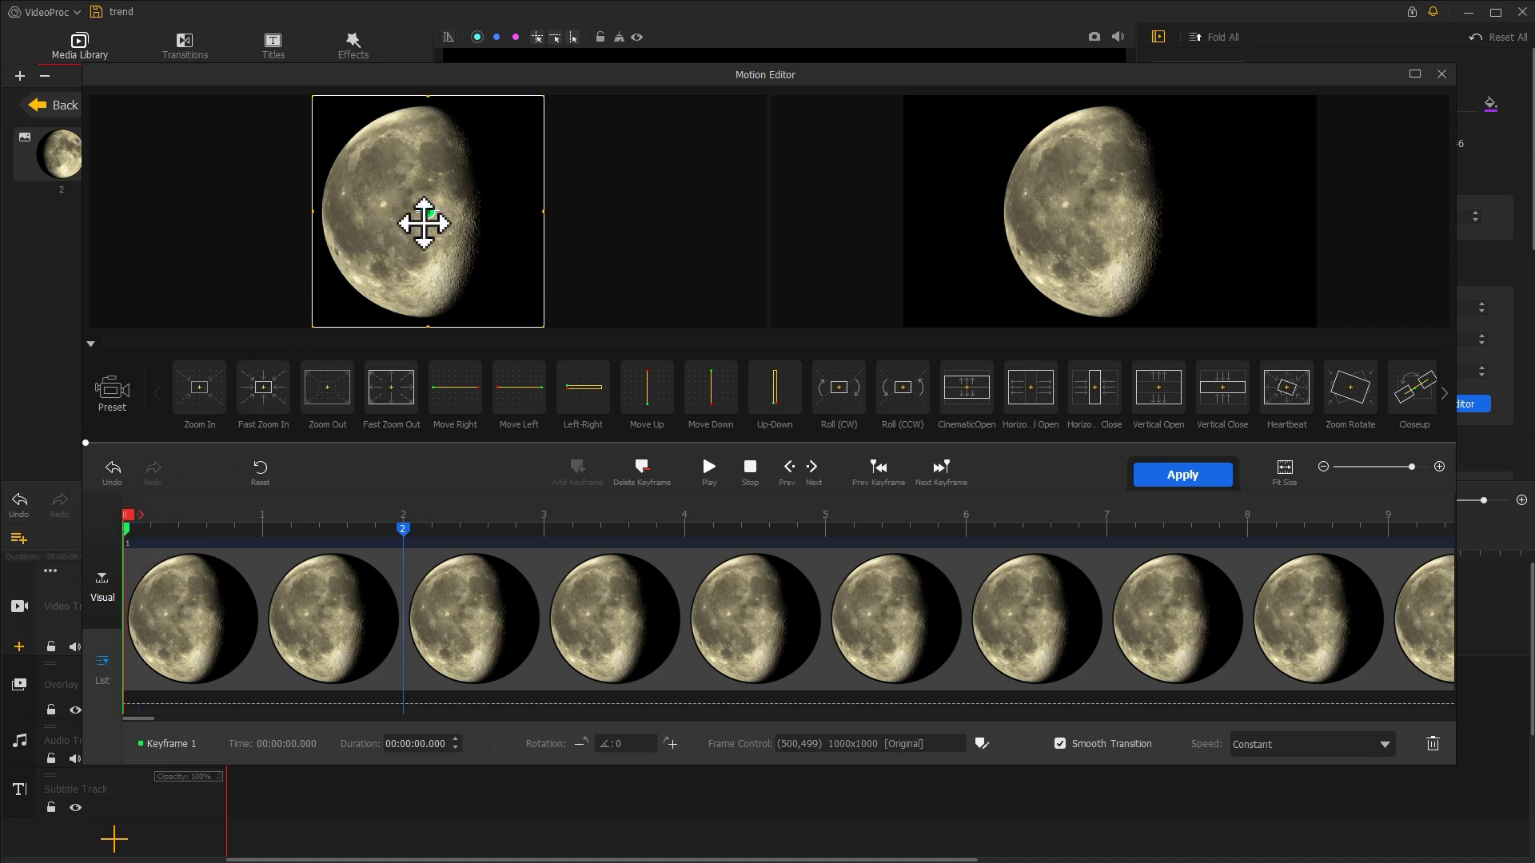
left_click_drag(425, 222, 437, 341)
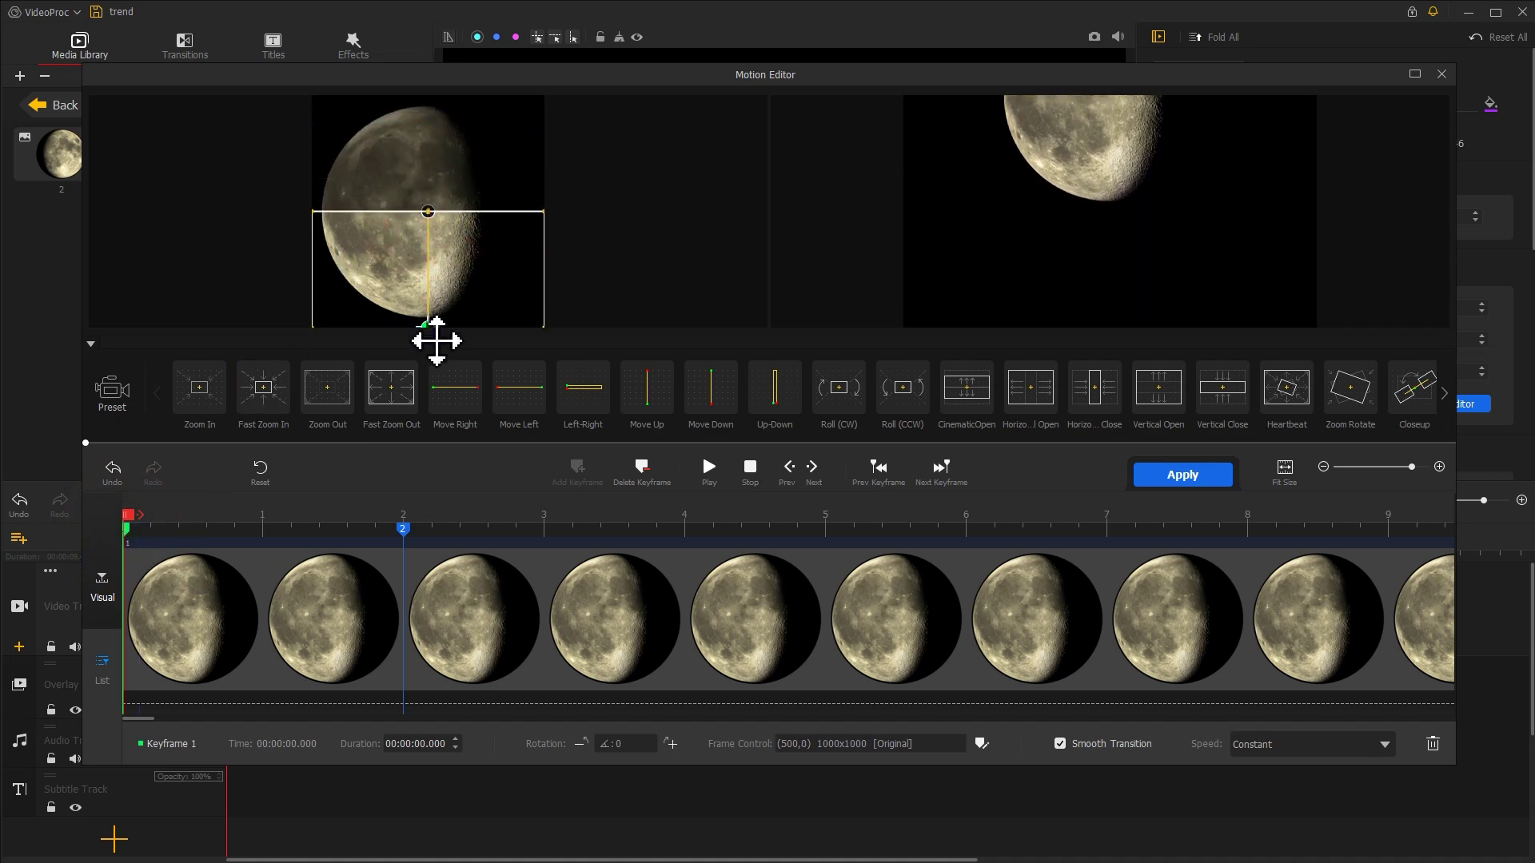
key("space")
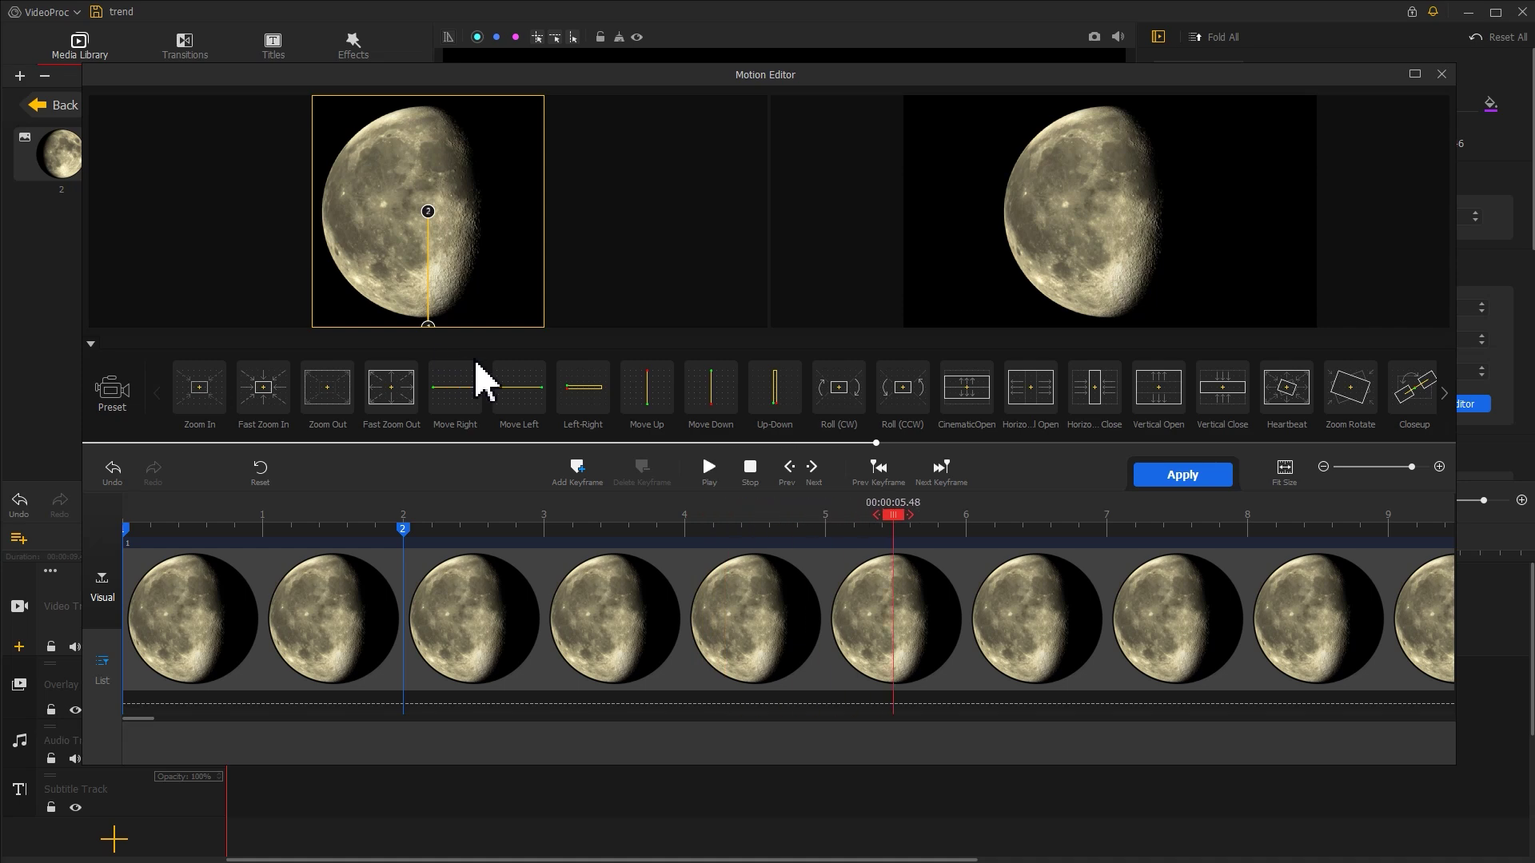
Step: Apply the first moon's motion and place the second moon image on the overlay track
left_click(1164, 477)
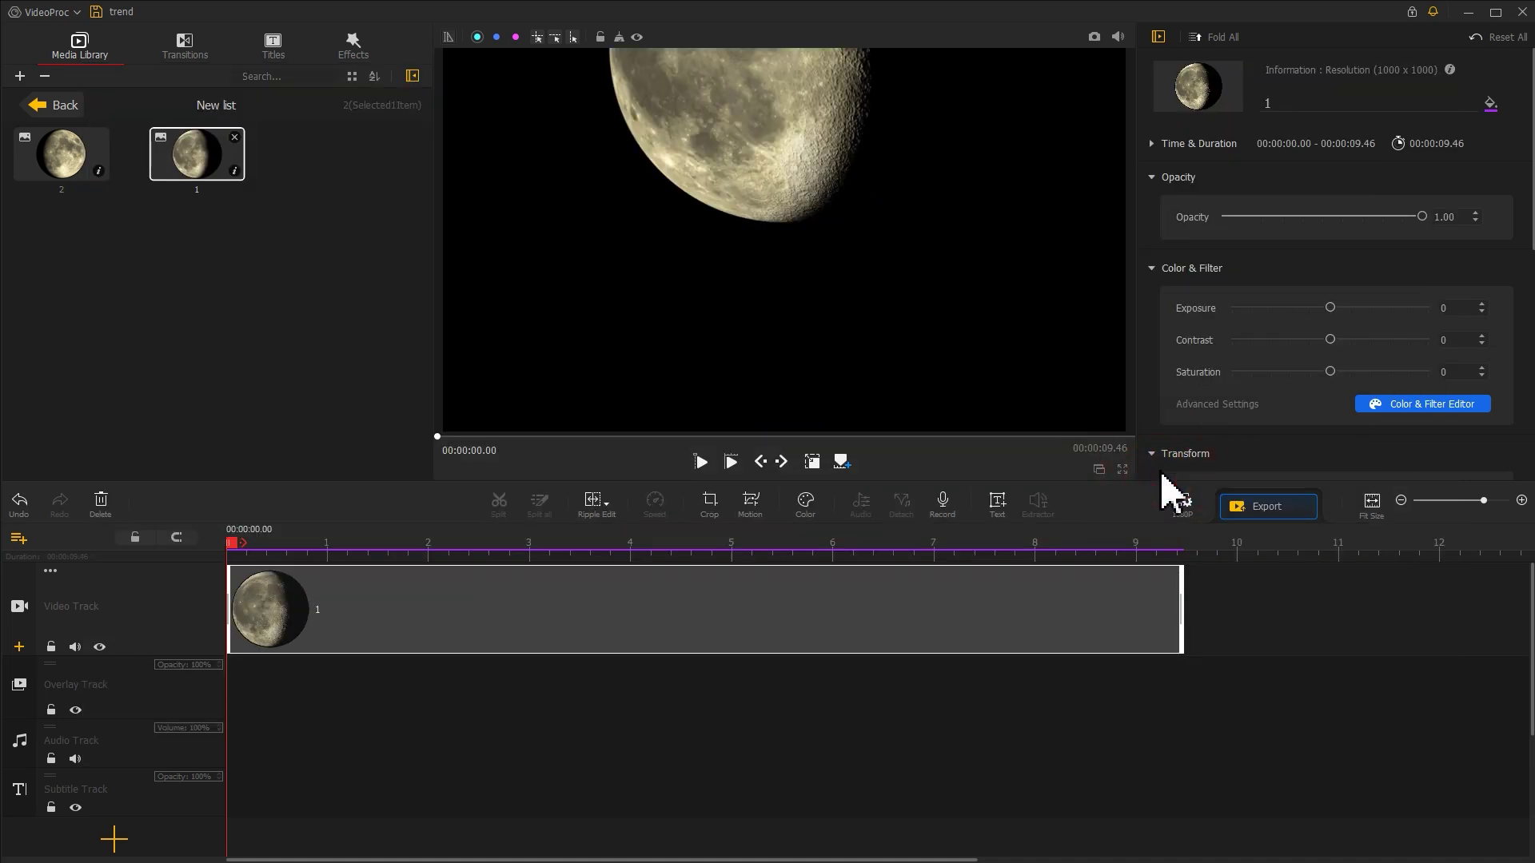
left_click(70, 160)
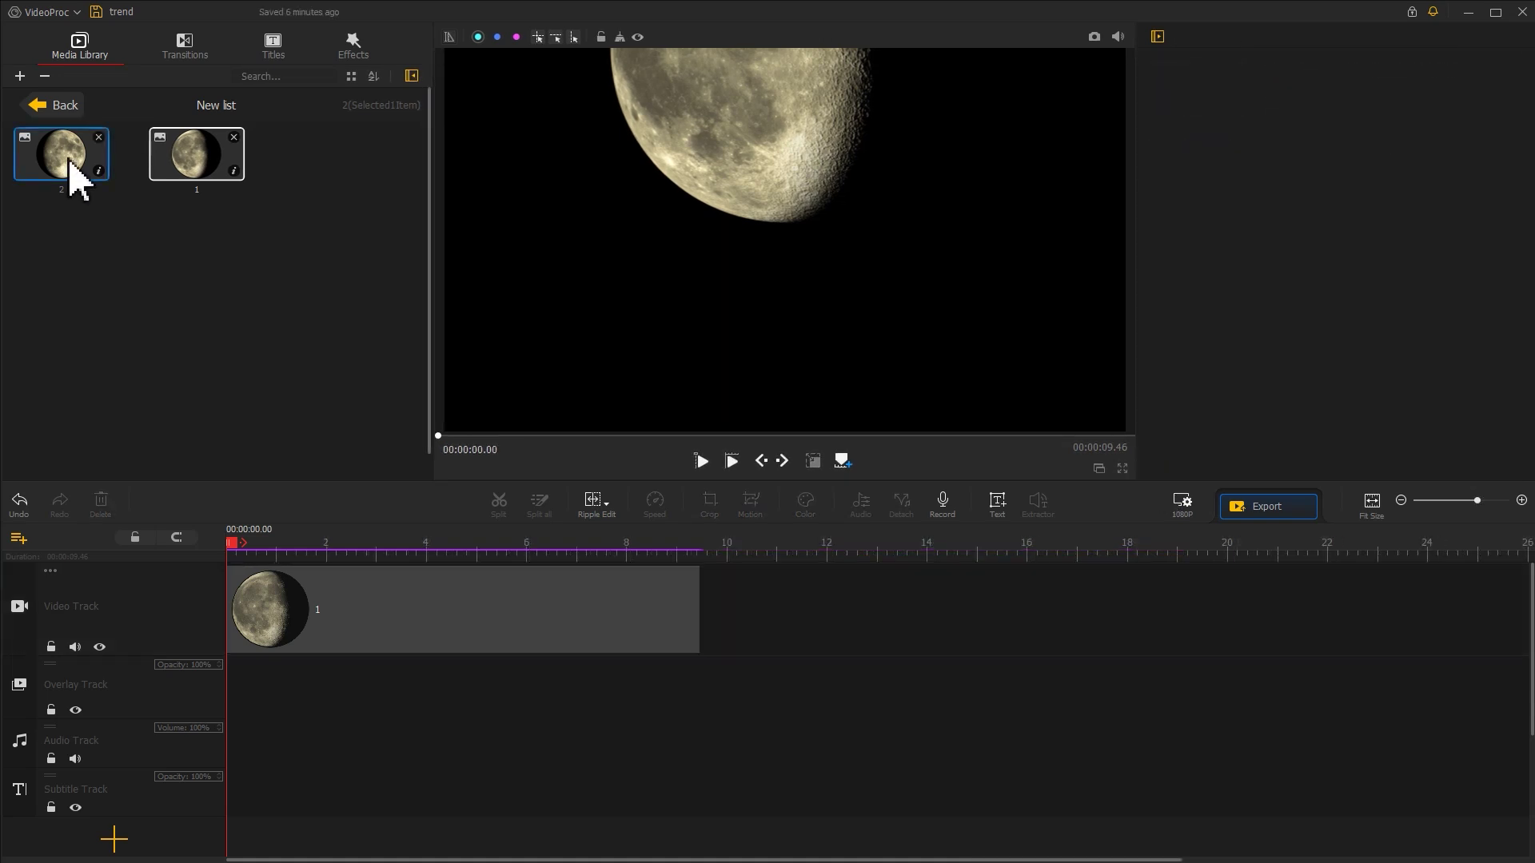
left_click_drag(70, 162, 698, 705)
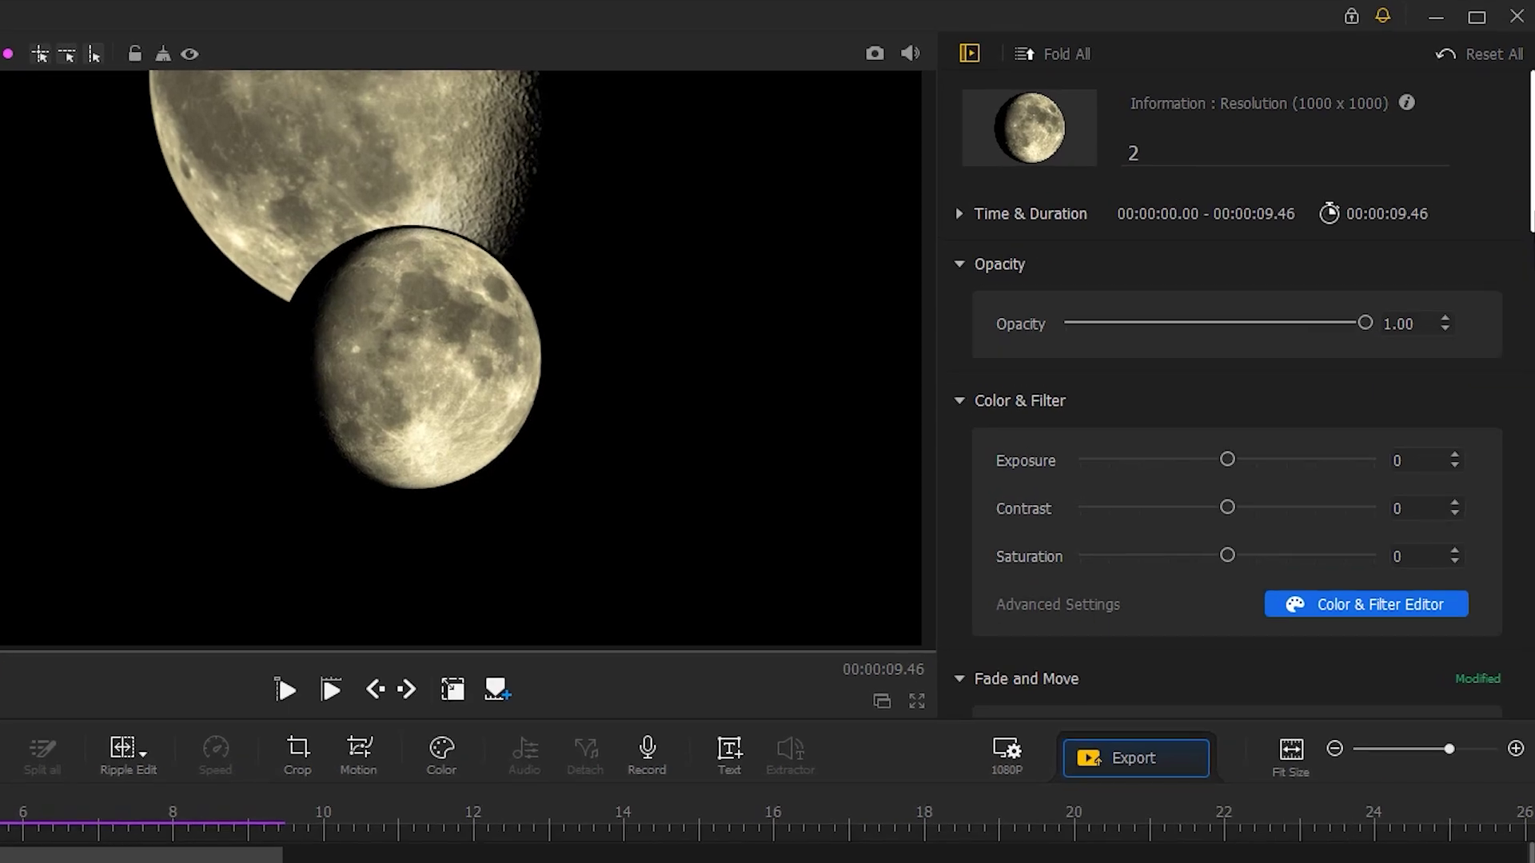
Step: Scale the overlay moon with Fit to Screen Height and bring up its Motion settings
scroll(1515, 480, "down", 10)
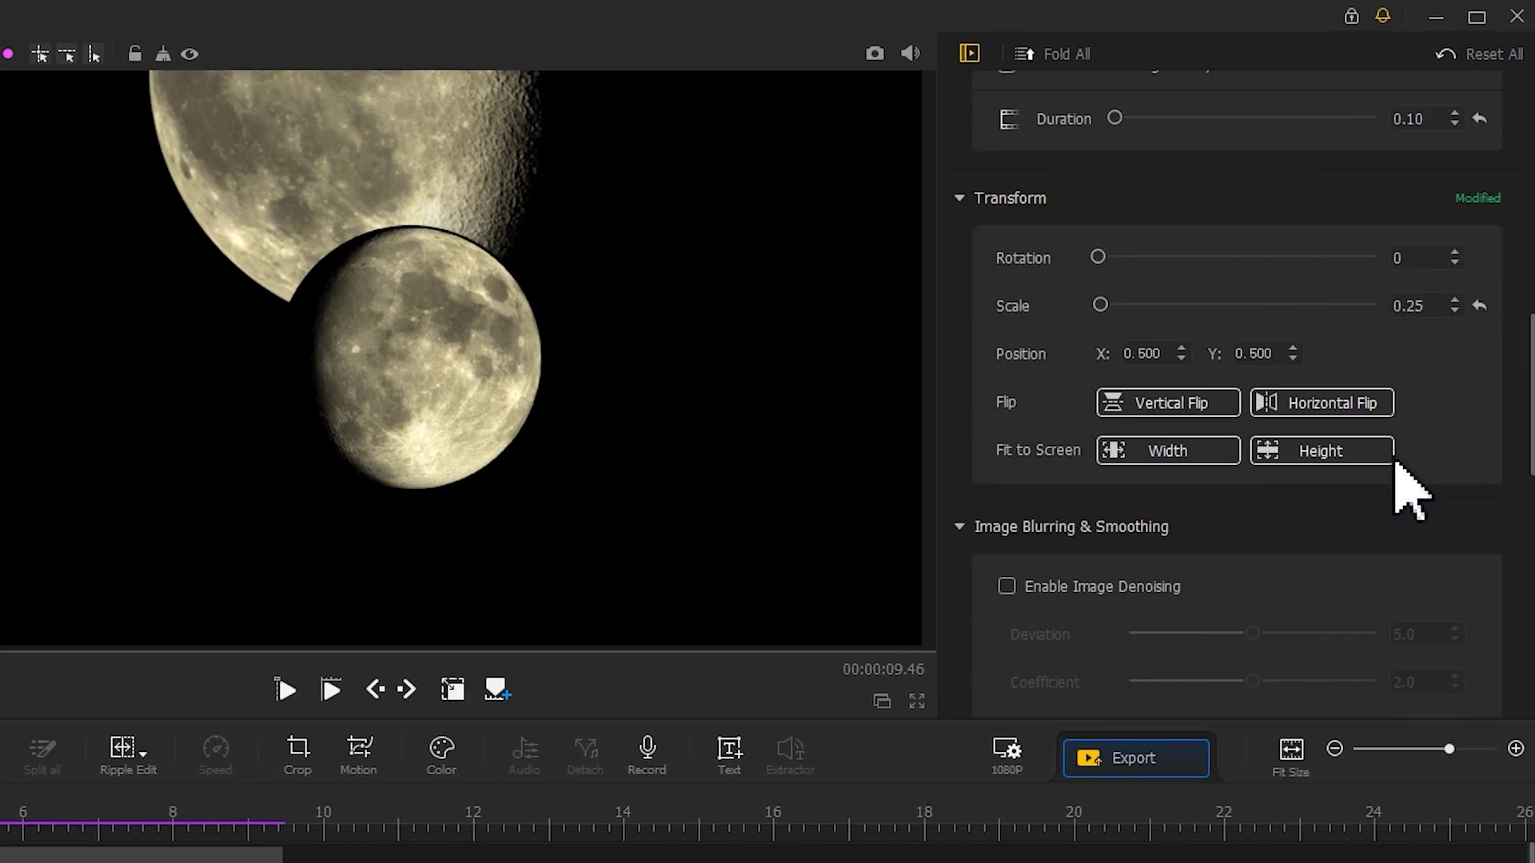
left_click(1372, 456)
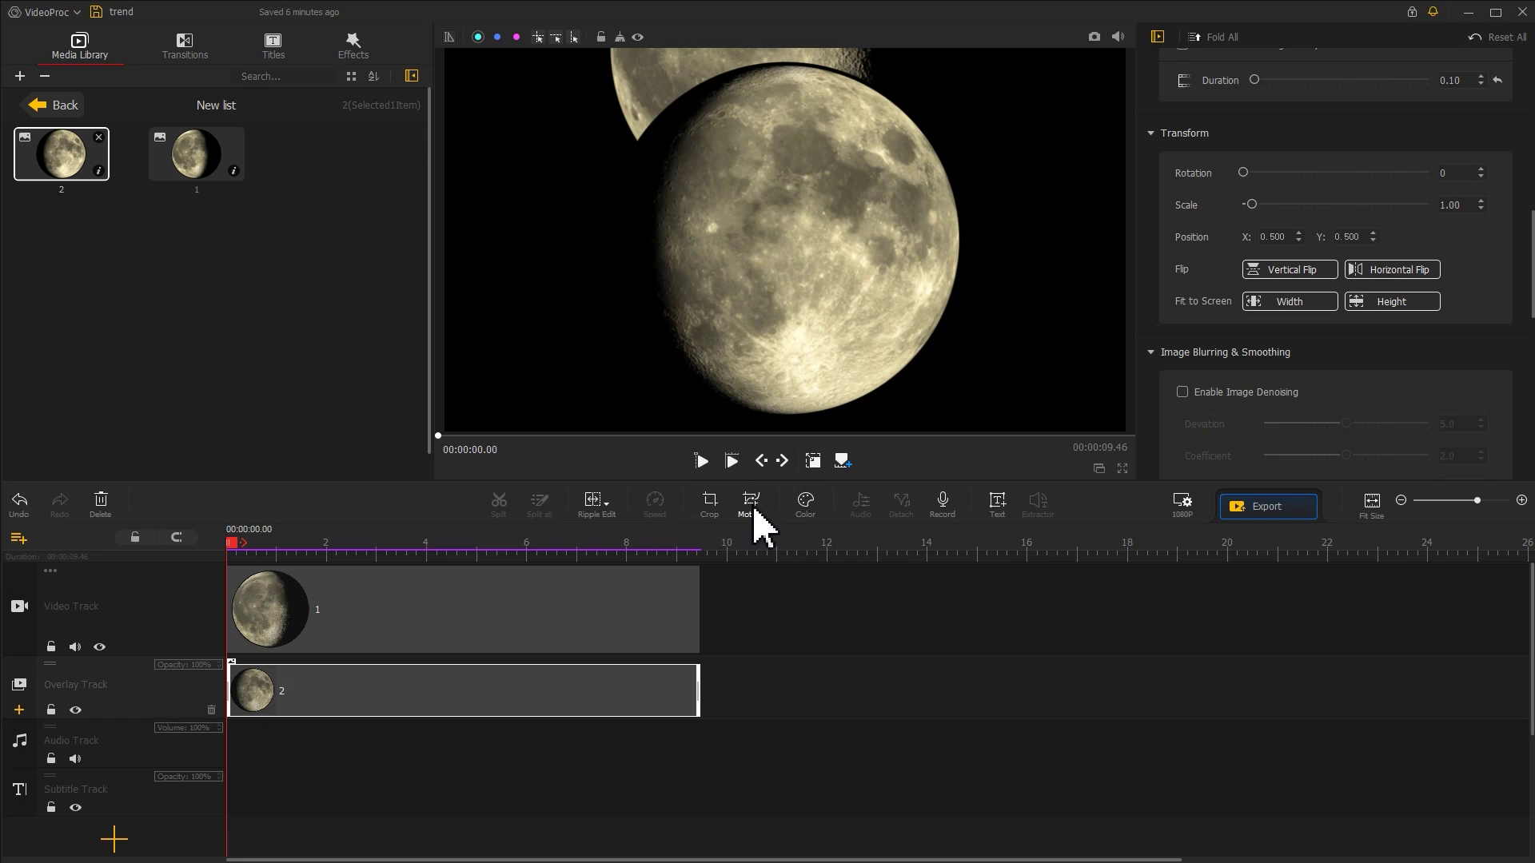
left_click(751, 506)
Step: Add a starting keyframe to the overlay moon and widen its frame to 1000x1000
left_click(586, 461)
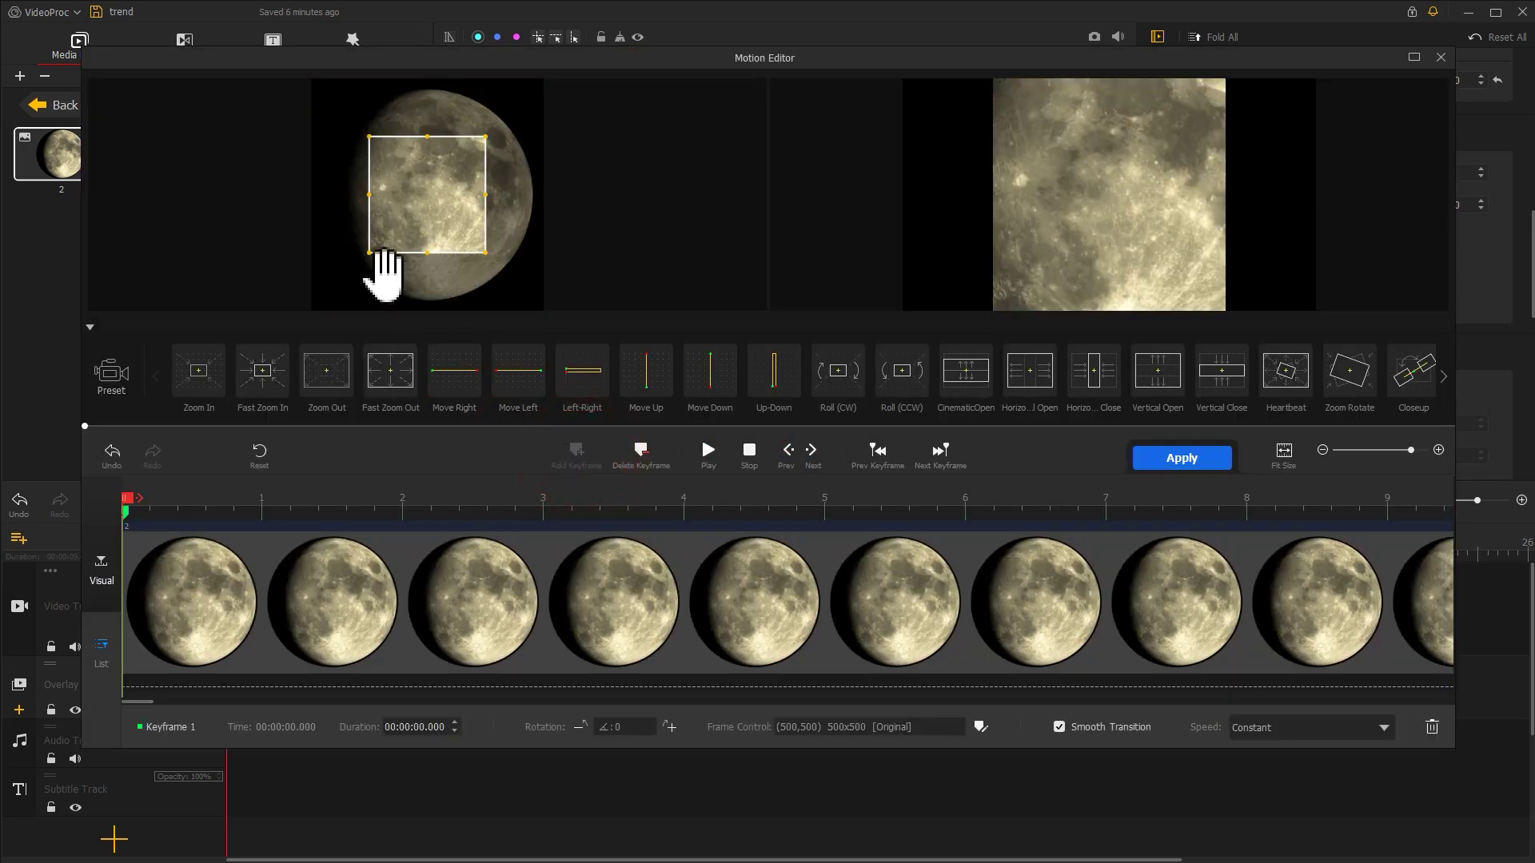
left_click_drag(370, 253, 312, 309)
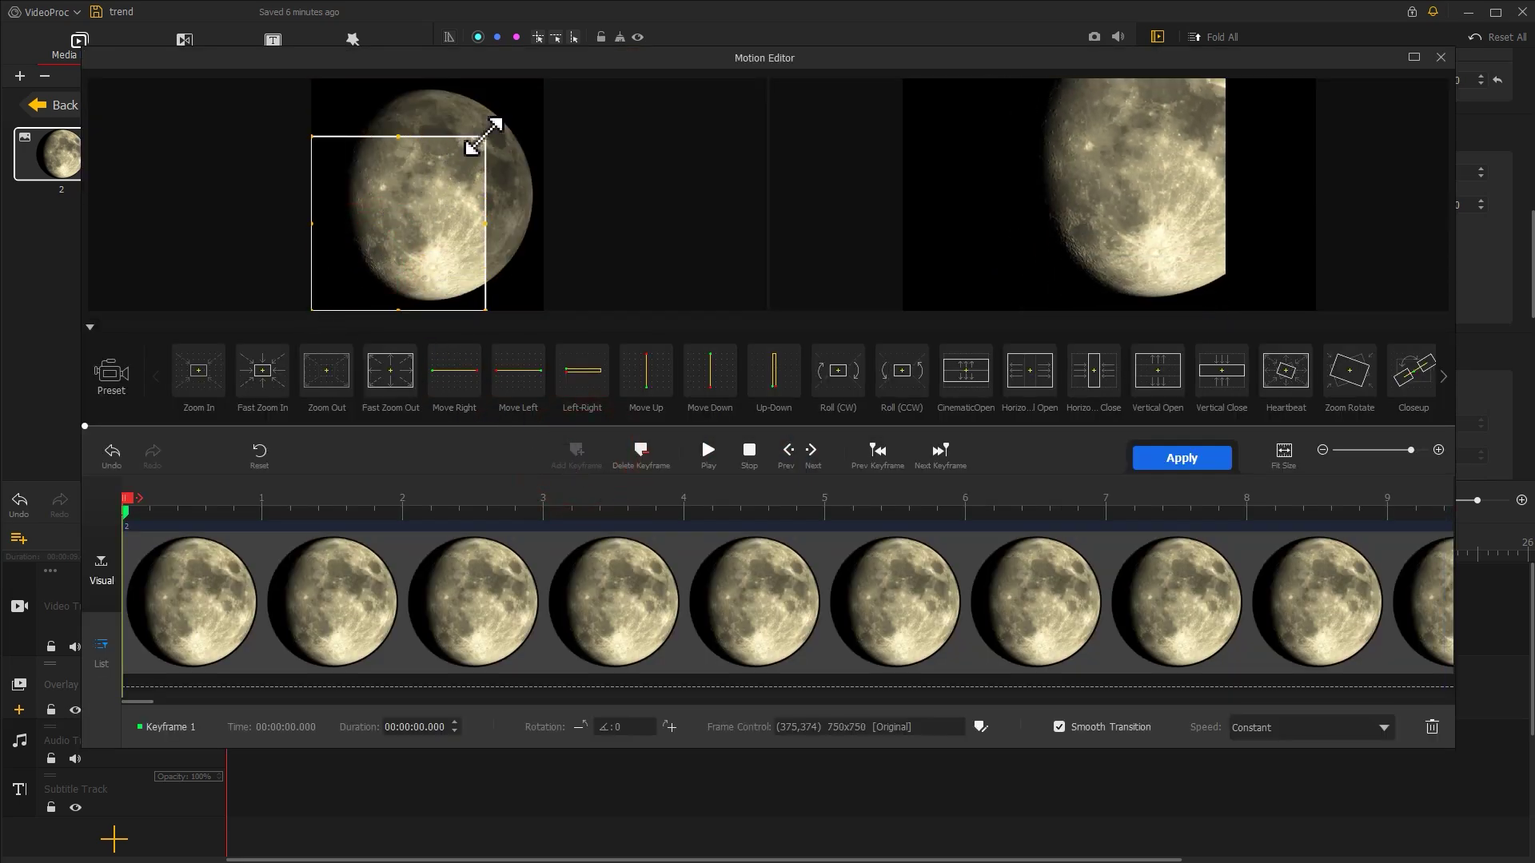
left_click_drag(483, 137, 538, 91)
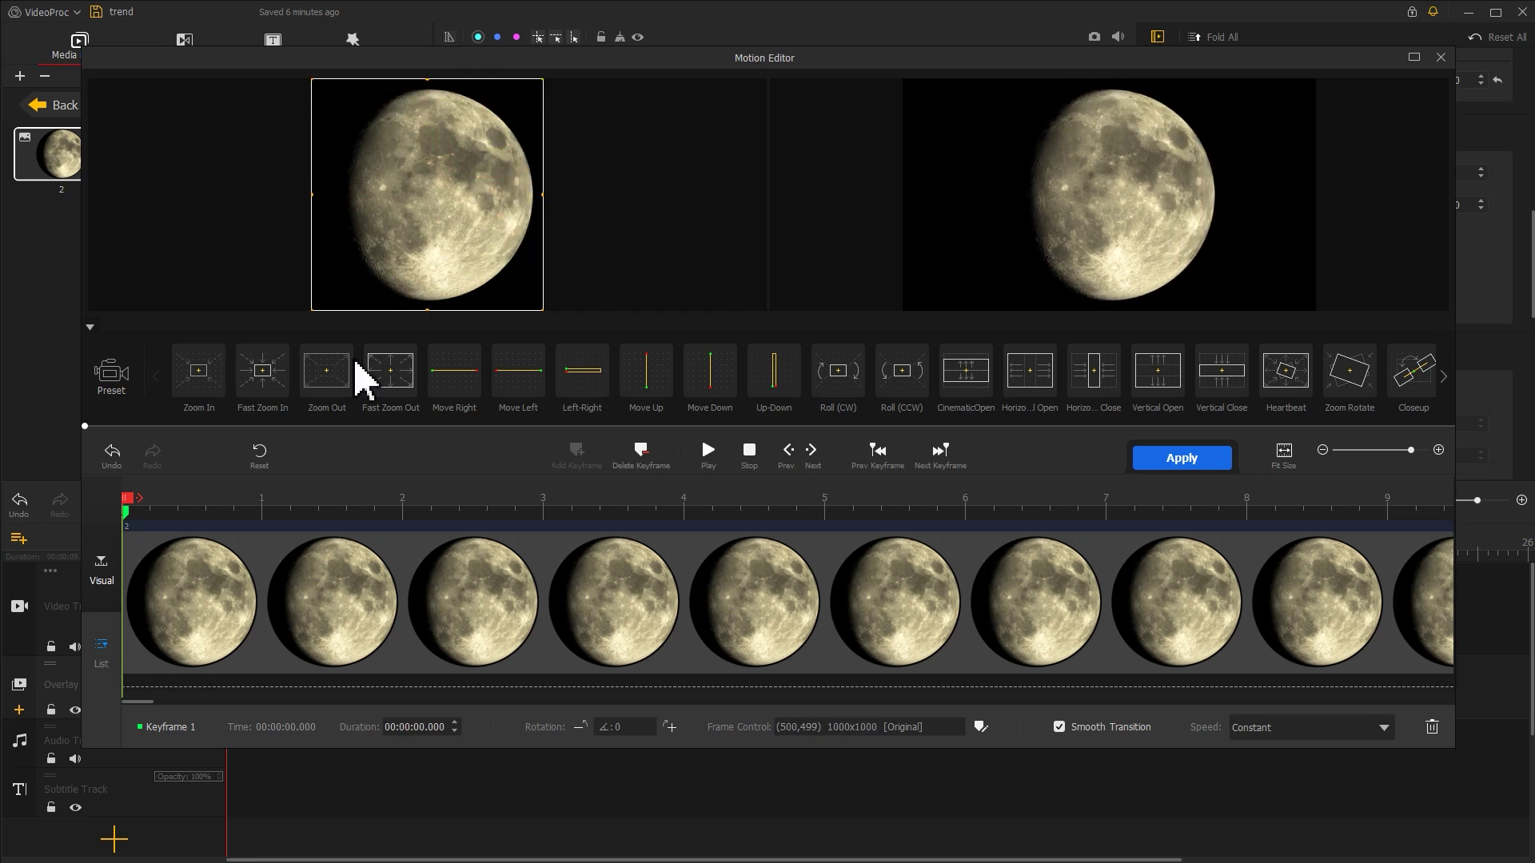
Step: Add a 2-second keyframe, start the overlay moon below the frame, preview, and apply
left_click_drag(143, 502, 401, 496)
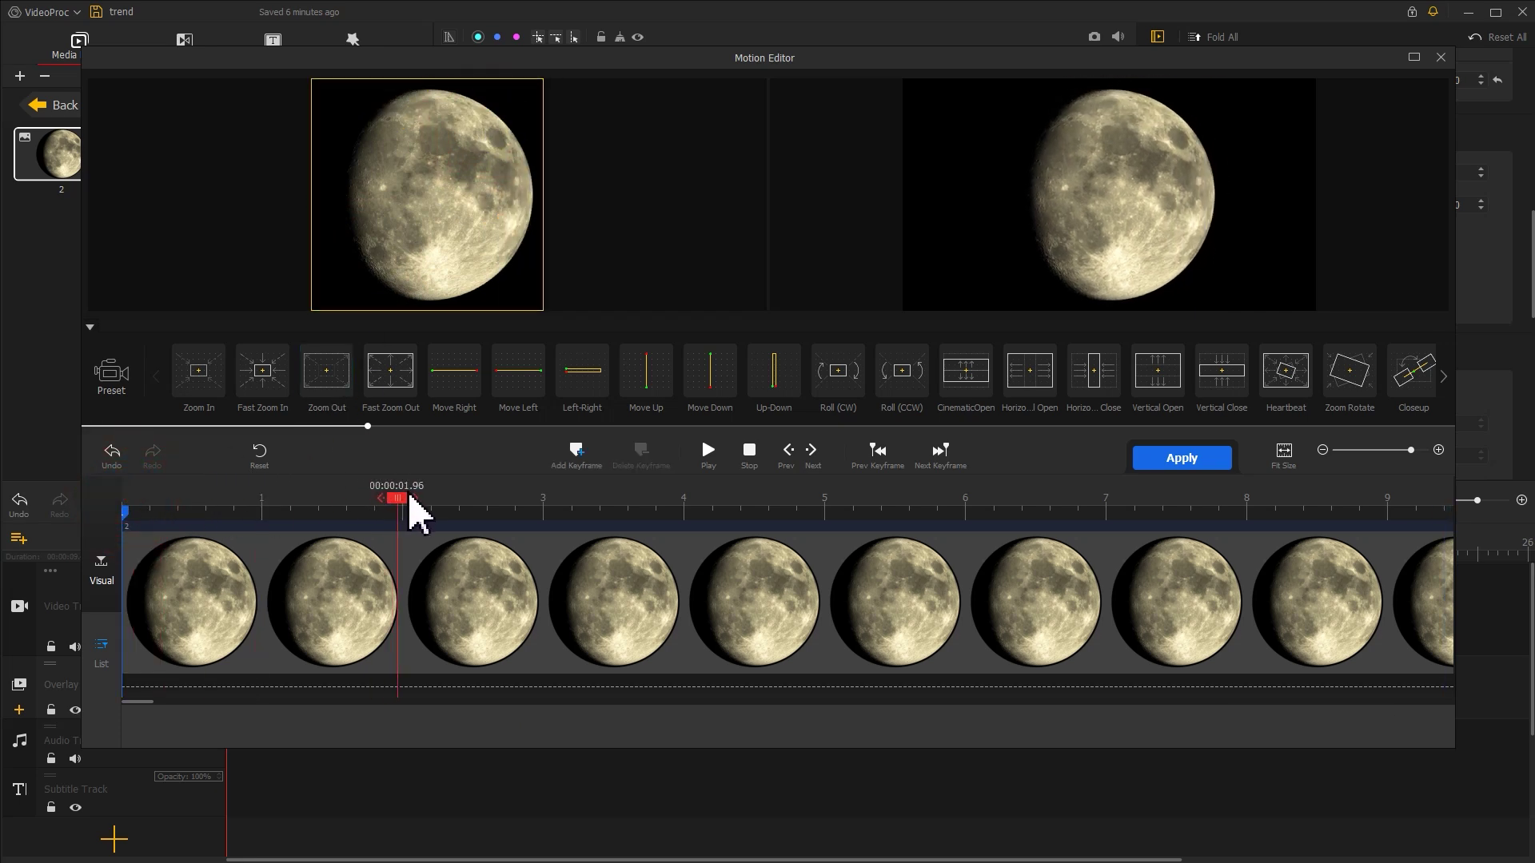
left_click(576, 461)
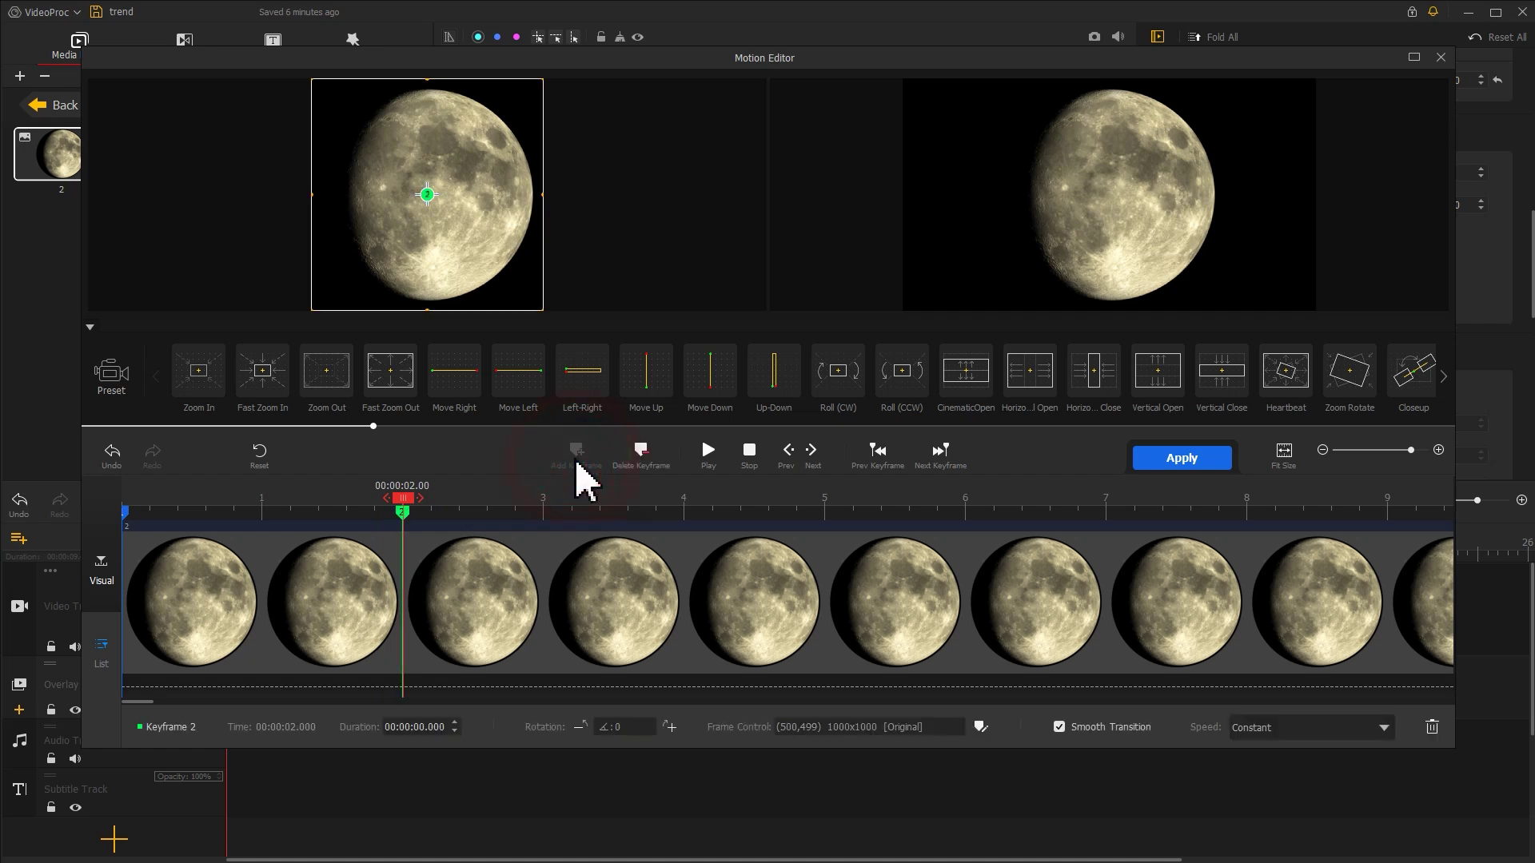
left_click(126, 514)
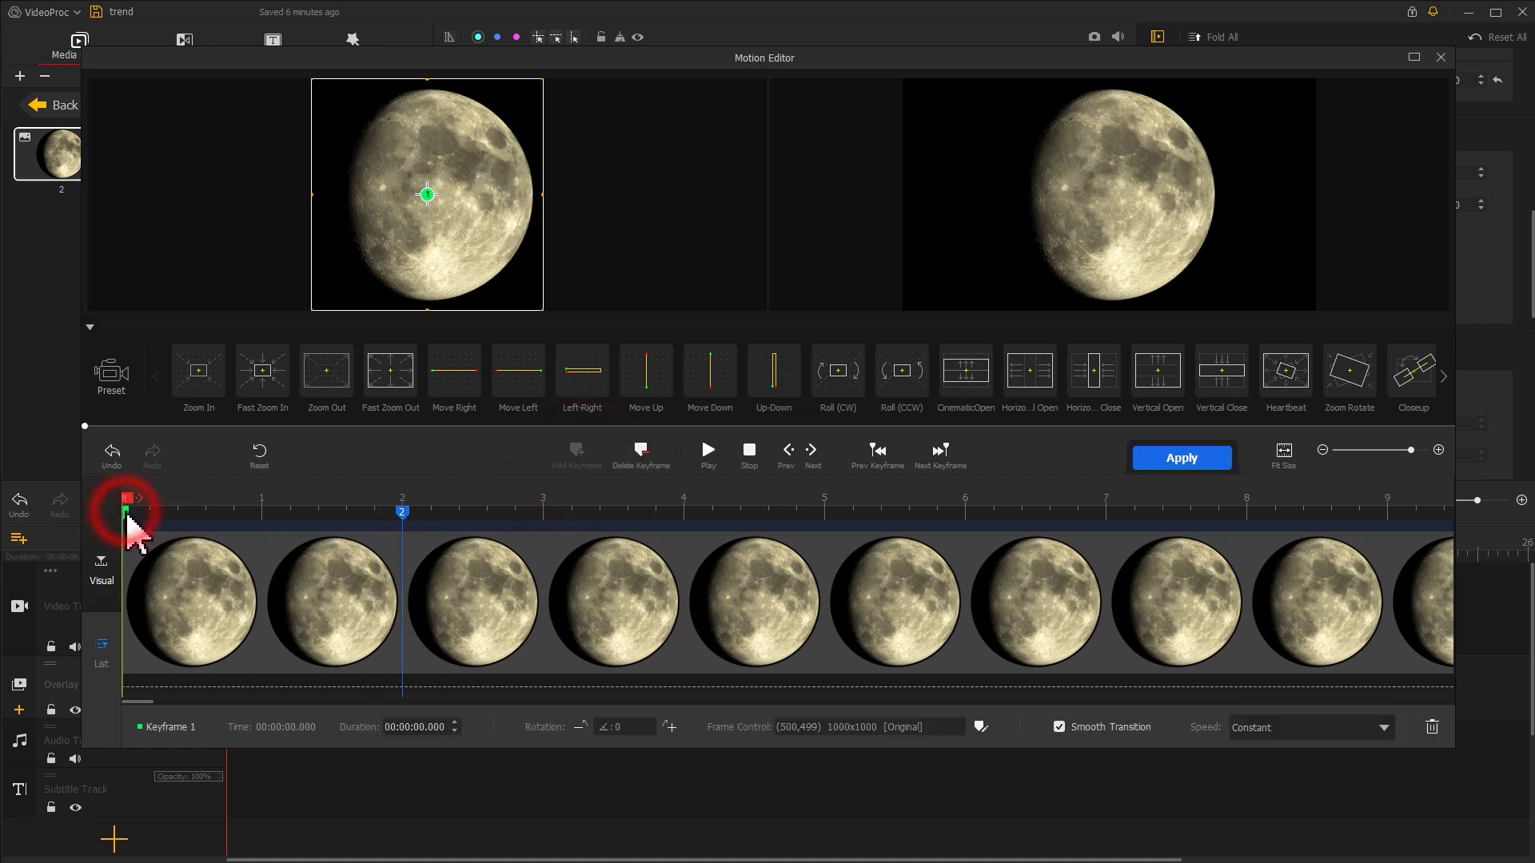
left_click_drag(435, 230, 443, 49)
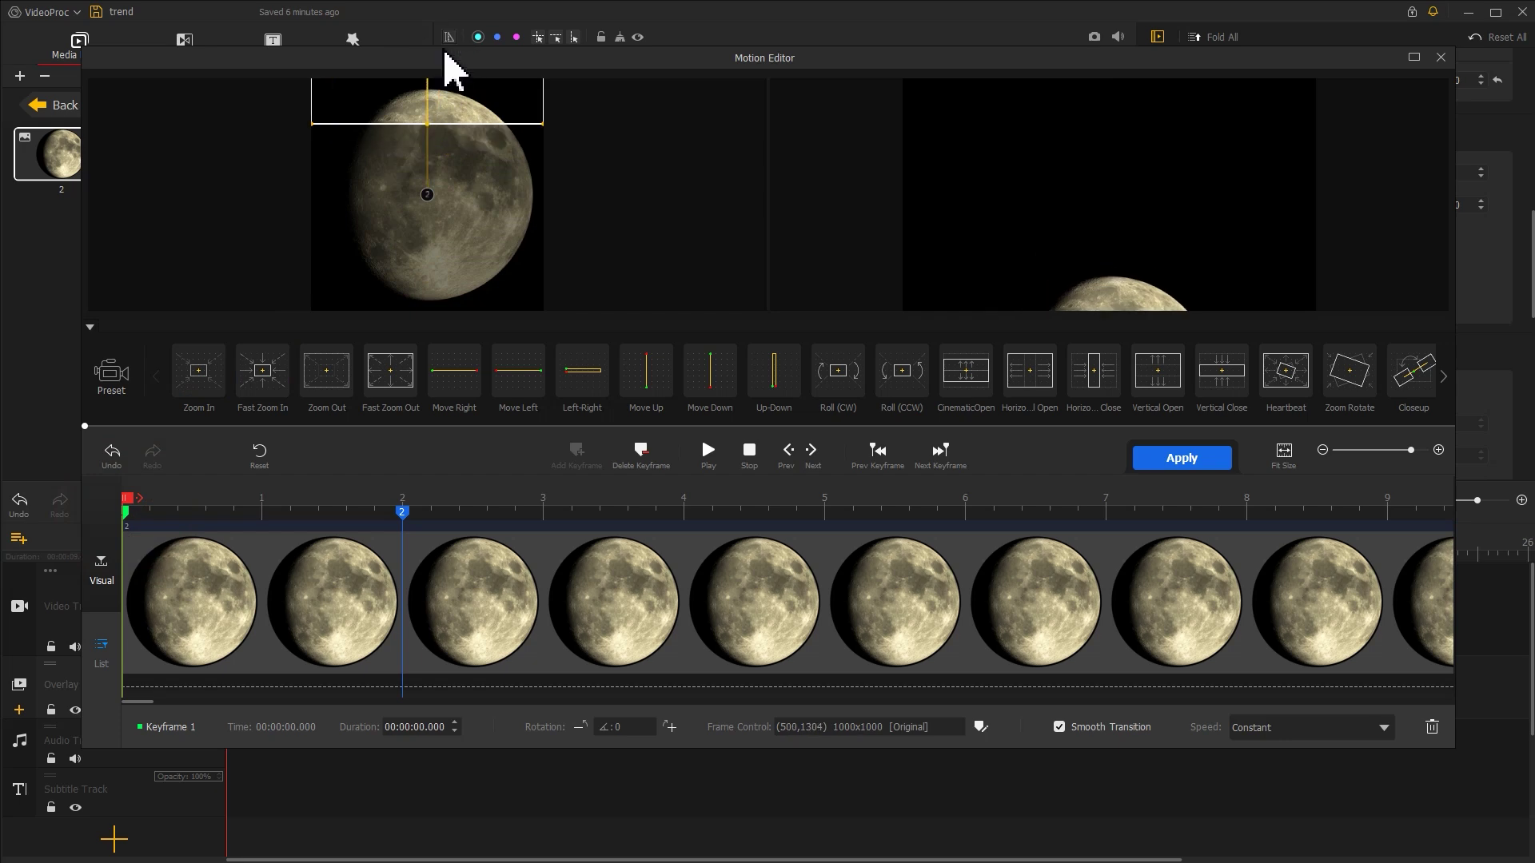
key("space")
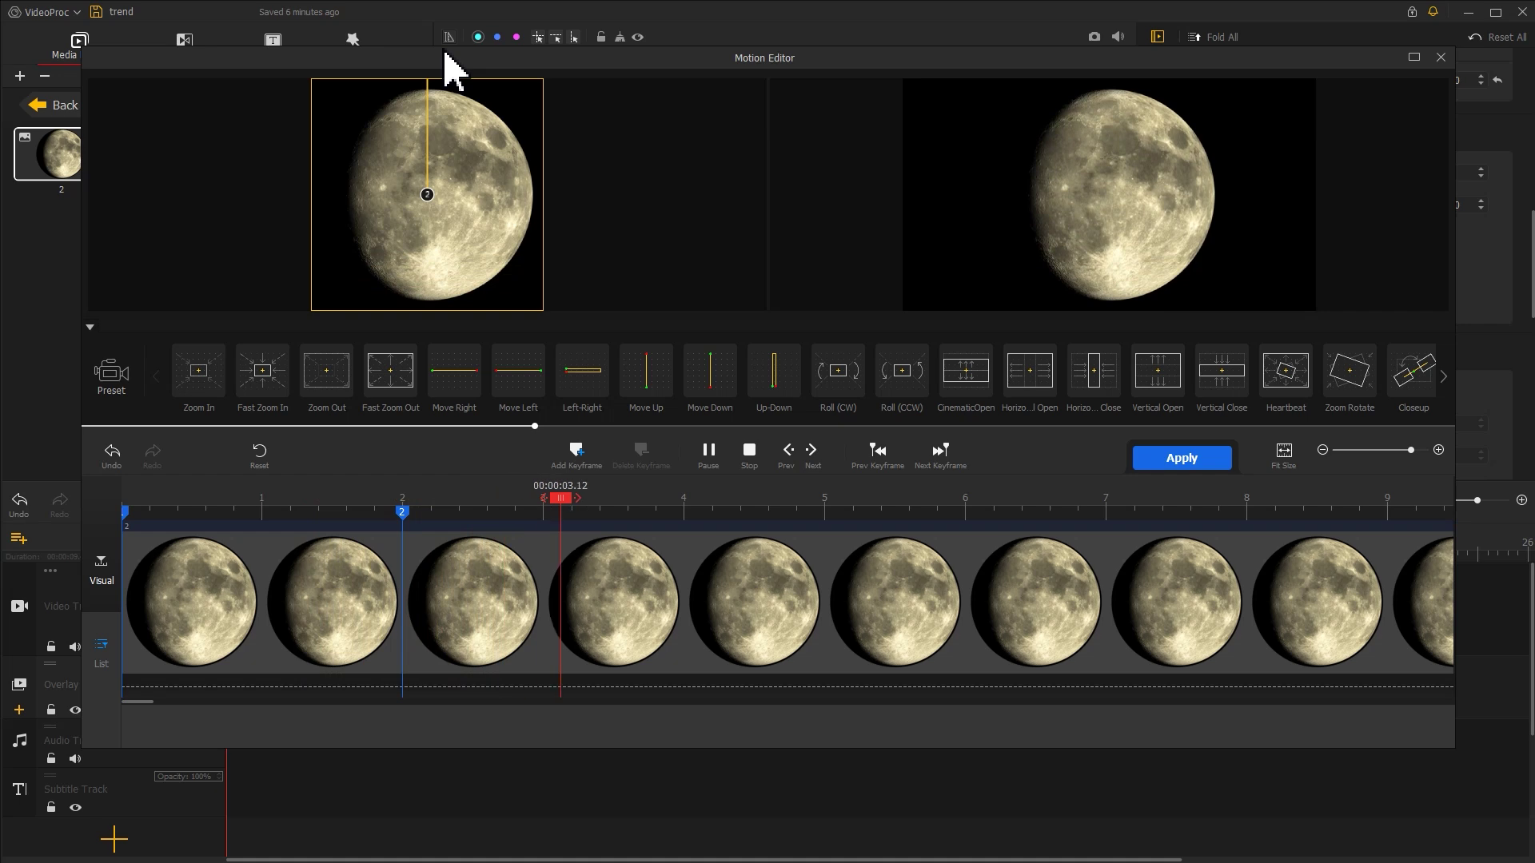
left_click(1187, 459)
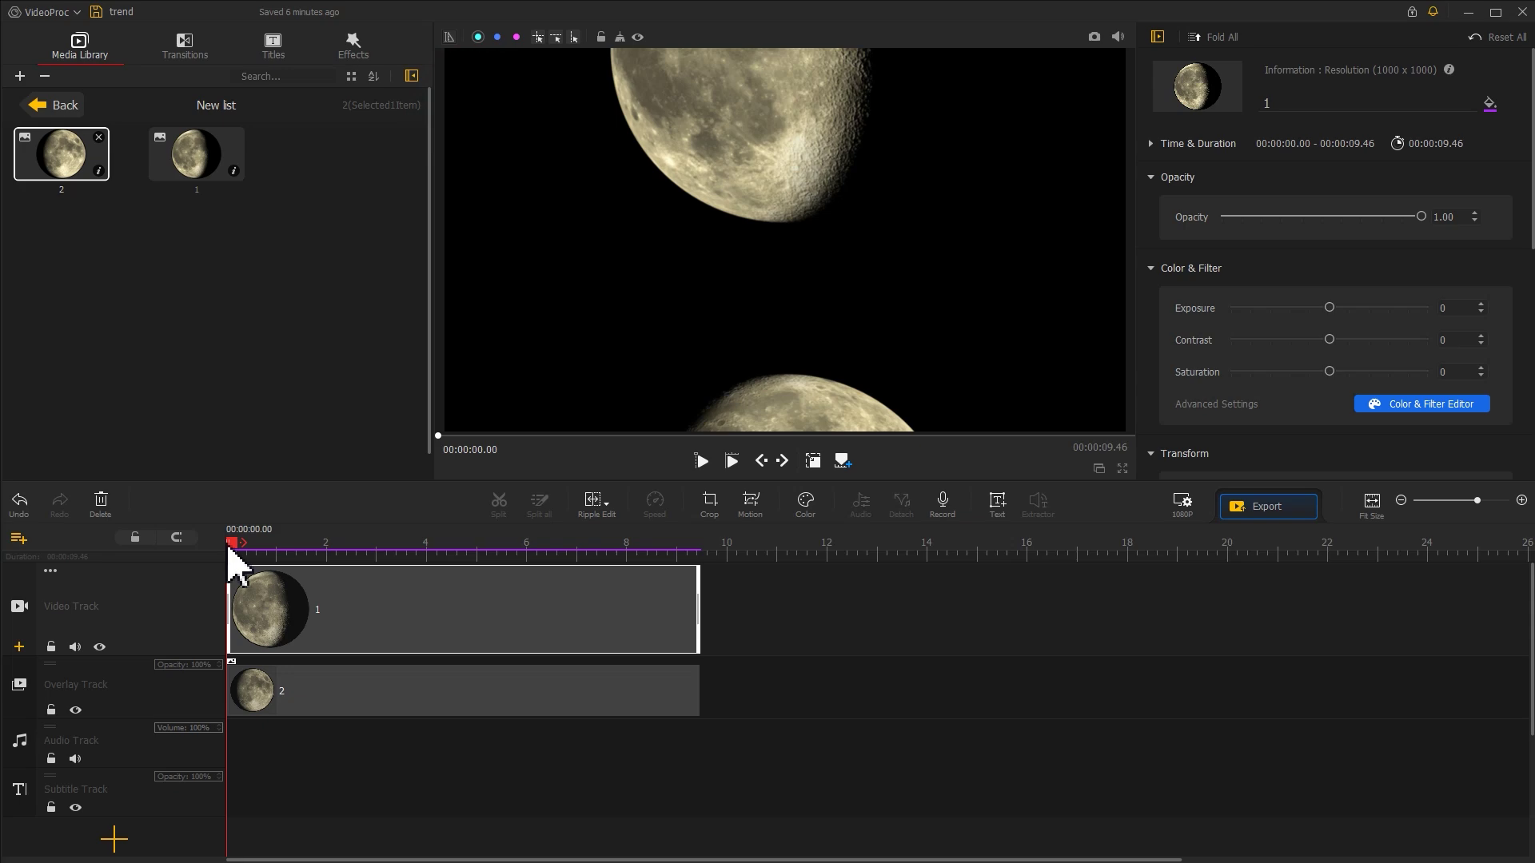
Step: Set the overlay moon's compositing blend mode to Screen and play the preview from the start
left_click(292, 692)
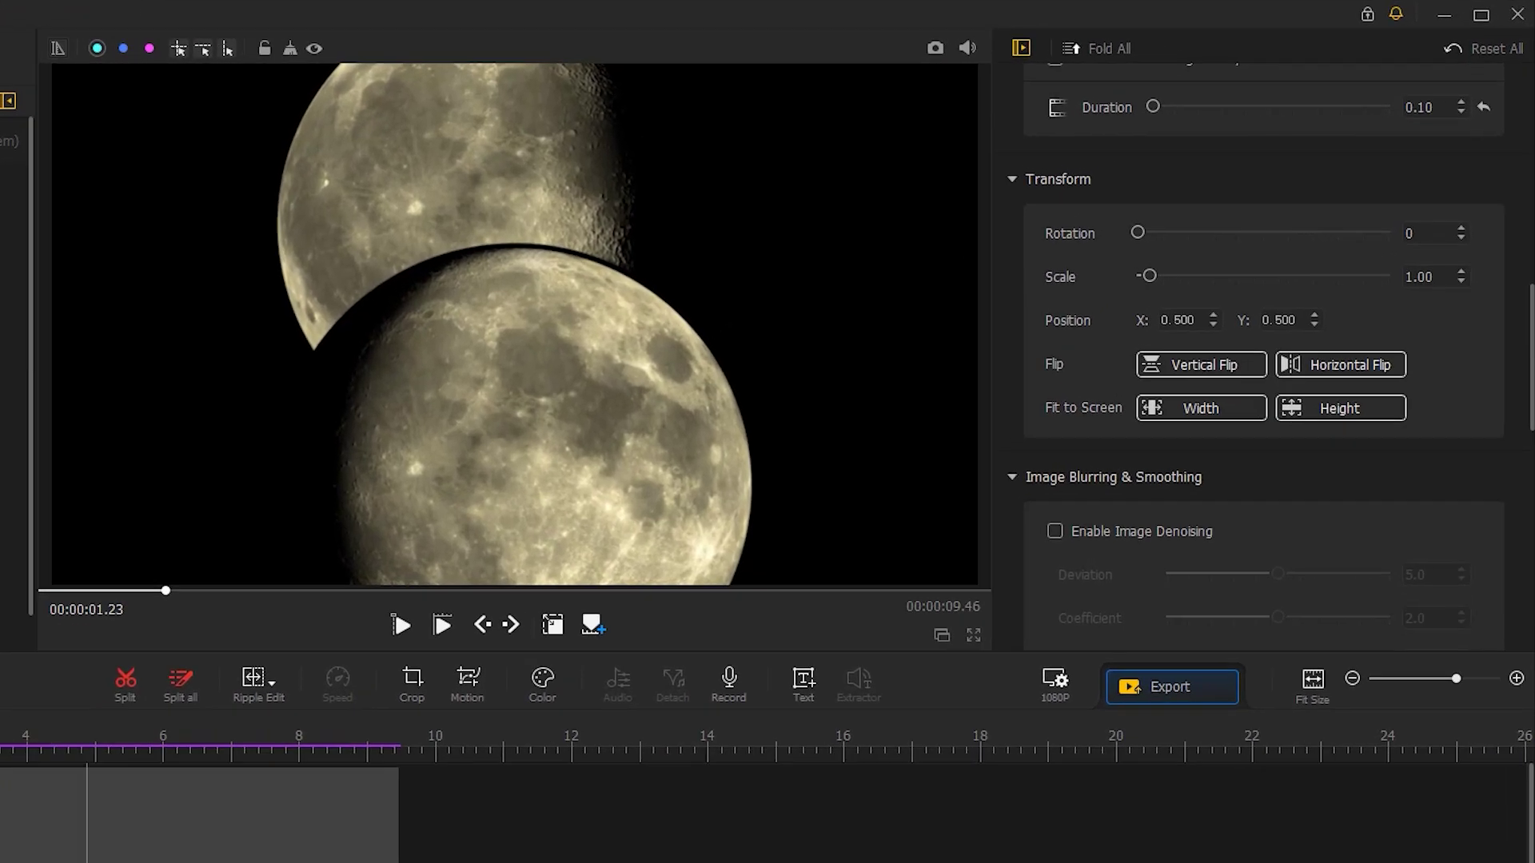
left_click_drag(1532, 424, 1517, 675)
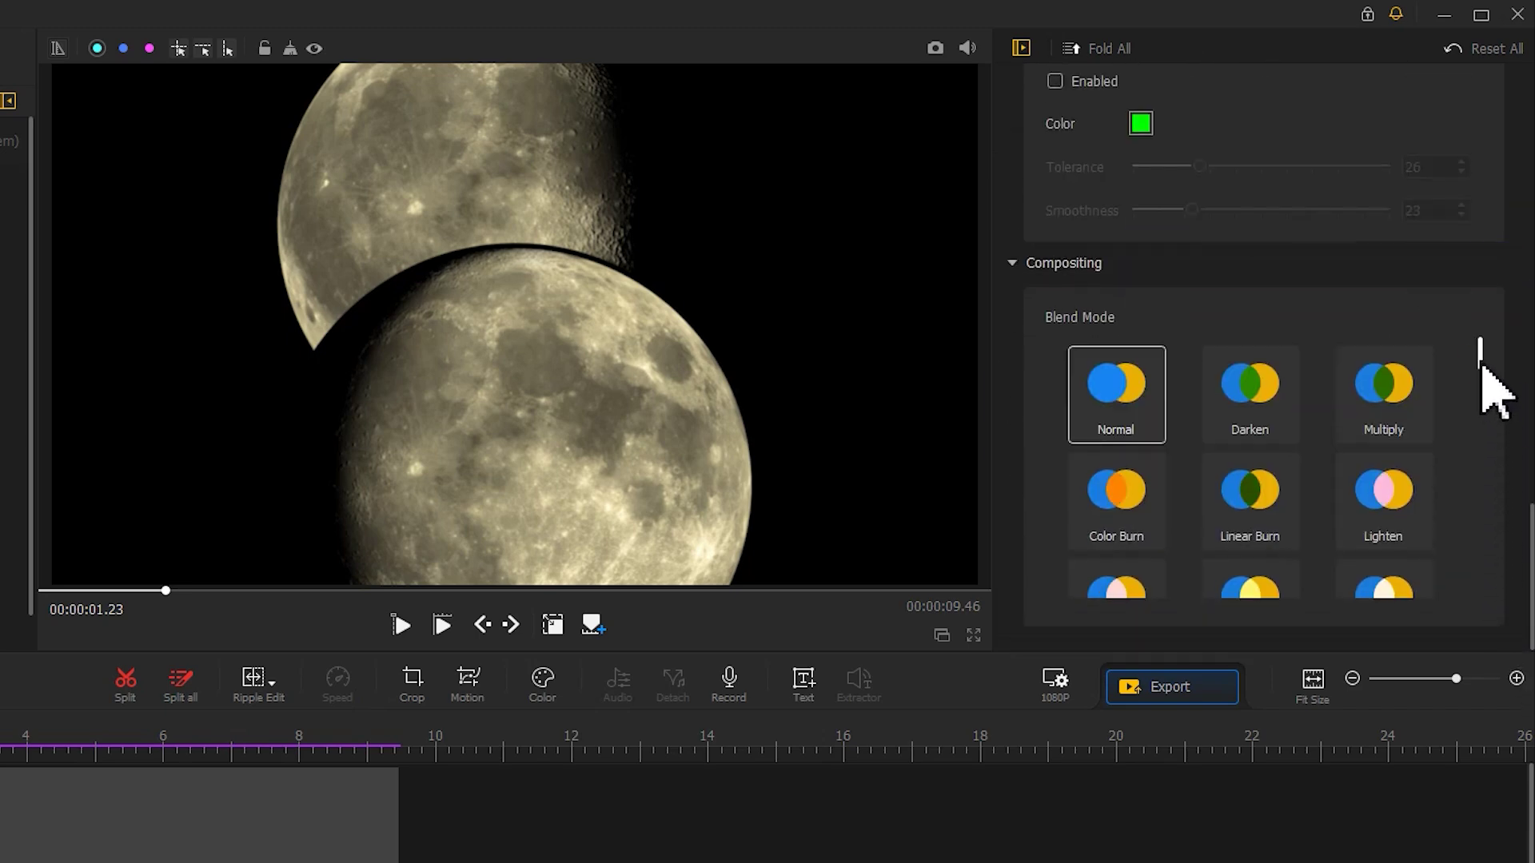
left_click_drag(1482, 364, 1482, 443)
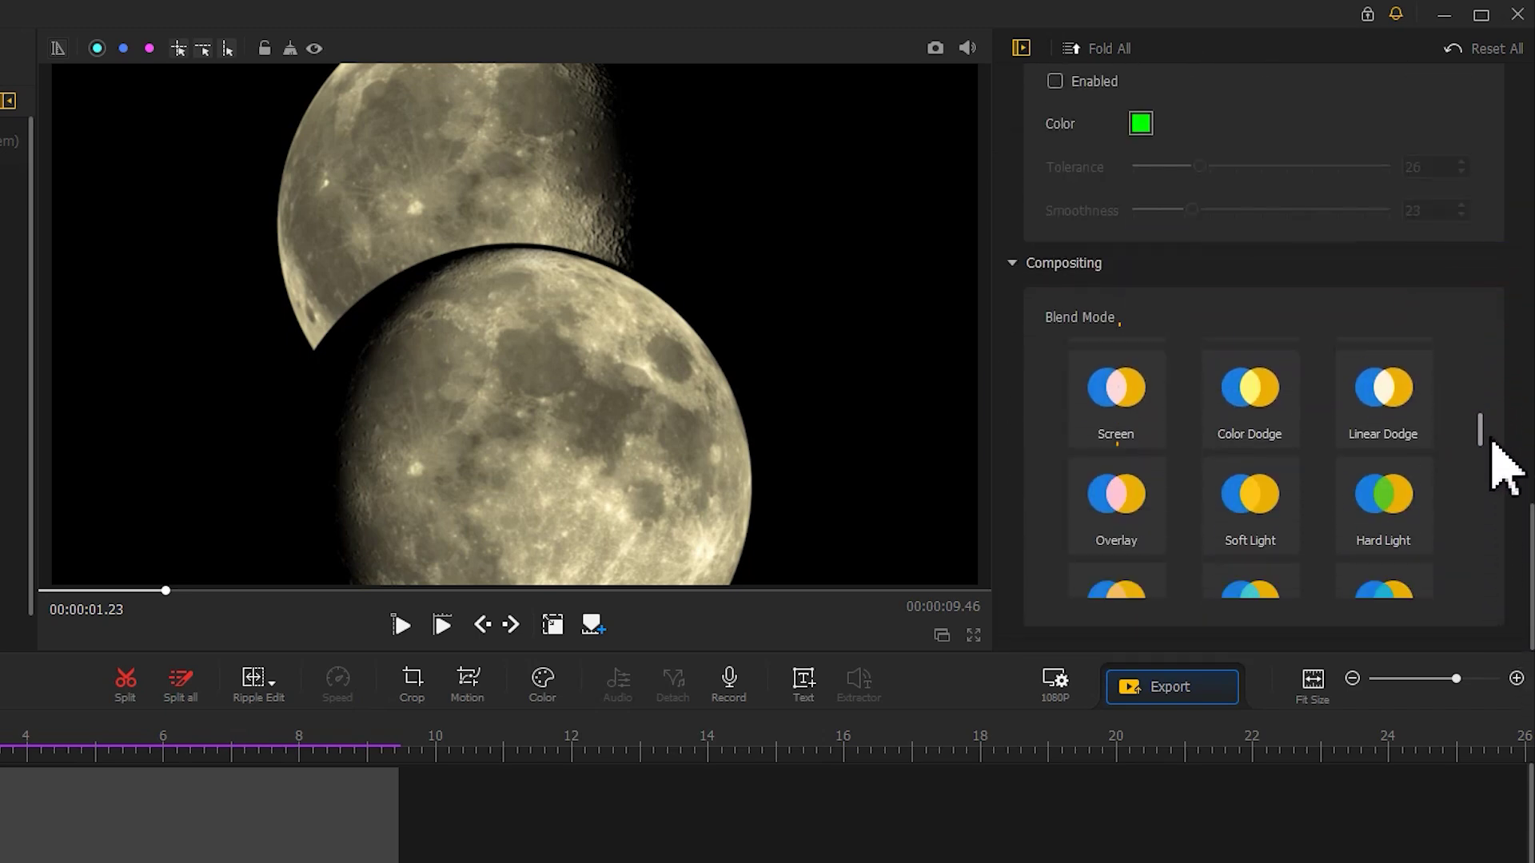
left_click(1135, 408)
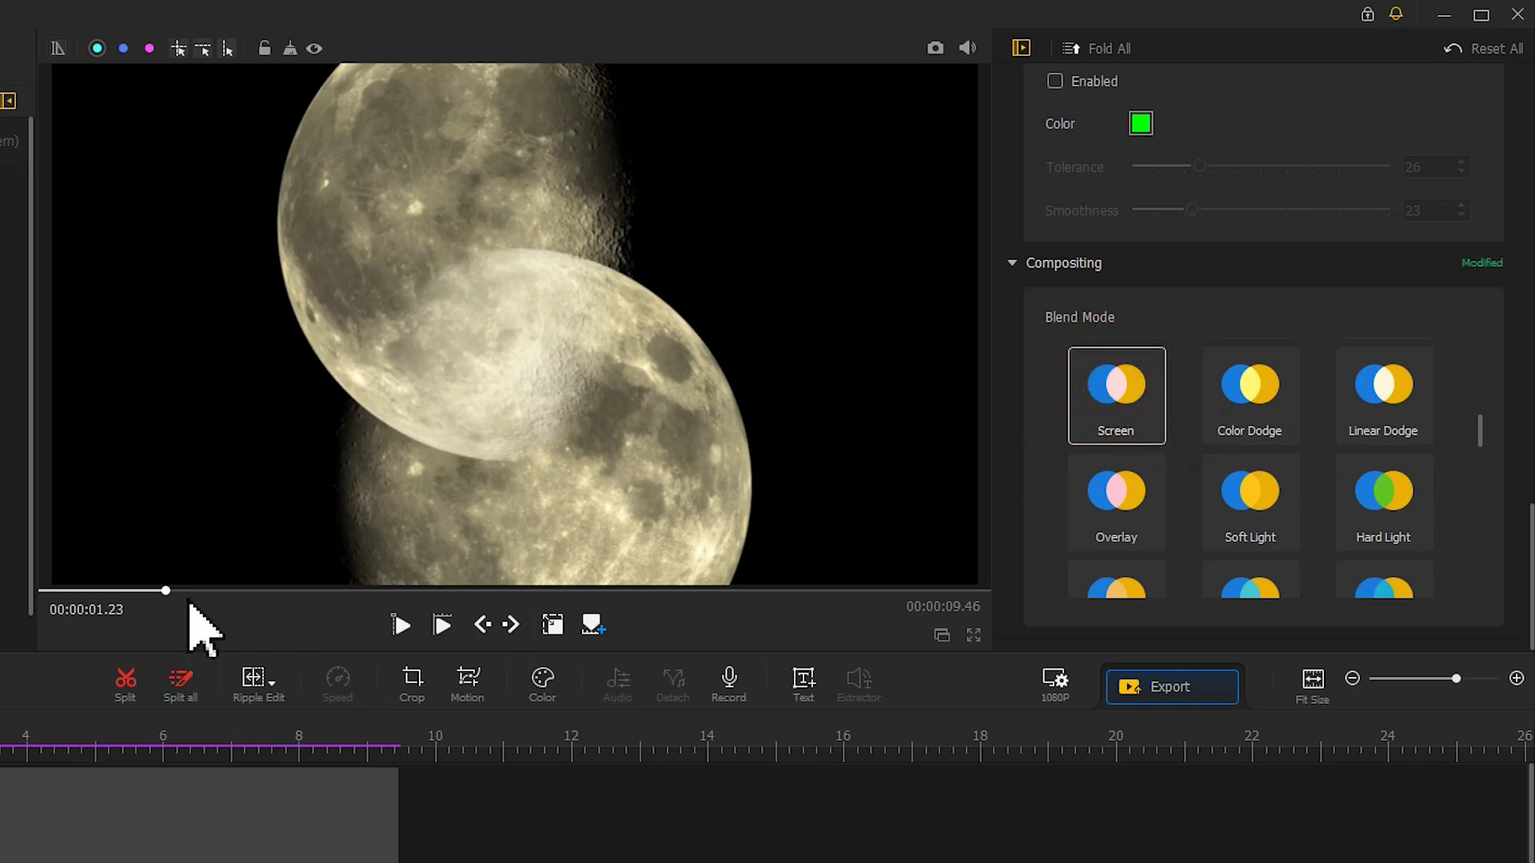
left_click_drag(165, 592, 10, 617)
key("space")
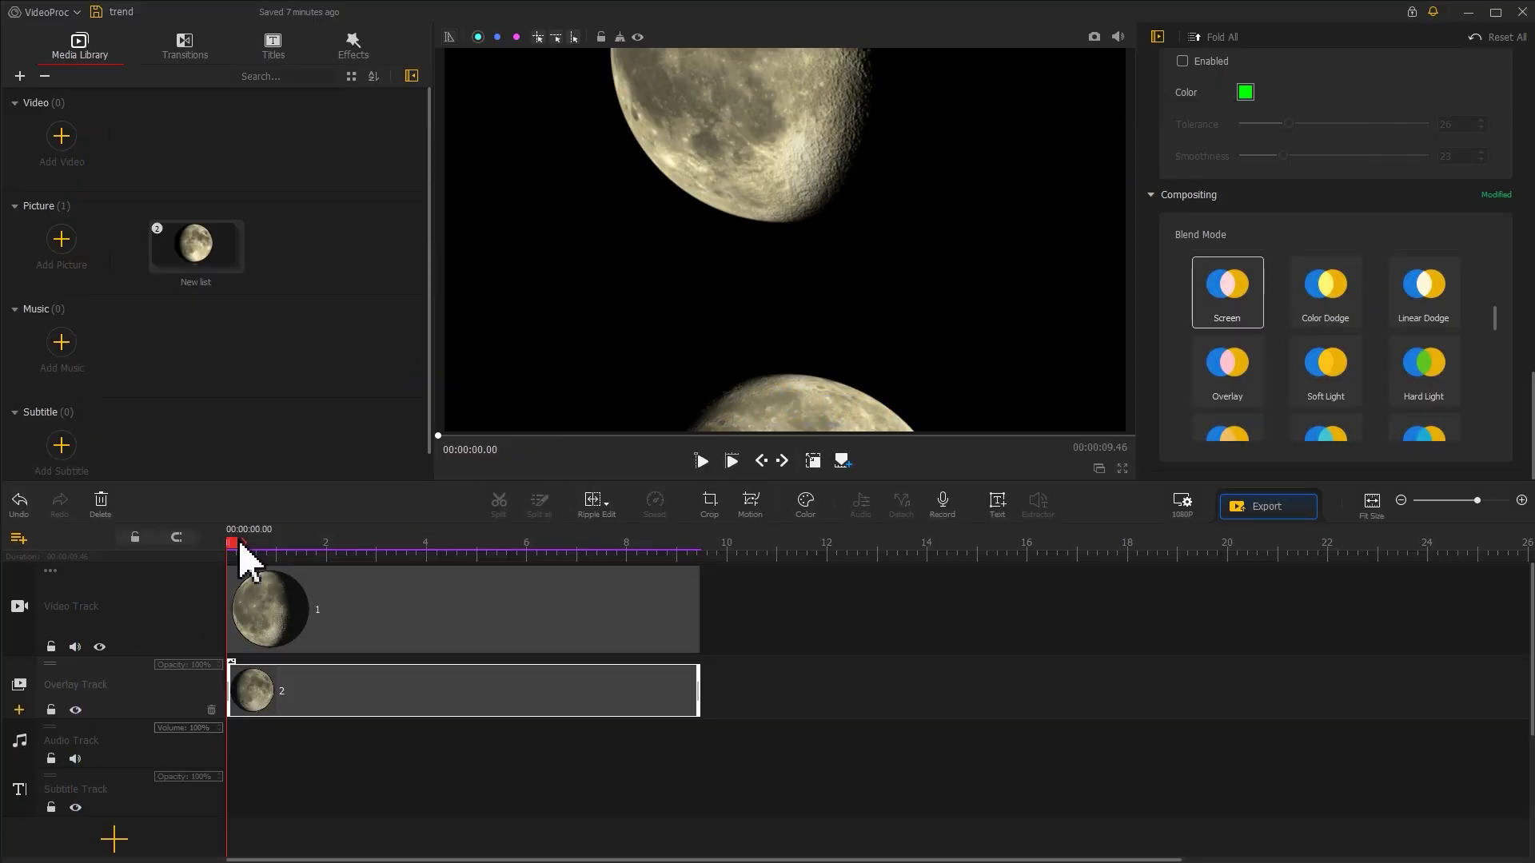
Step: Import the music MP3 and place it on the audio track
left_click(62, 342)
left_click(387, 156)
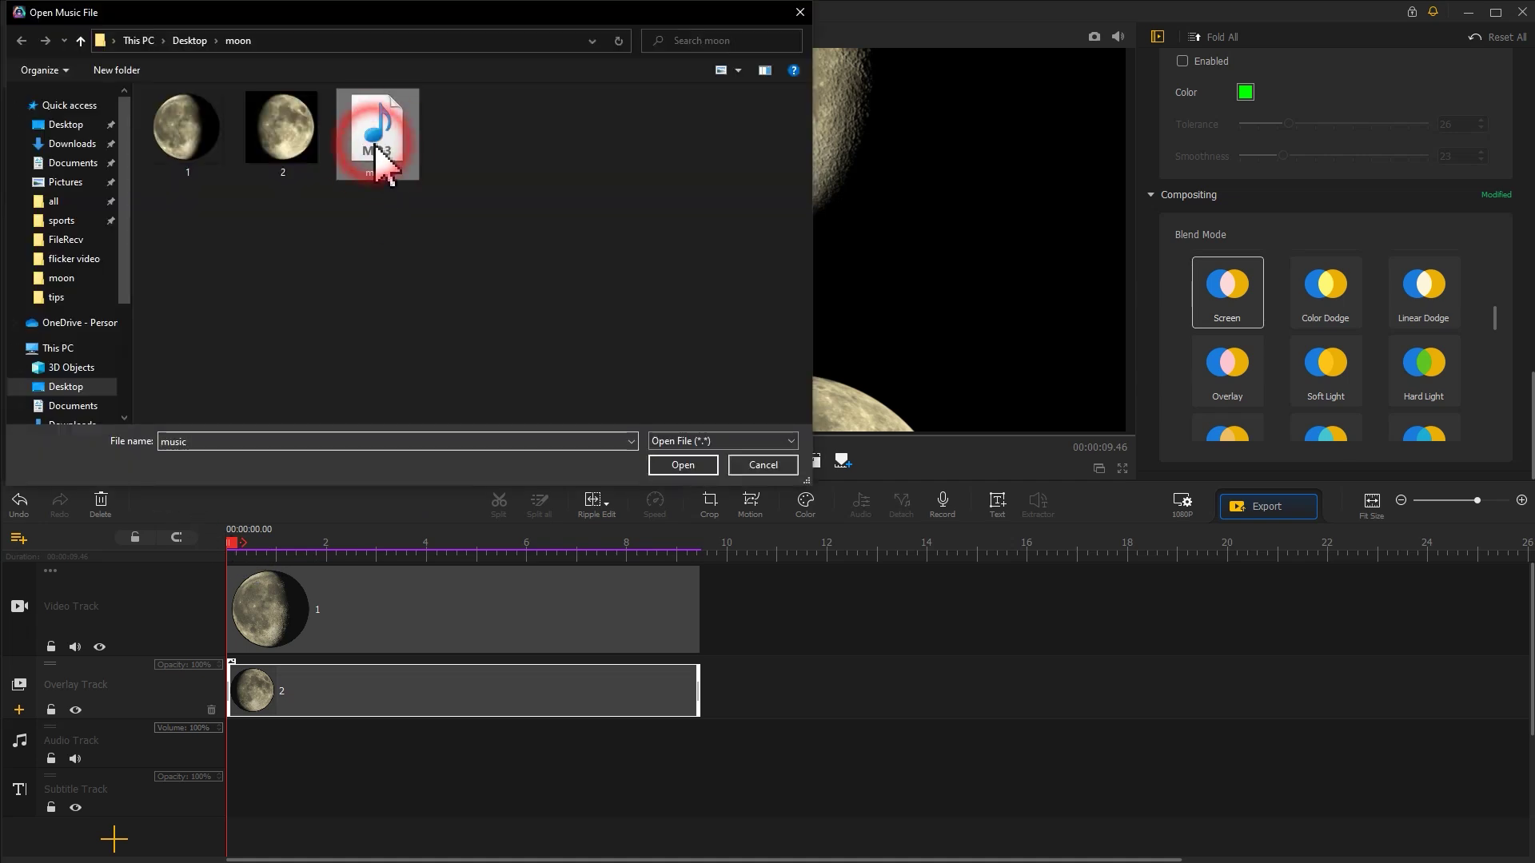
left_click(683, 470)
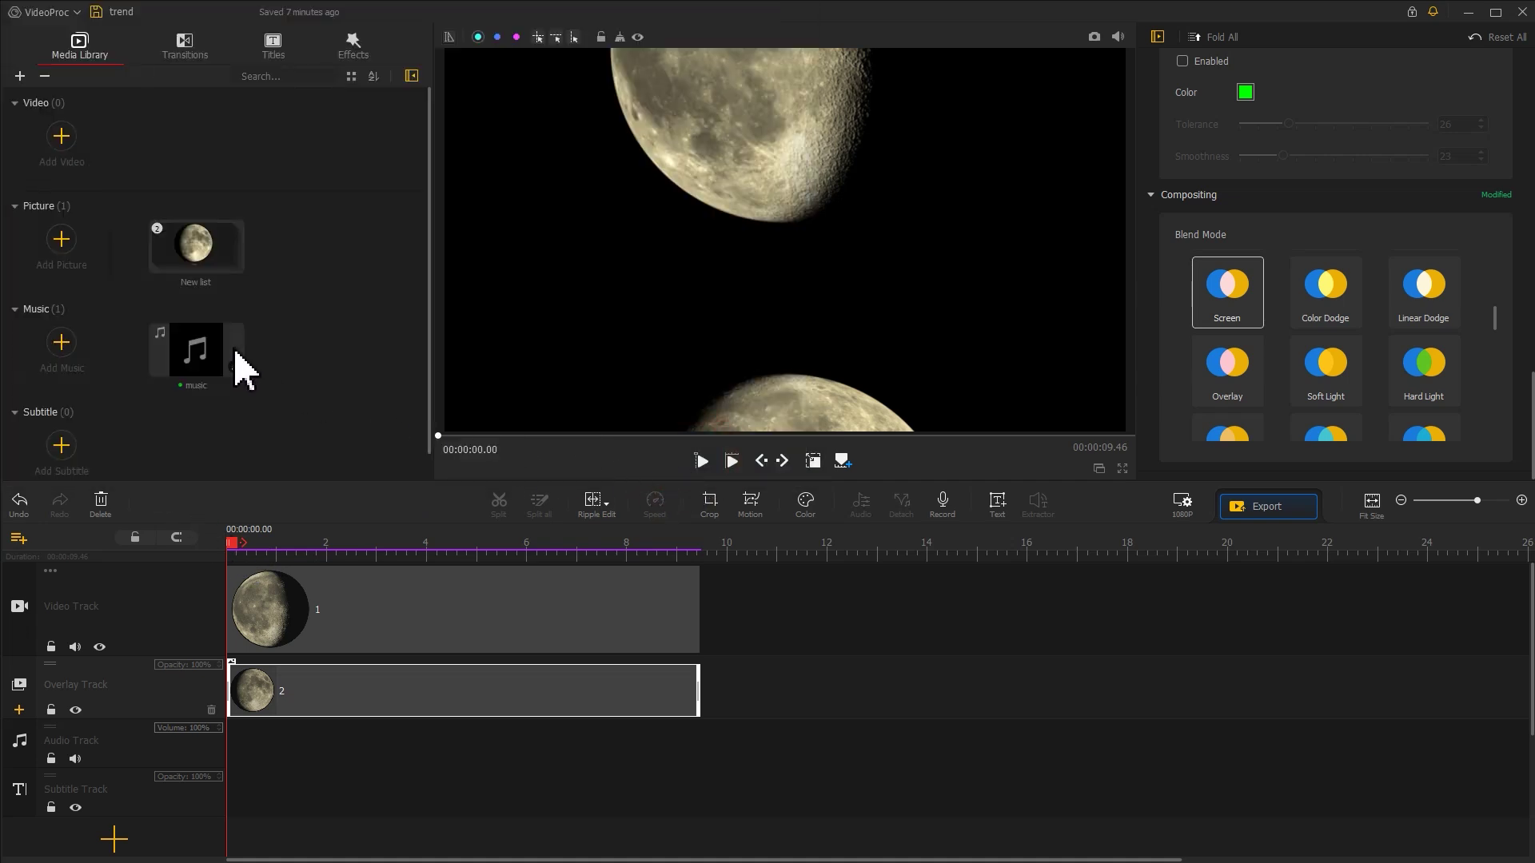
left_click_drag(209, 349, 230, 727)
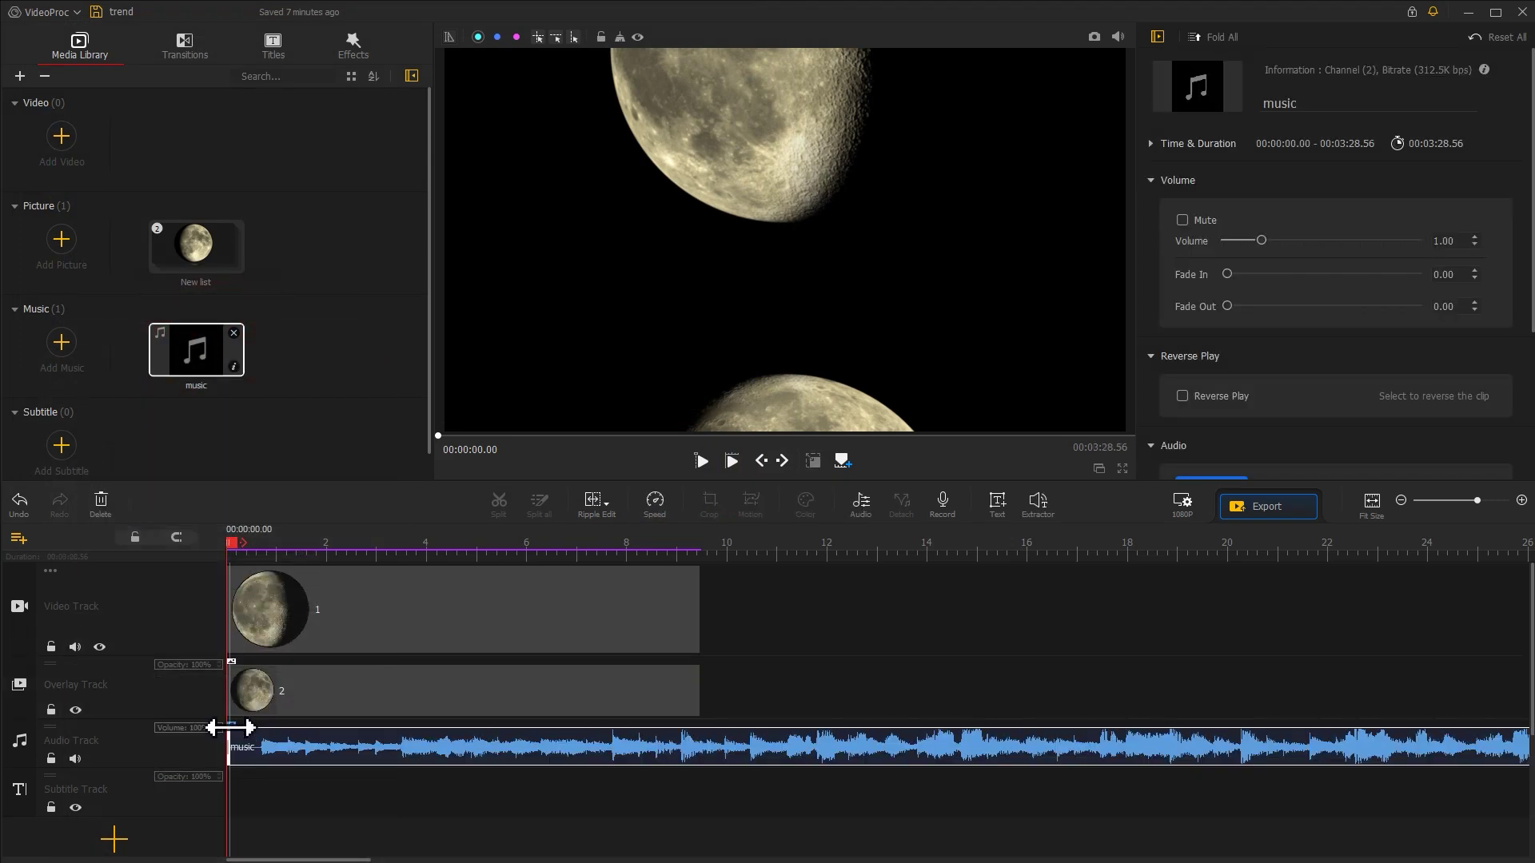
Step: Cut the music at 9.46 seconds, delete the leftover piece, and add a 2.38-second fade-out
left_click_drag(238, 545, 712, 587)
left_click(497, 502)
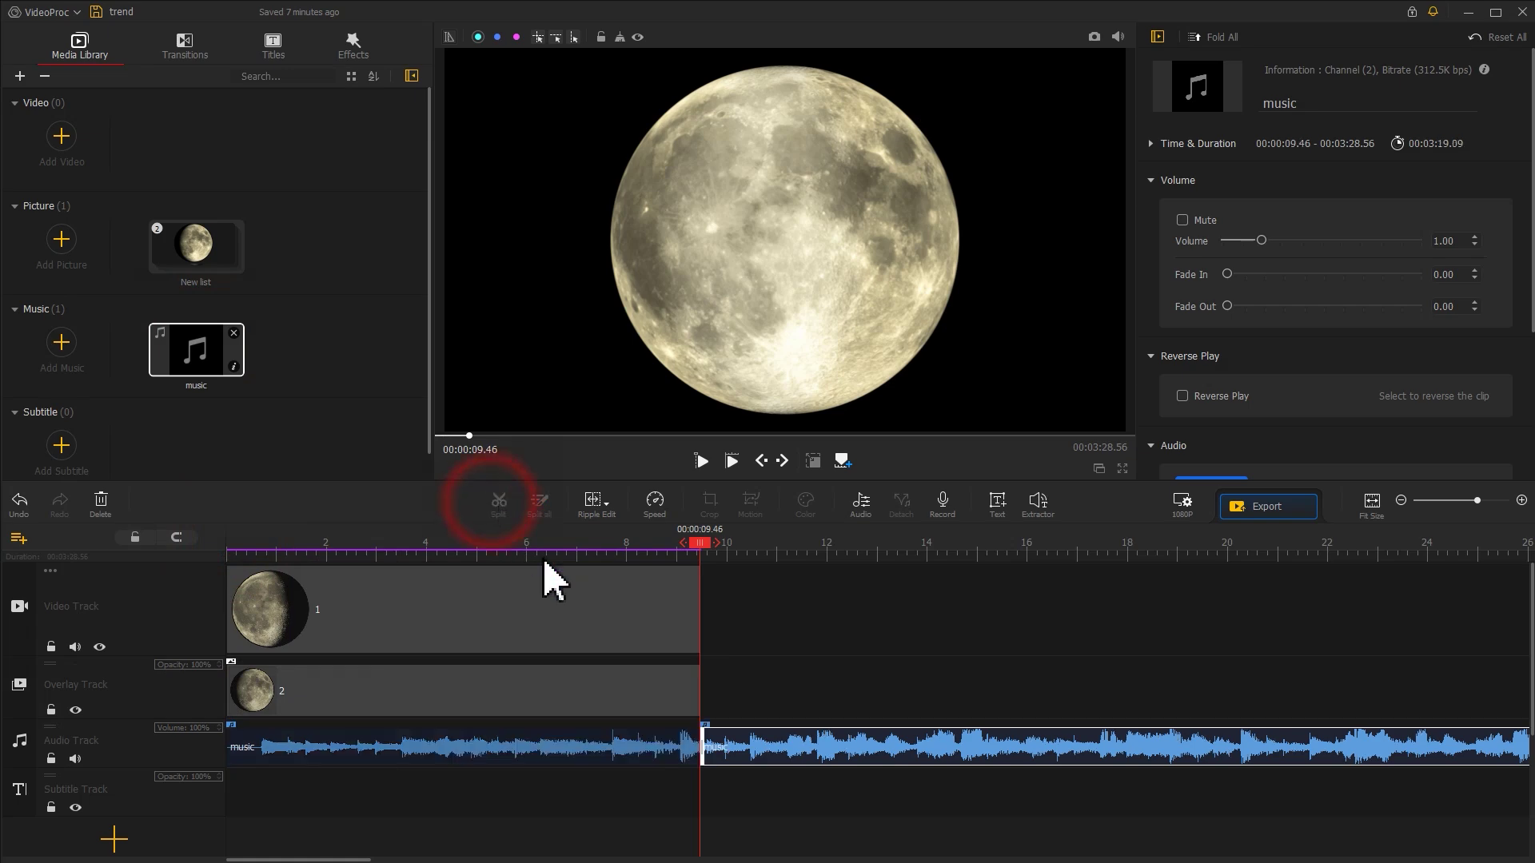
left_click(776, 749)
key("Delete")
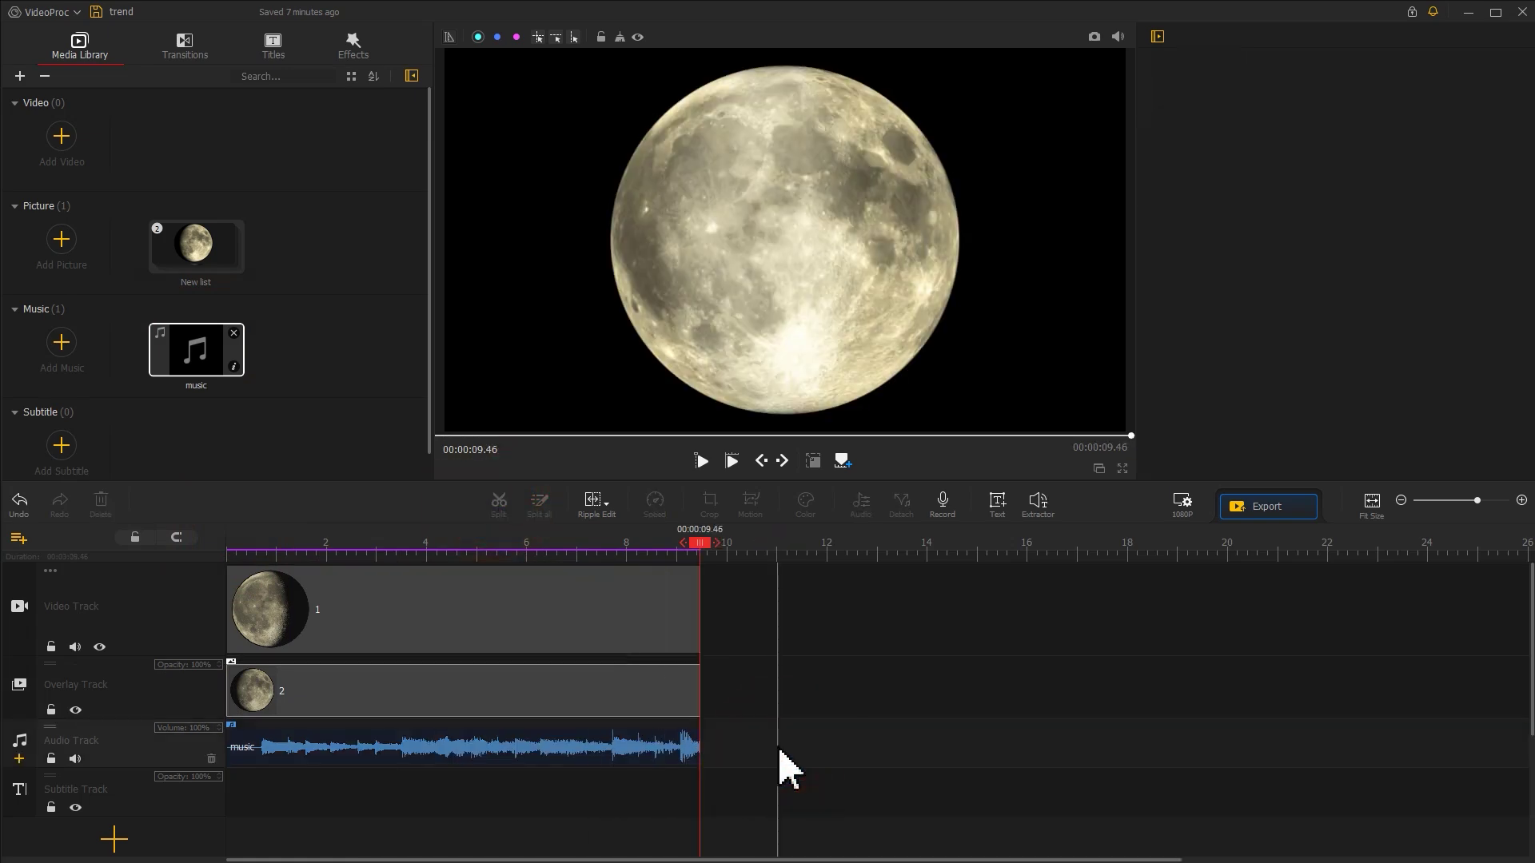
left_click(637, 749)
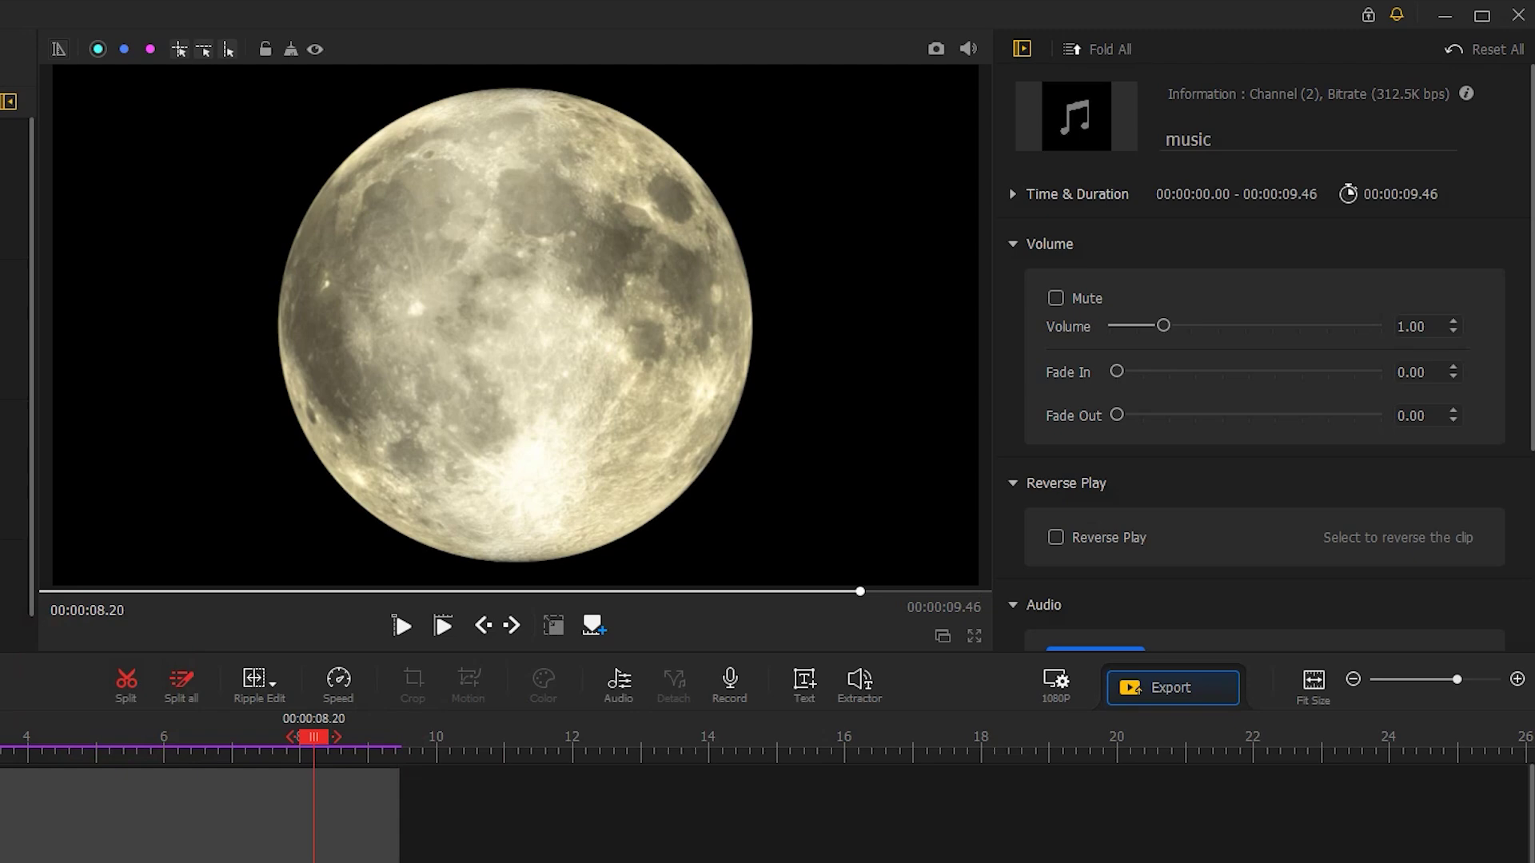
left_click(1197, 304)
left_click_drag(1117, 415, 1186, 415)
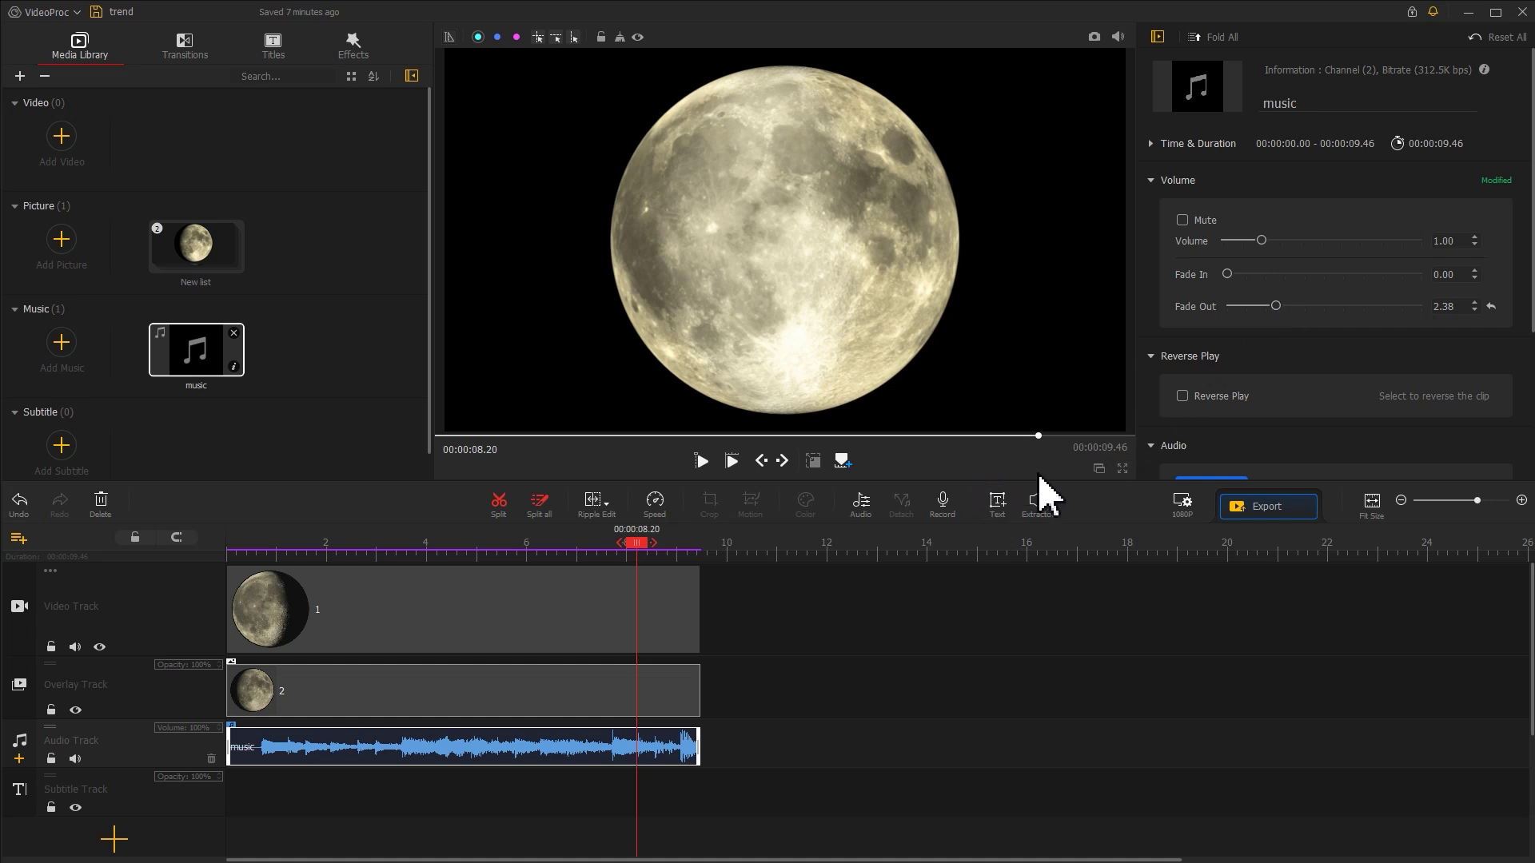
left_click(999, 505)
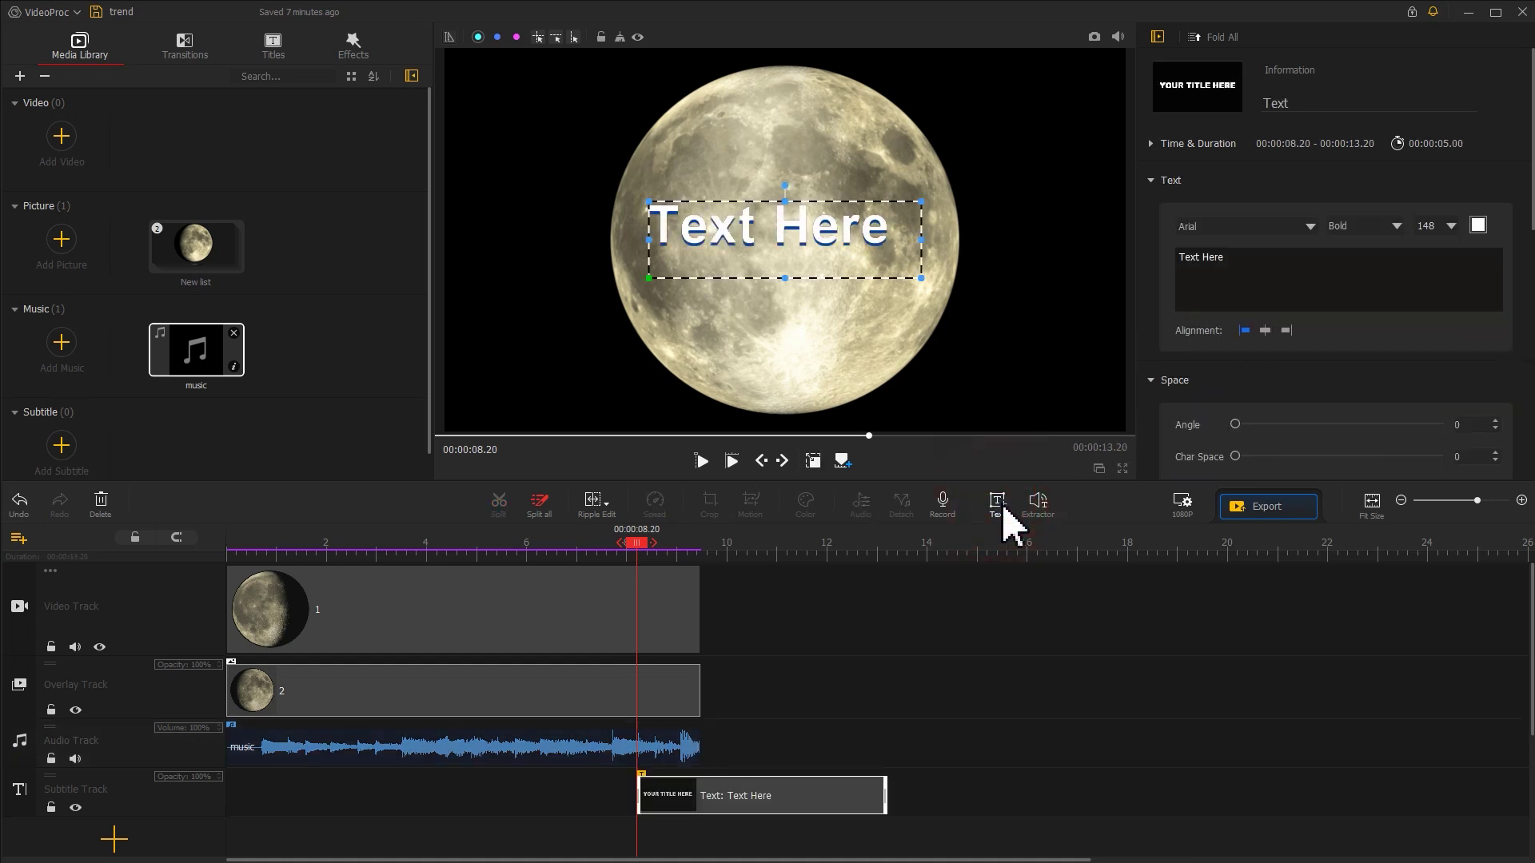
left_click_drag(808, 794, 392, 838)
left_click_drag(474, 793, 698, 789)
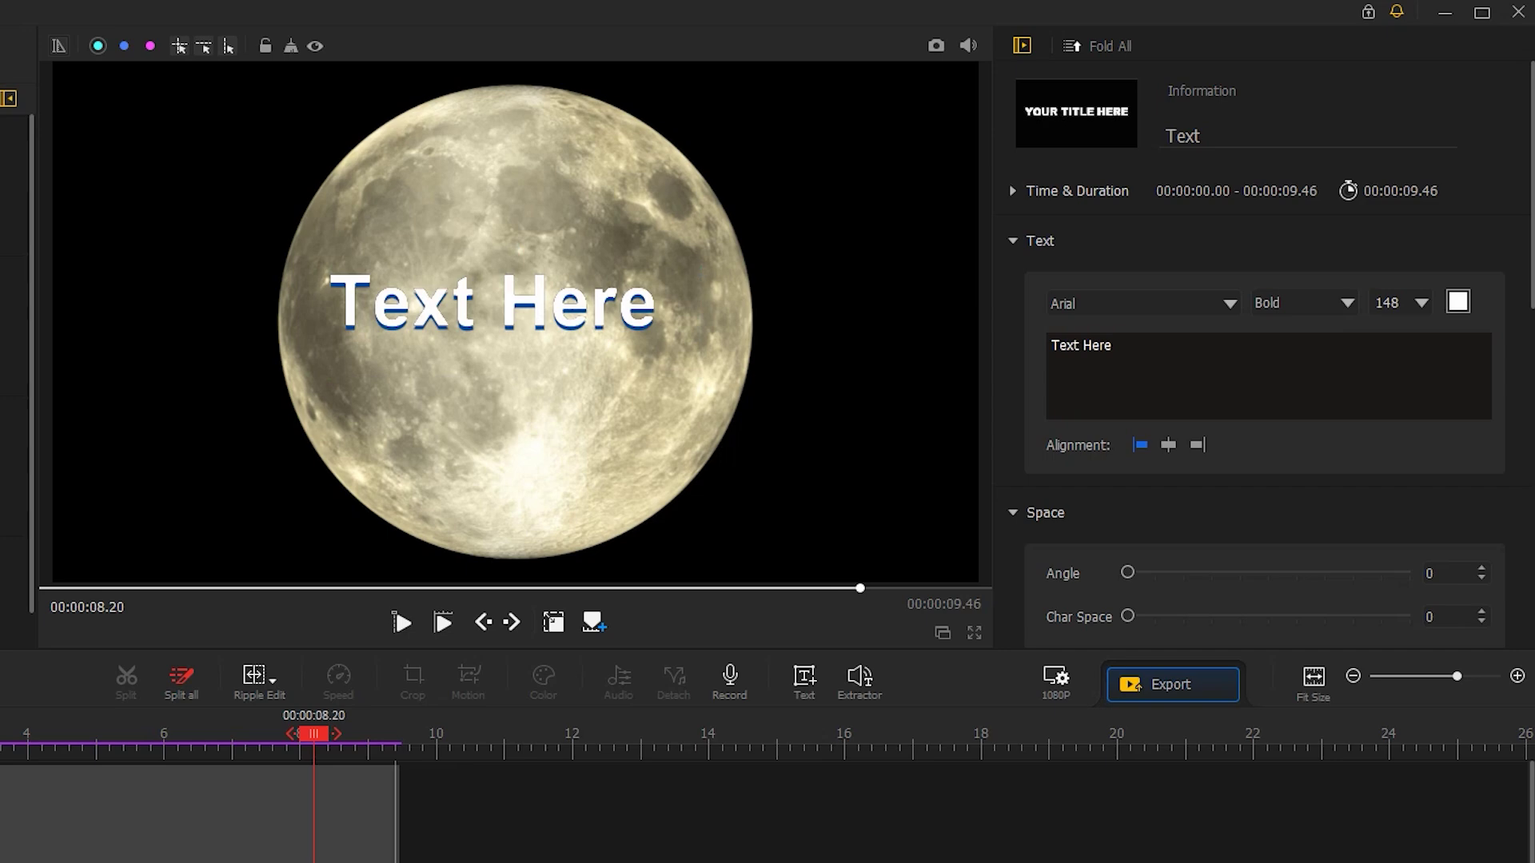
left_click_drag(1148, 352, 1033, 342)
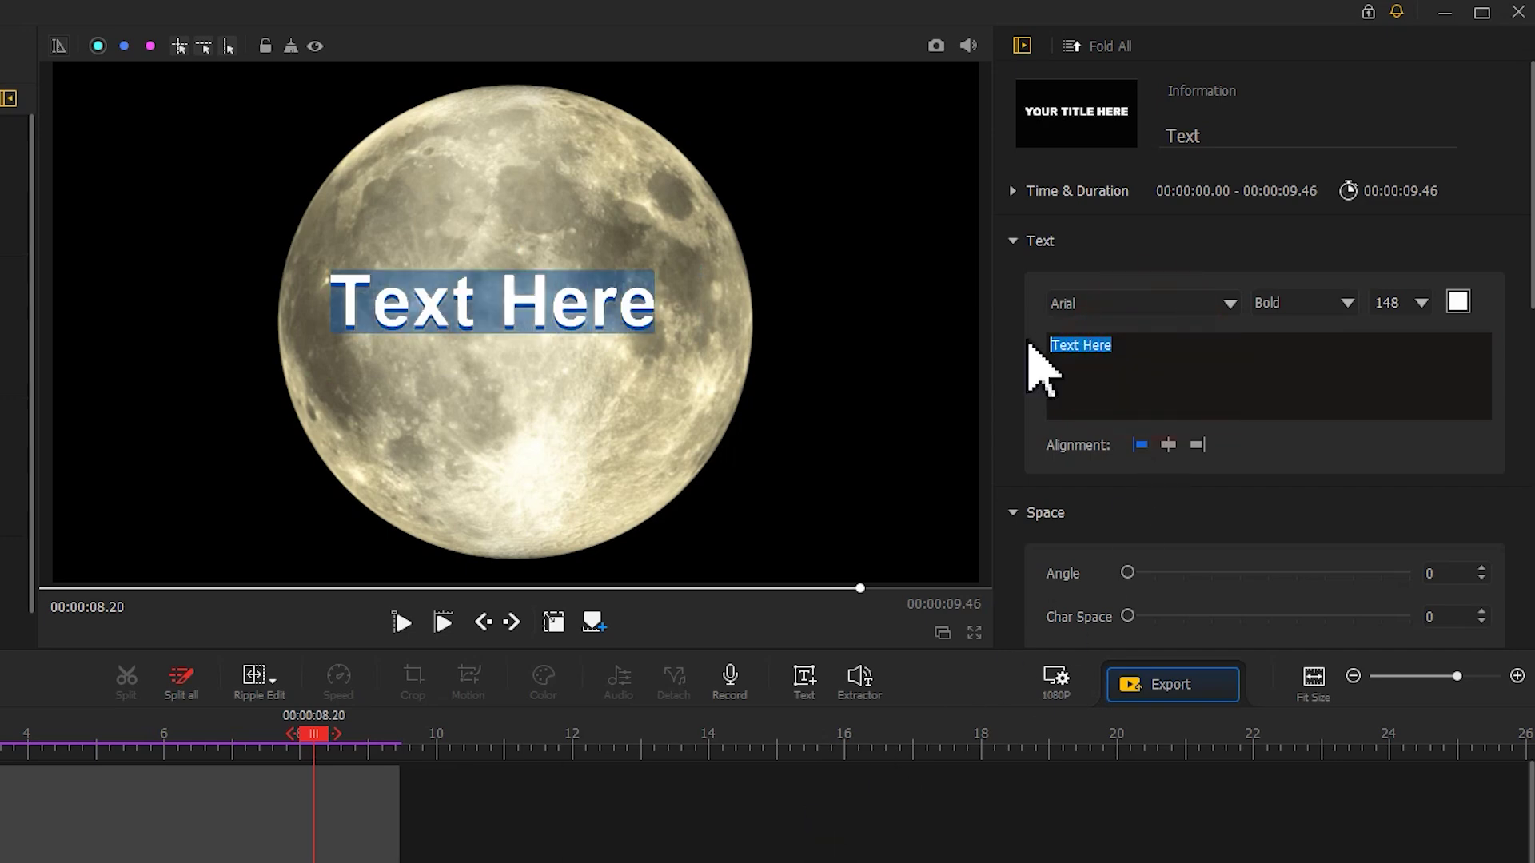
type("Novia:24th Sep 1996")
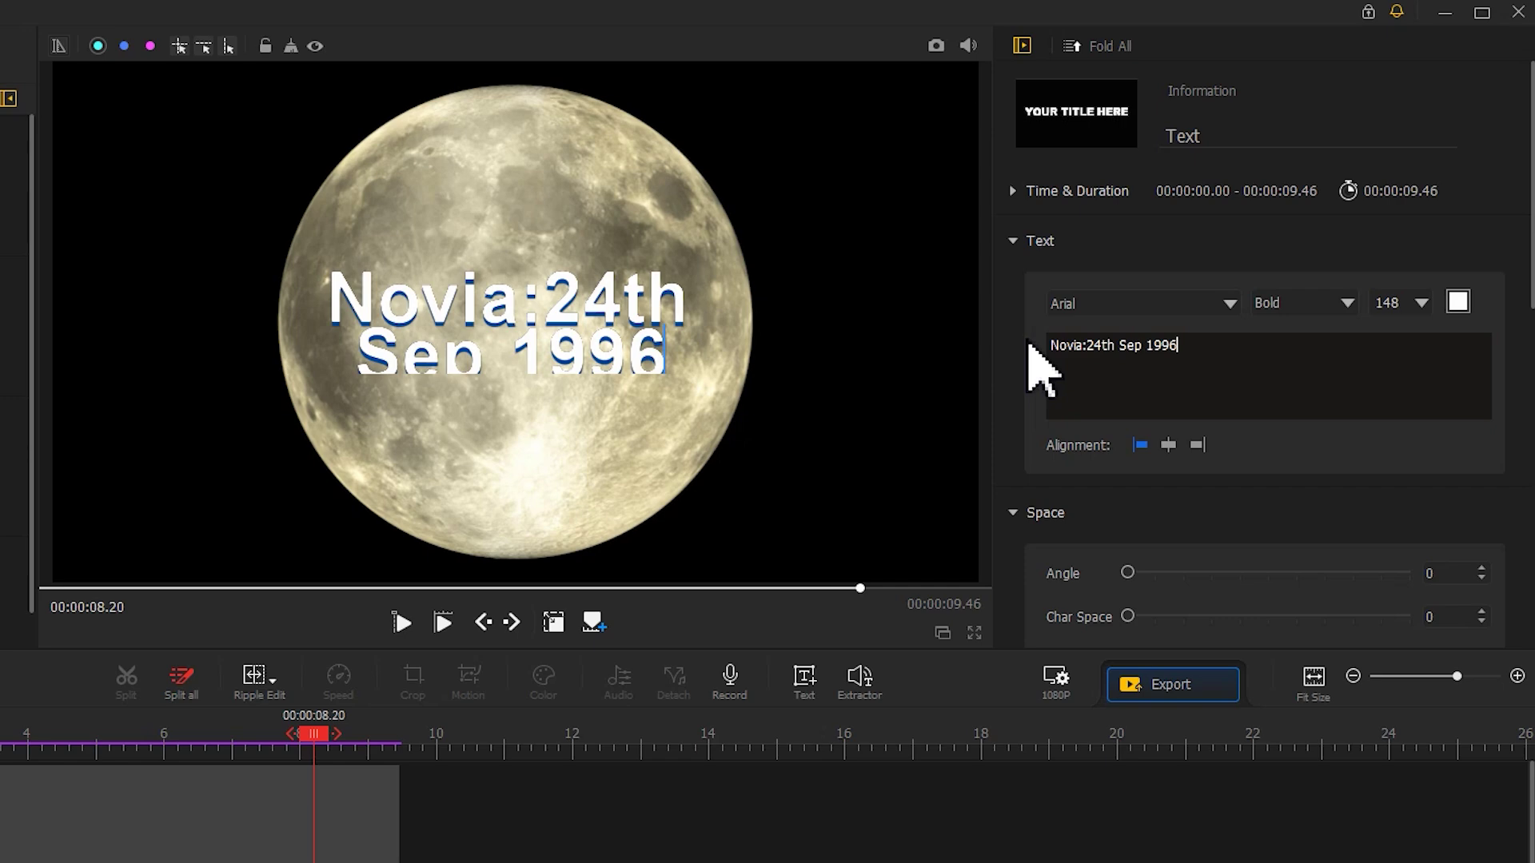
Step: Set the caption font to Tahoma Regular, size 50
left_click(1163, 304)
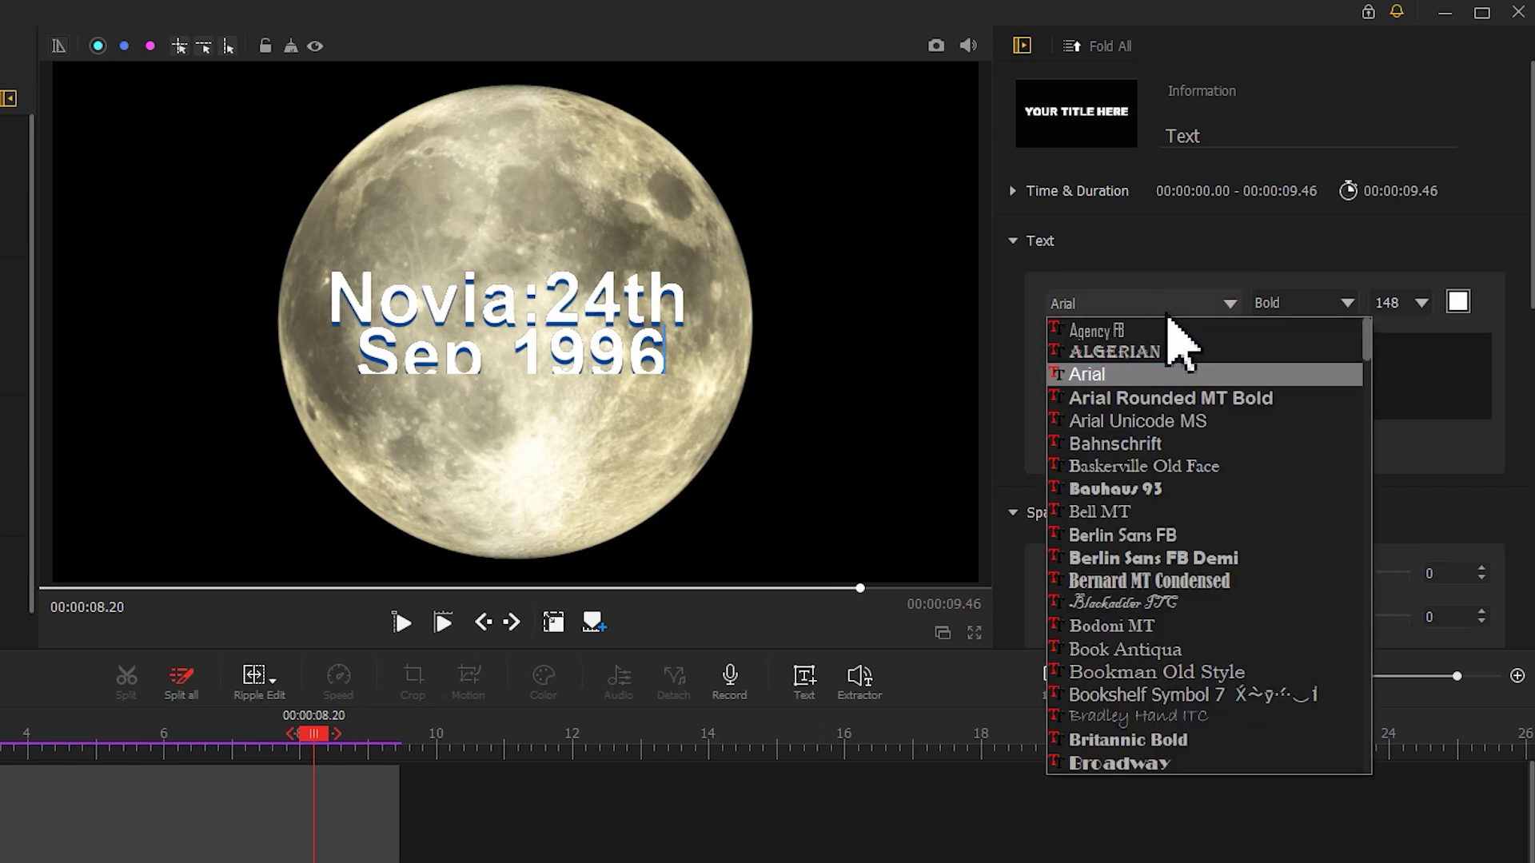
left_click_drag(1369, 395, 1337, 709)
scroll(1340, 711, "down", 5)
left_click(1318, 761)
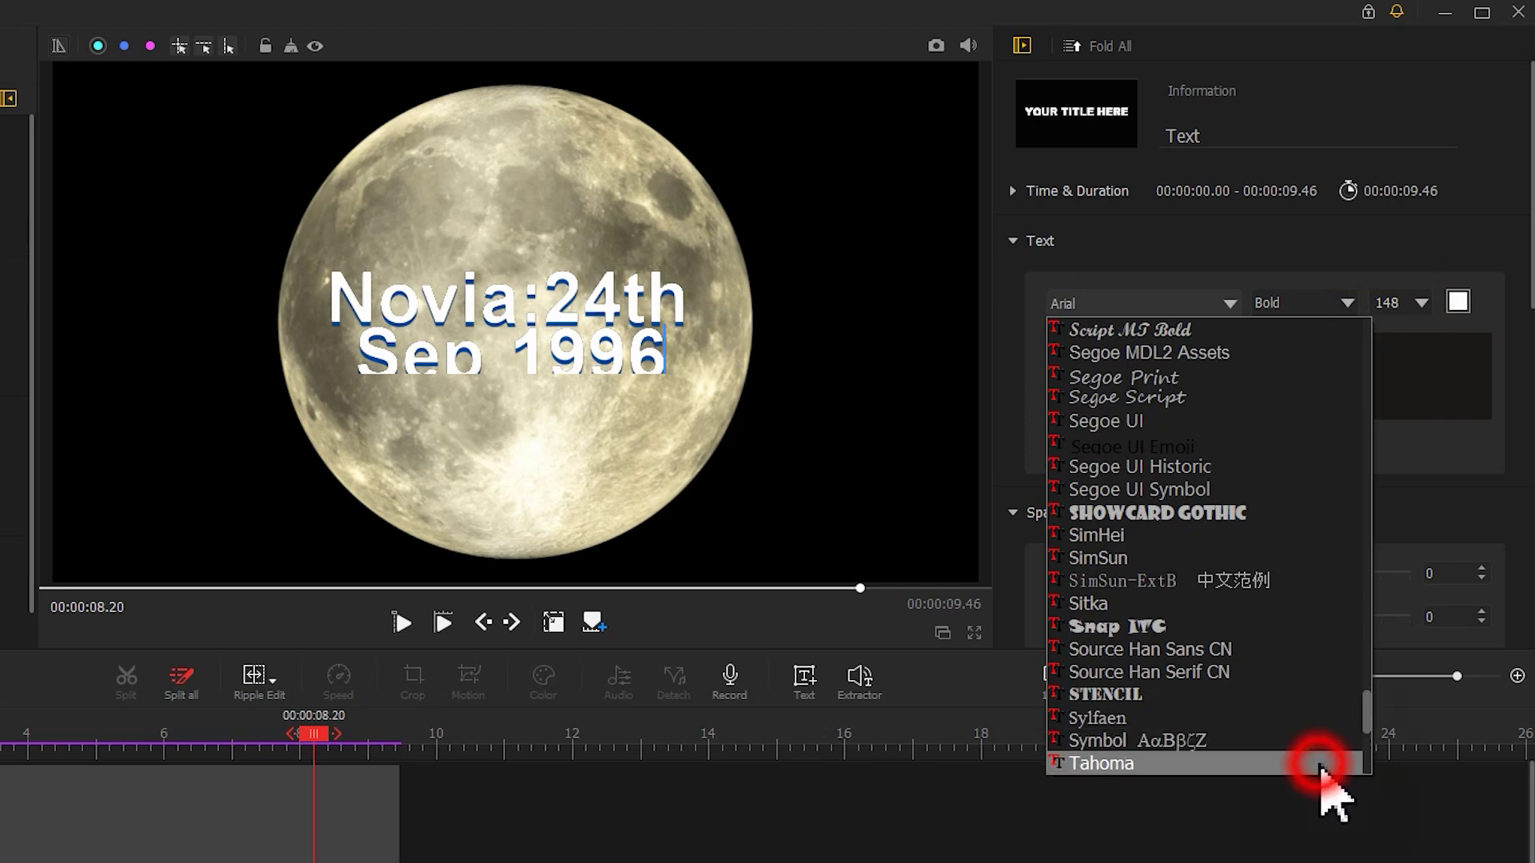
left_click(1320, 302)
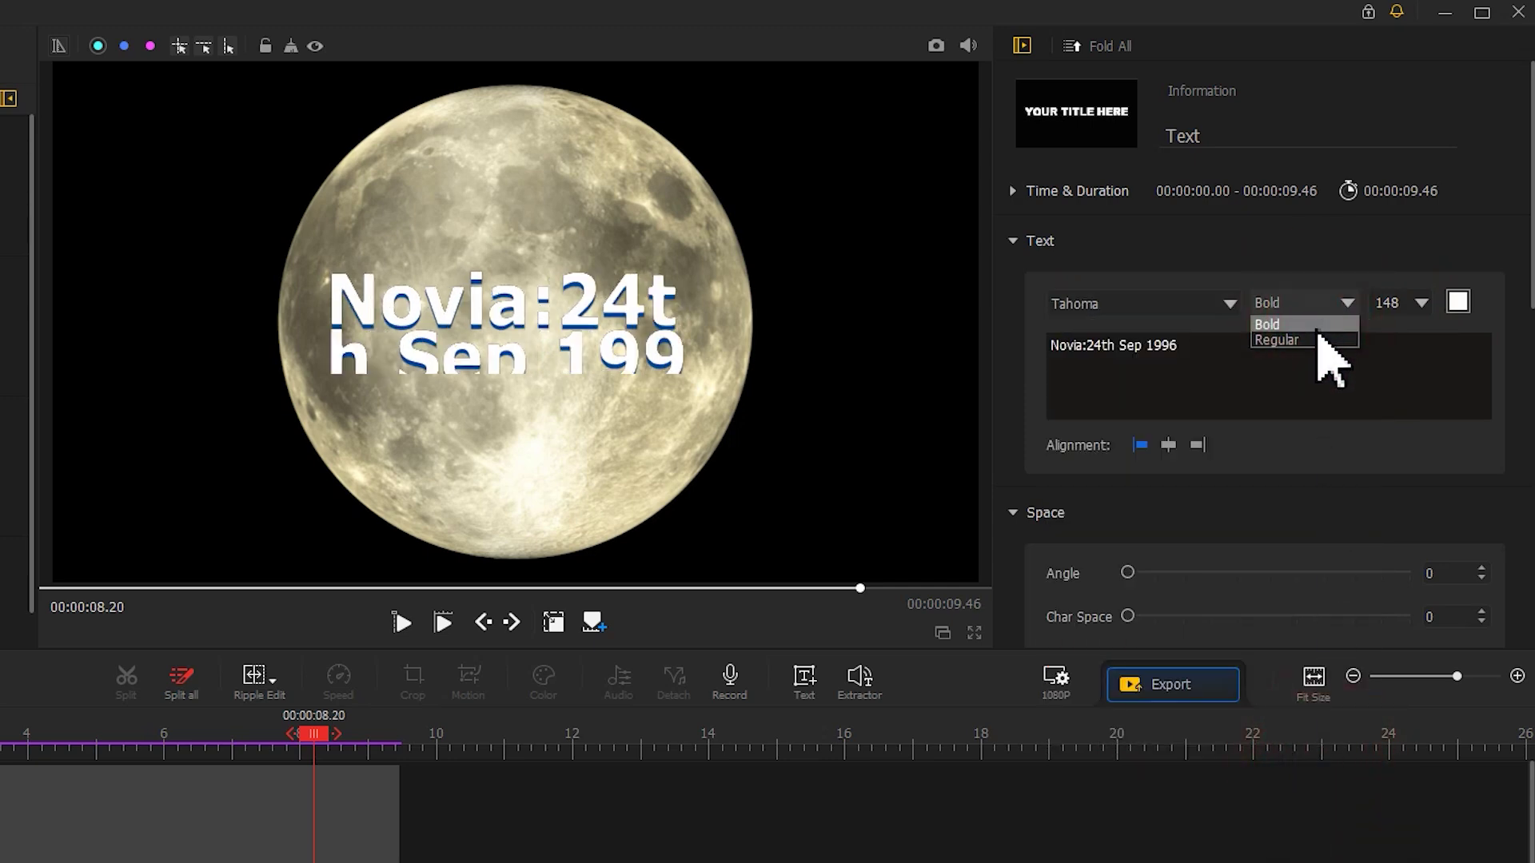
left_click(1323, 337)
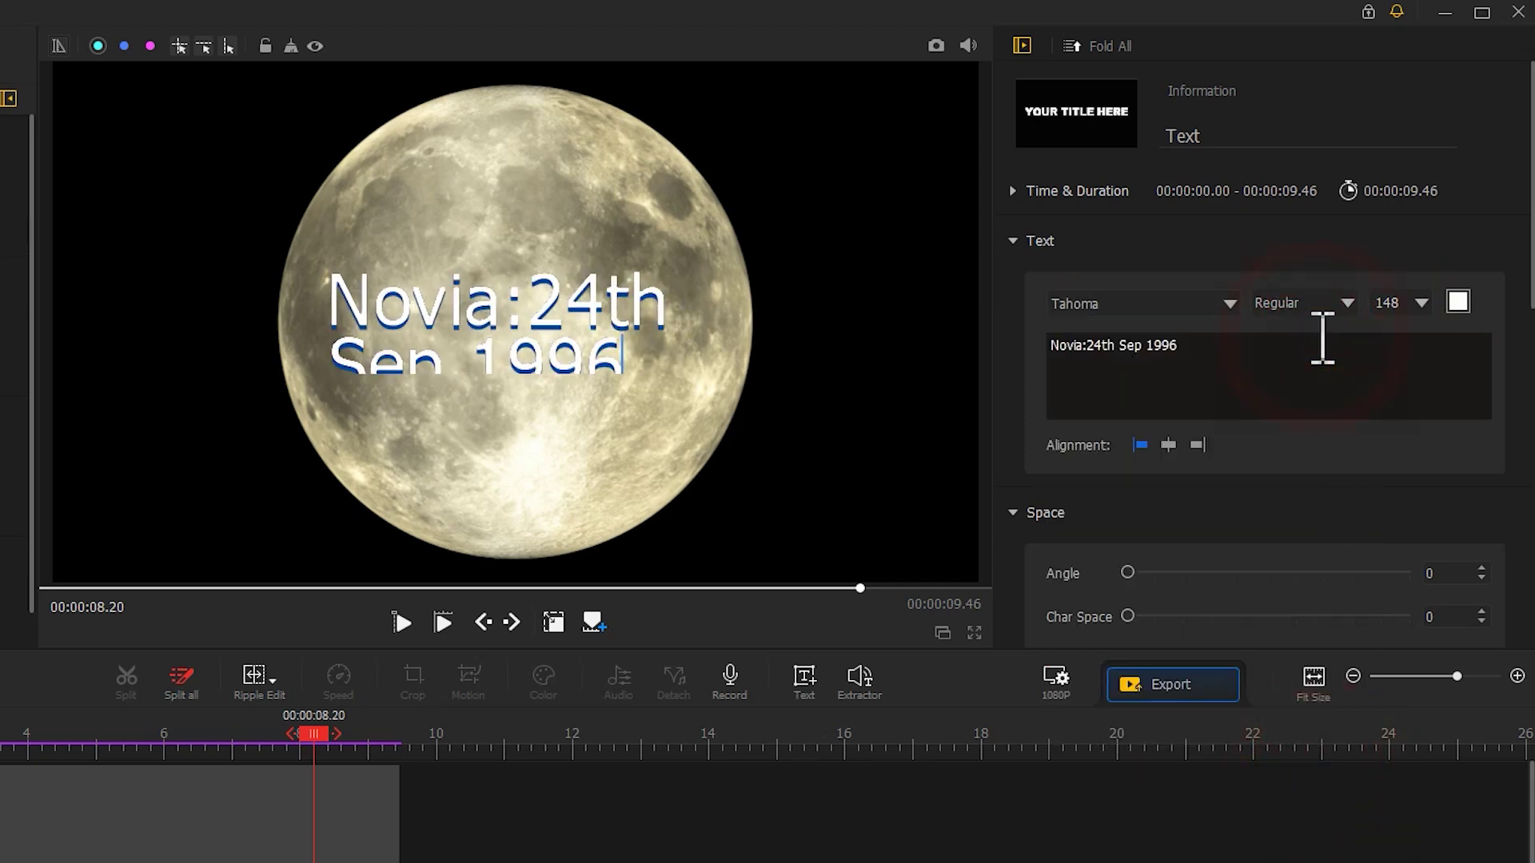
double_click(1412, 297)
type("50")
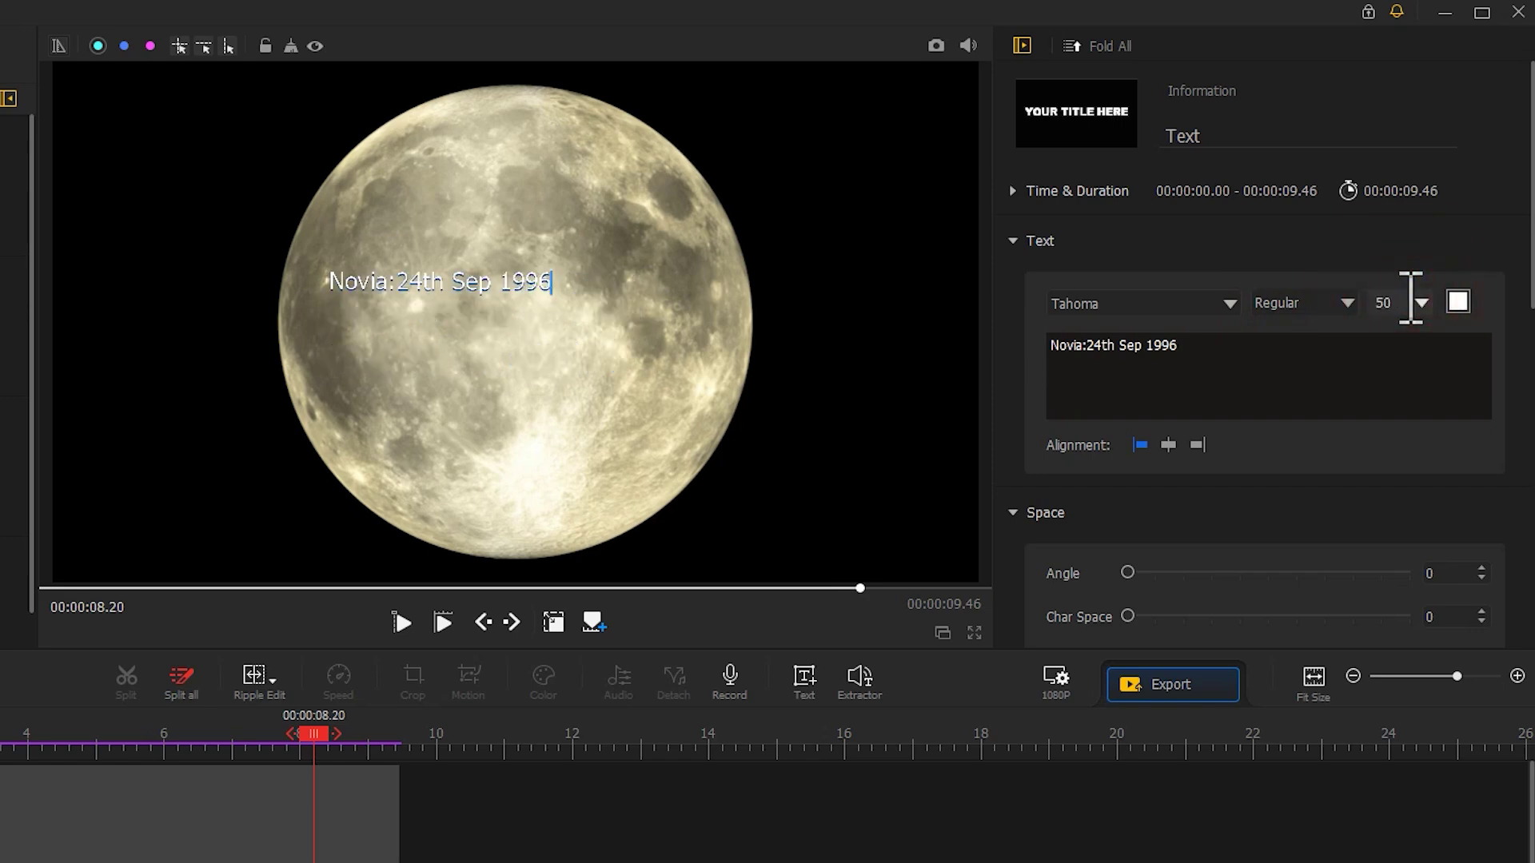
Step: Move the caption to the frame's top-left corner and set its shadow offset to 0
left_click(554, 622)
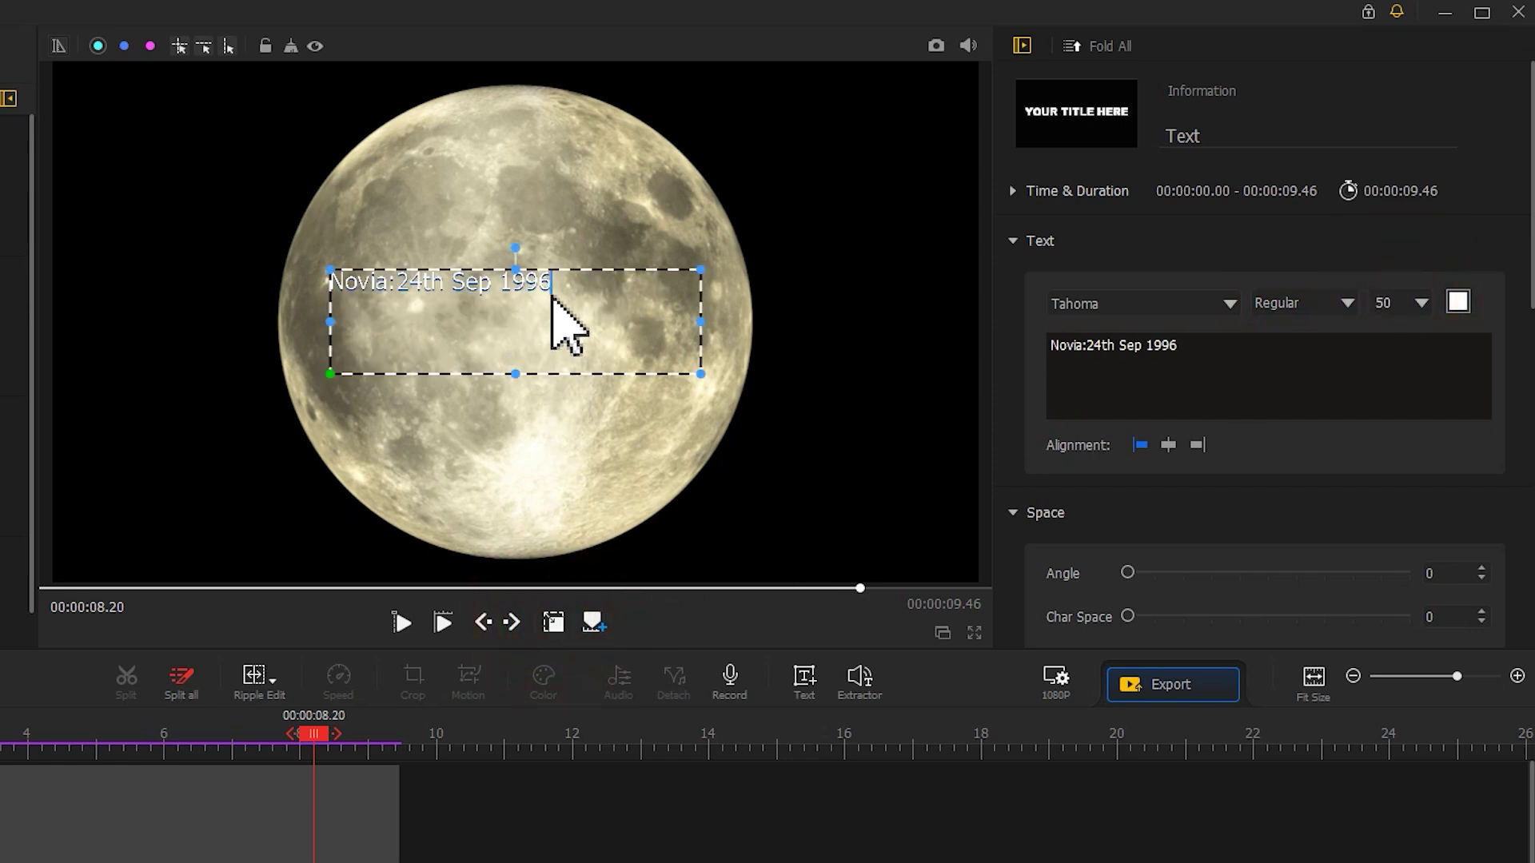
left_click_drag(552, 299, 306, 120)
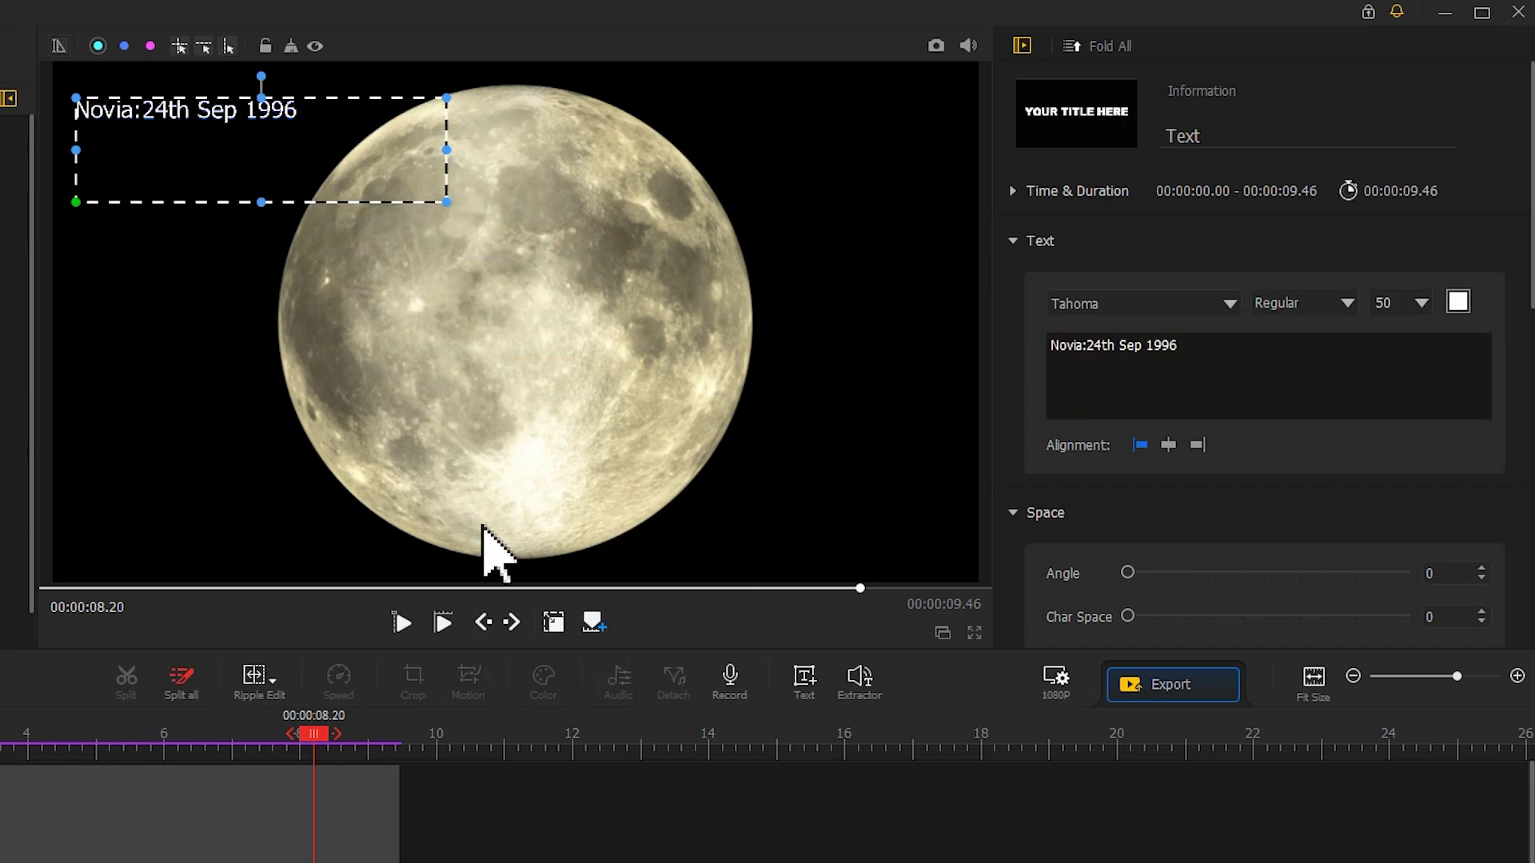
left_click(553, 622)
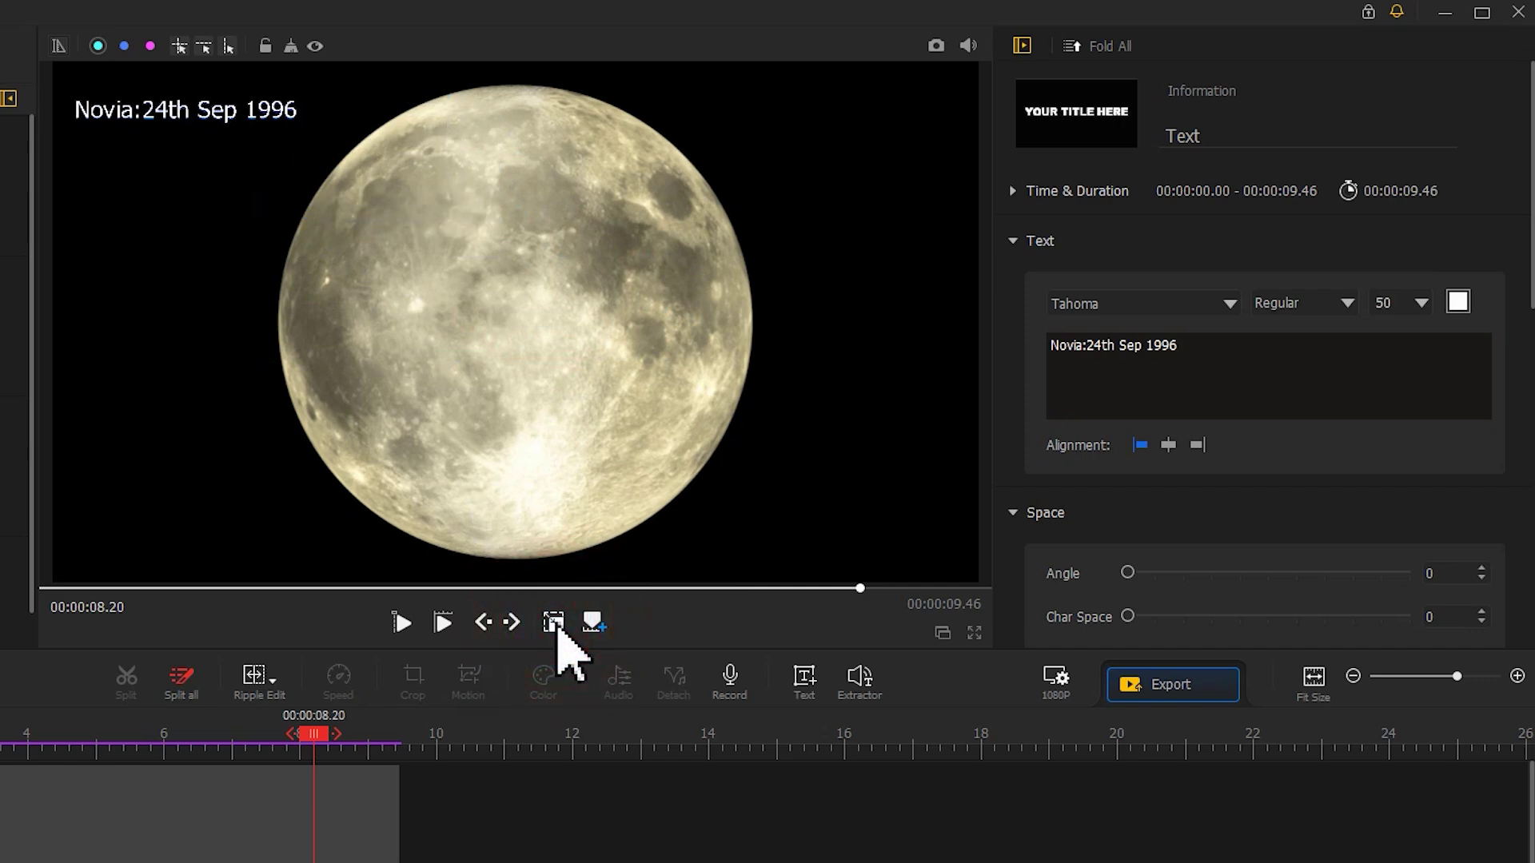
left_click_drag(1518, 200, 1479, 624)
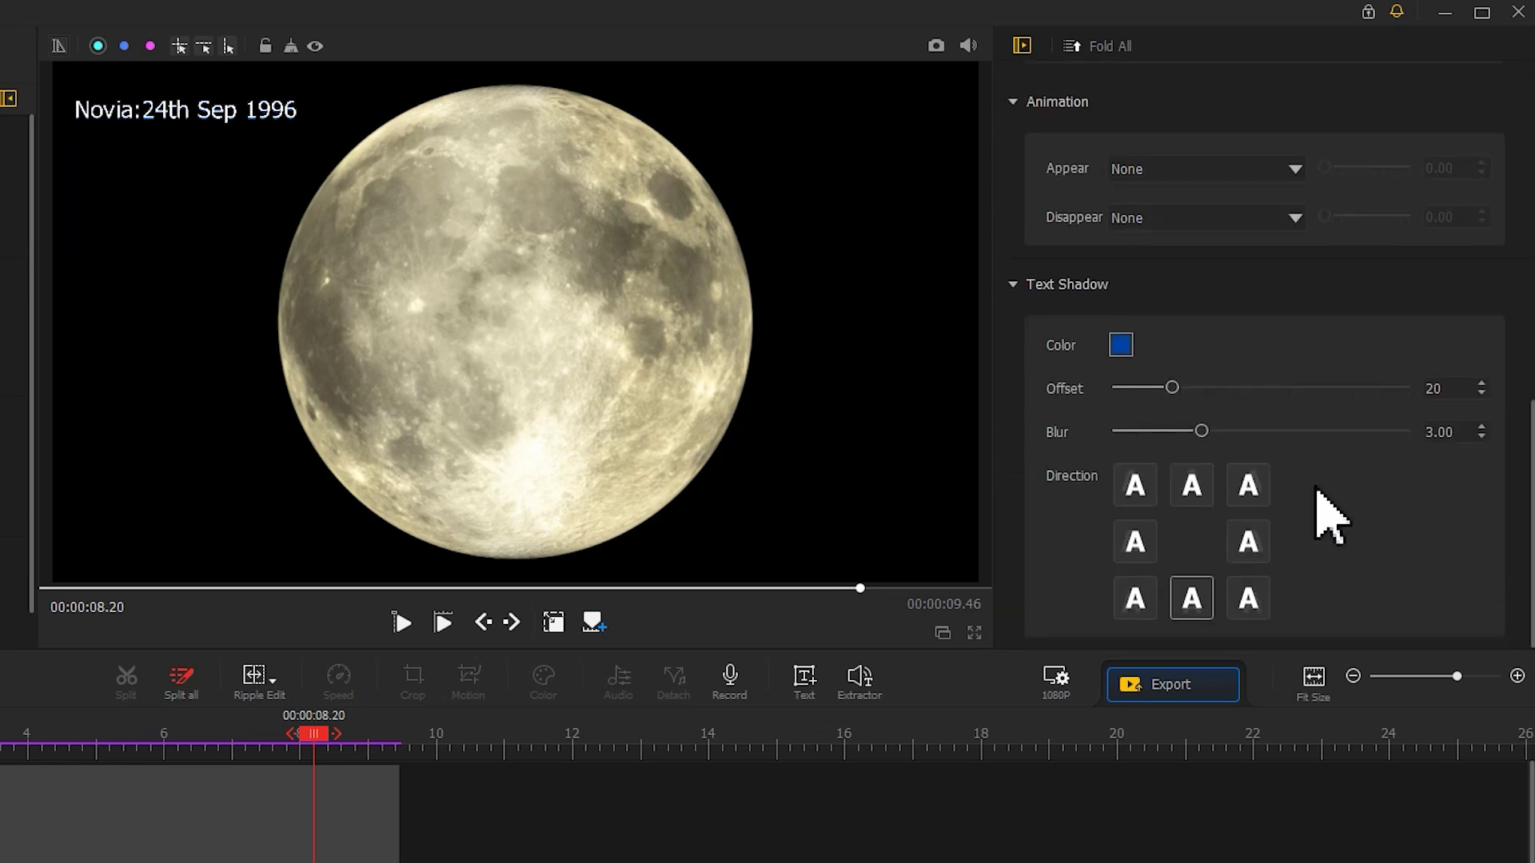
left_click_drag(1172, 387, 1101, 382)
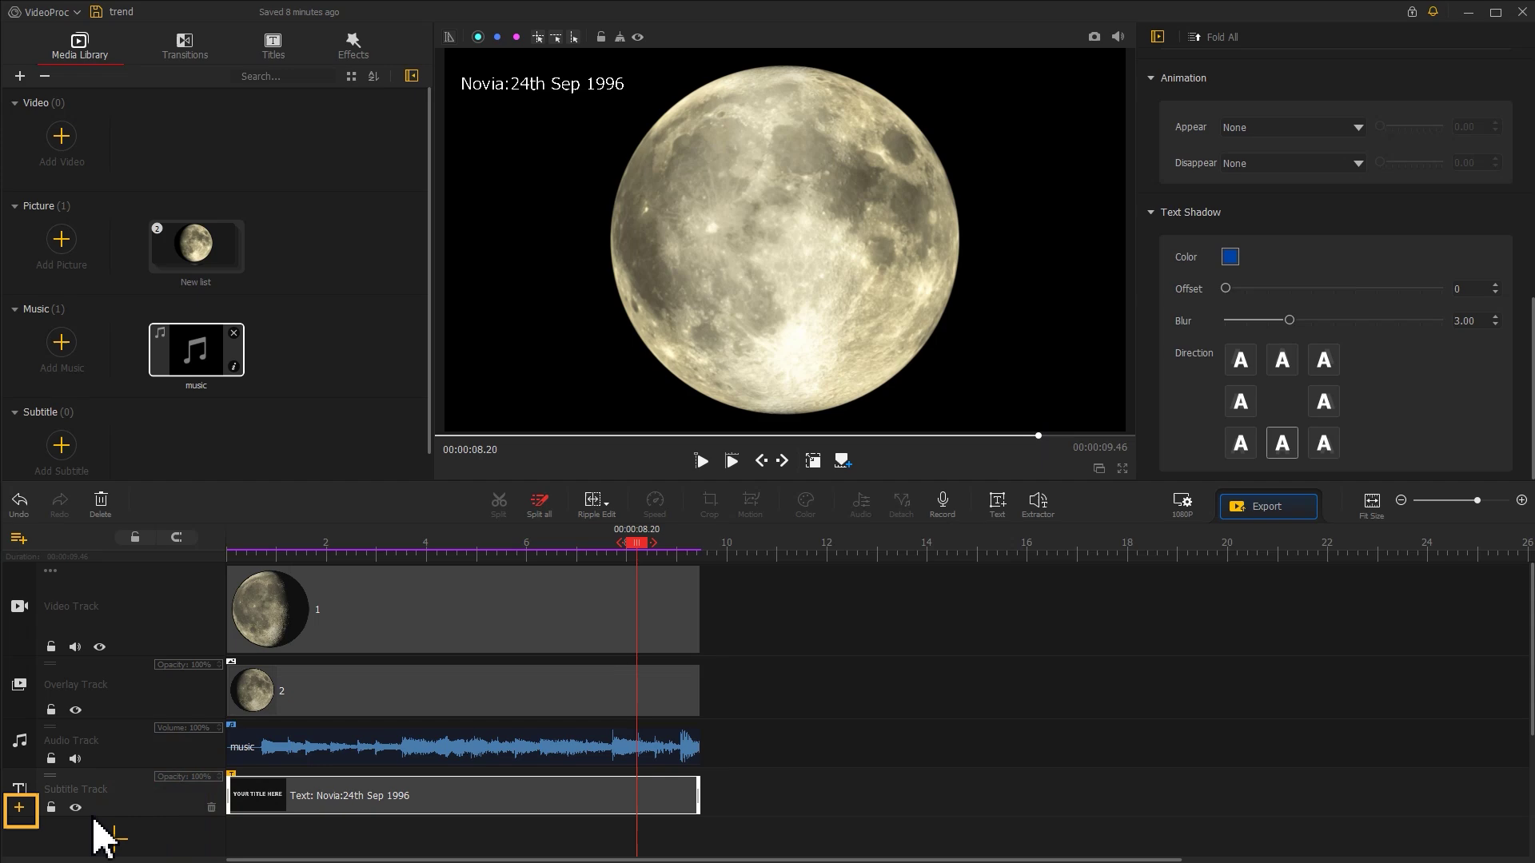
Step: Add a new subtitle track and paste a copy of the Novia caption onto it
left_click(20, 809)
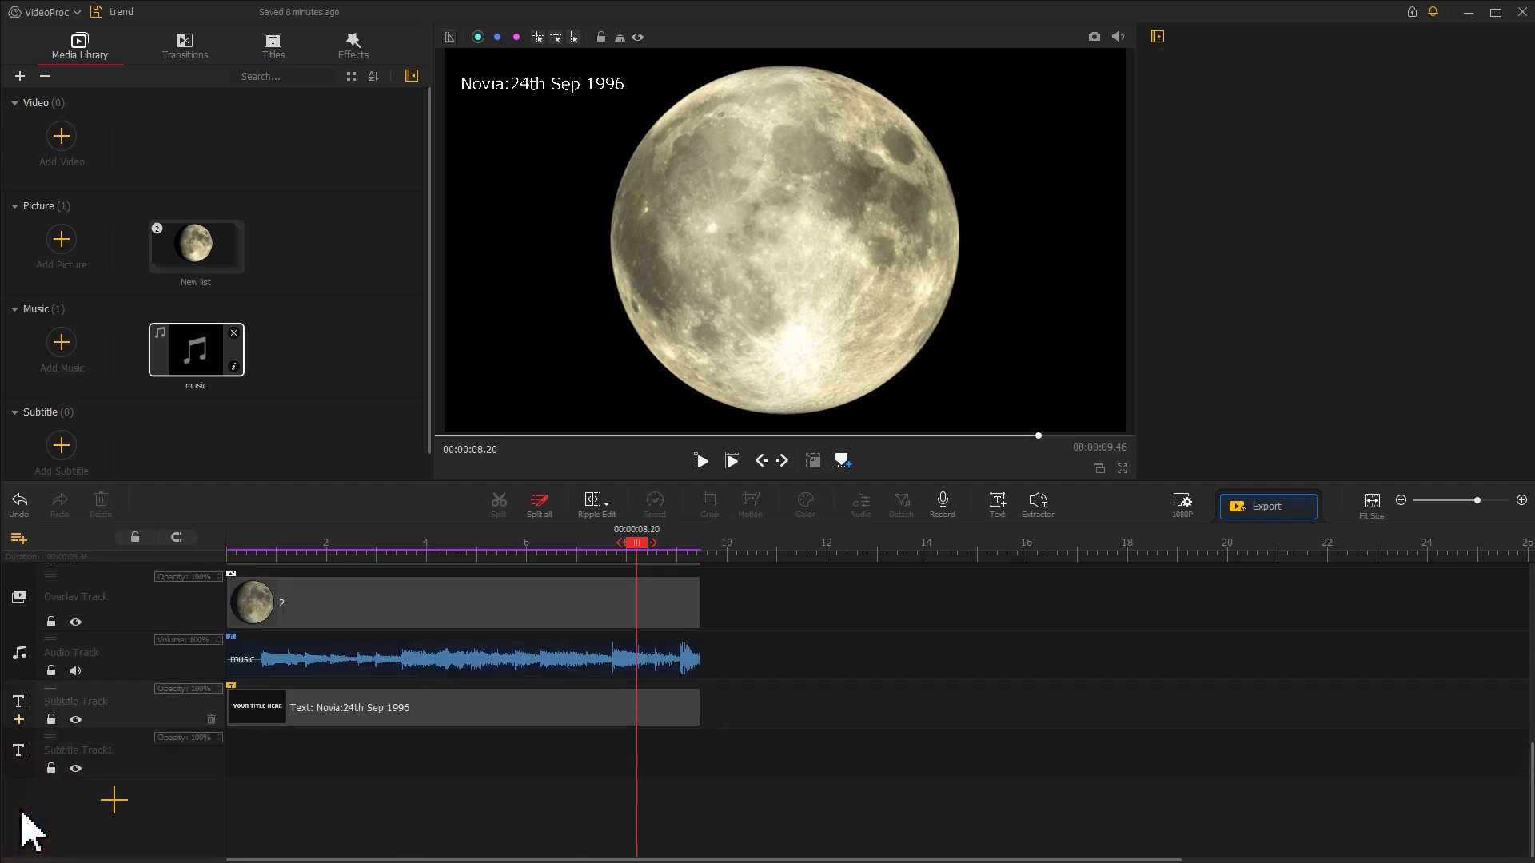
left_click(389, 710)
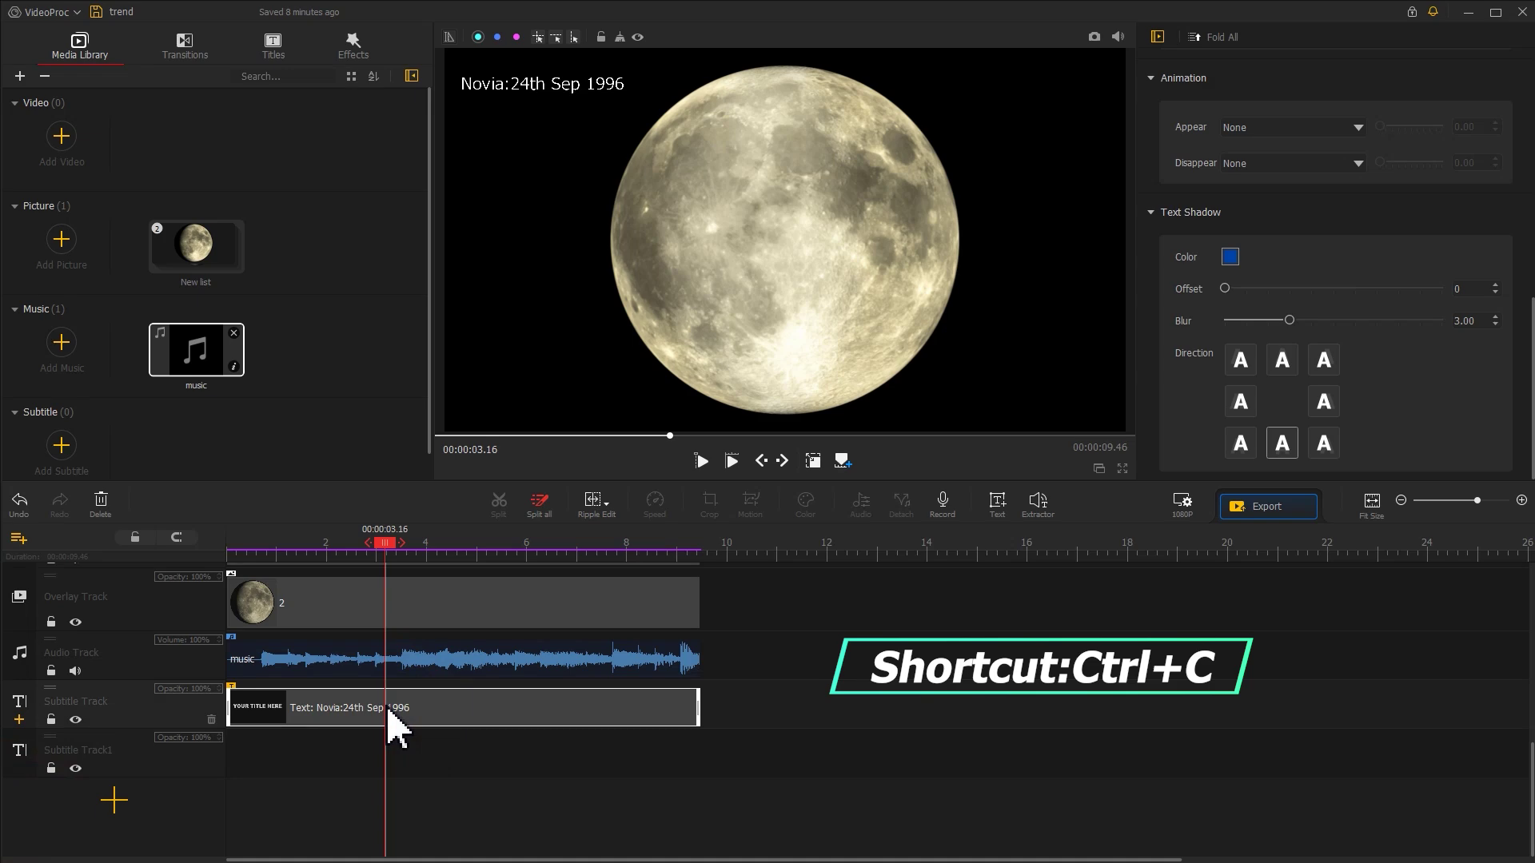
right_click(386, 749)
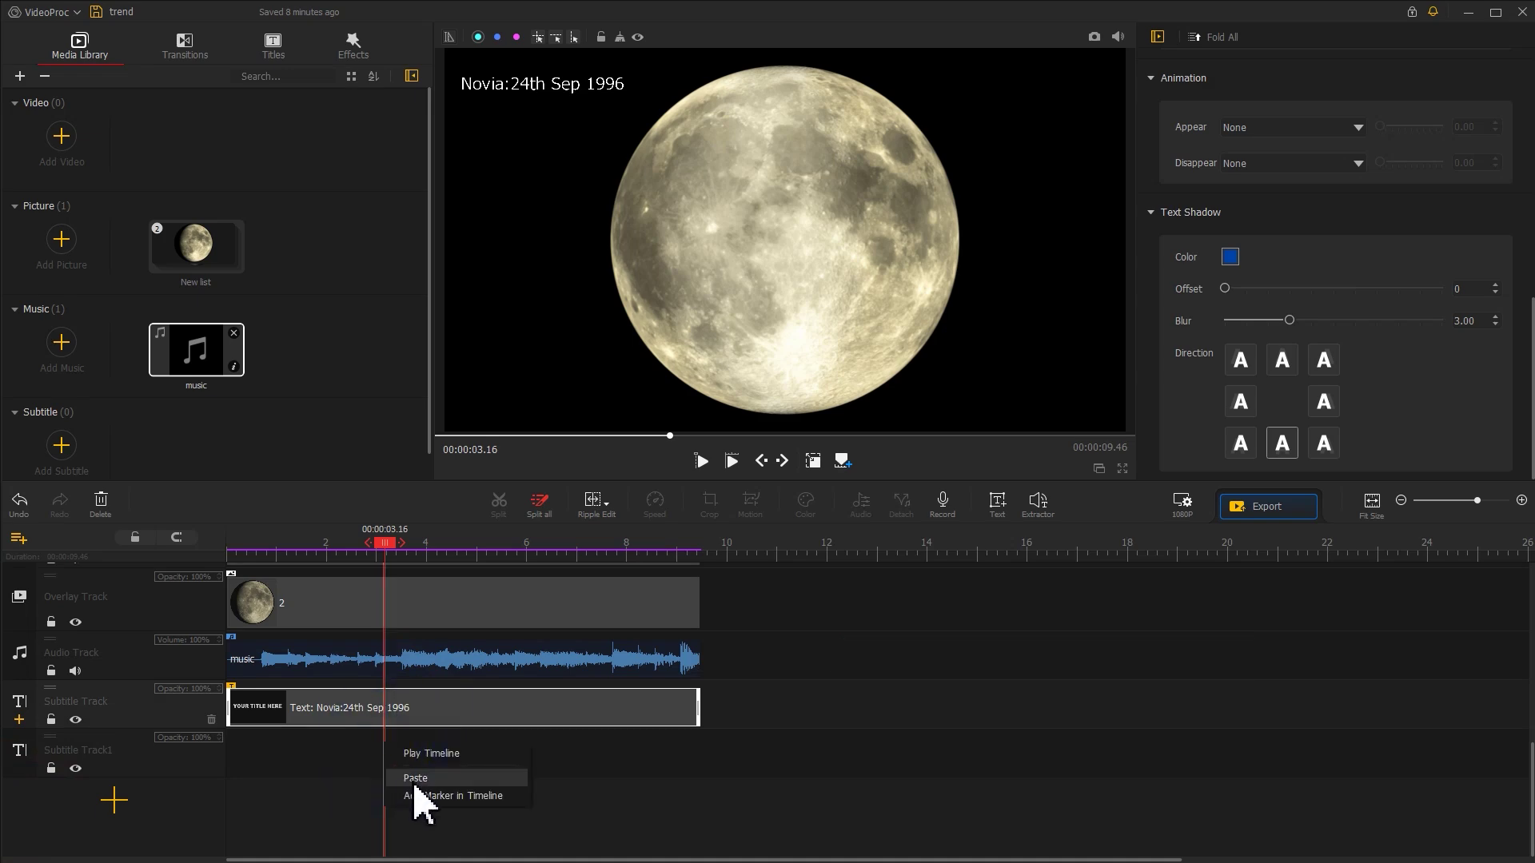
left_click(408, 774)
left_click_drag(428, 783, 269, 760)
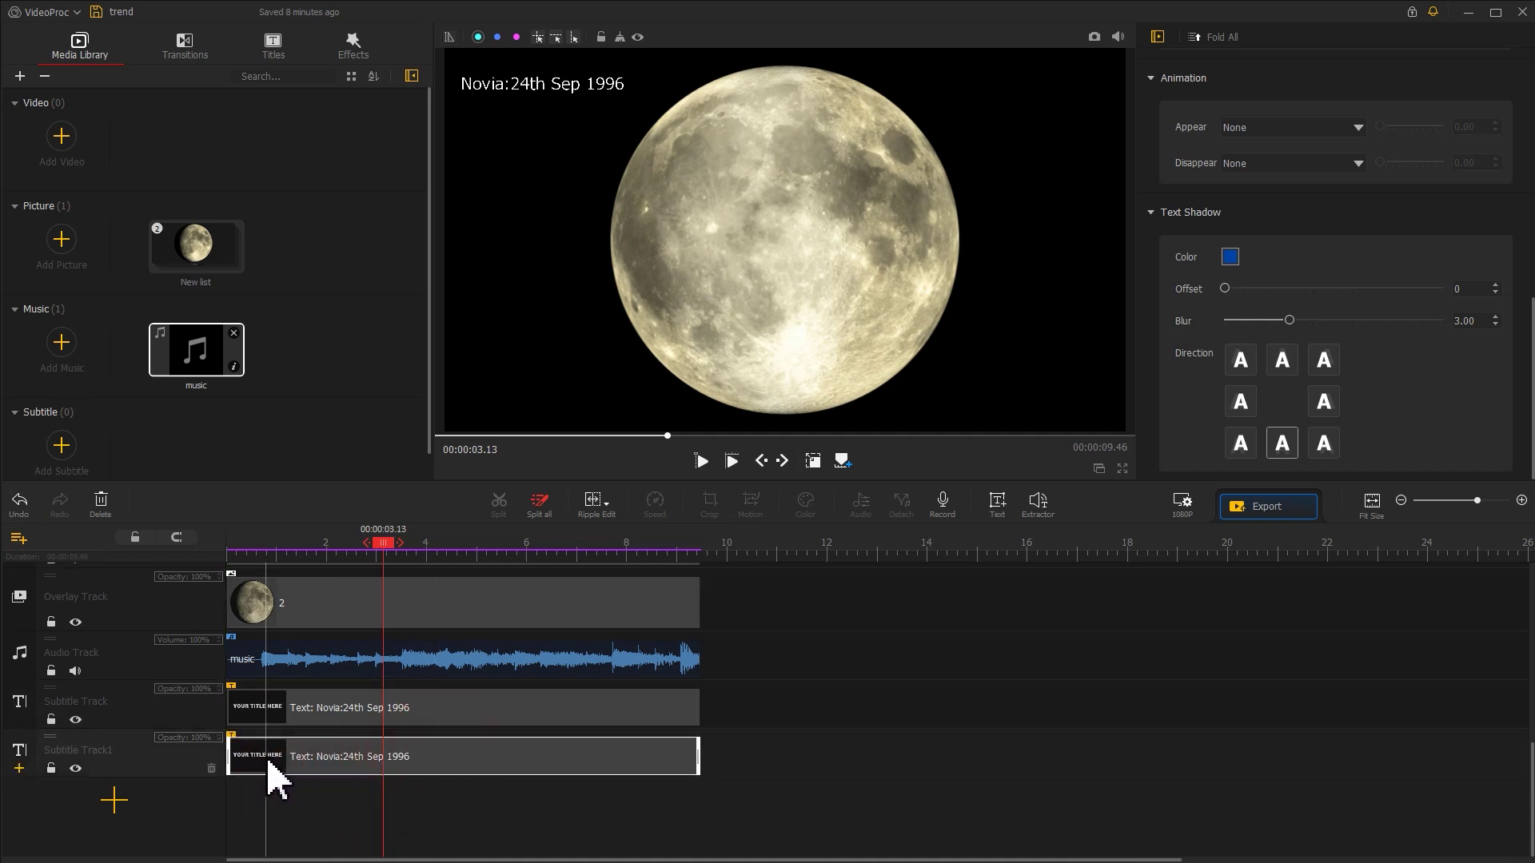
Step: Change the copied caption to 'Abel:1st Oct 1996' and move it to the frame's lower left
left_click_drag(1530, 373, 1527, 123)
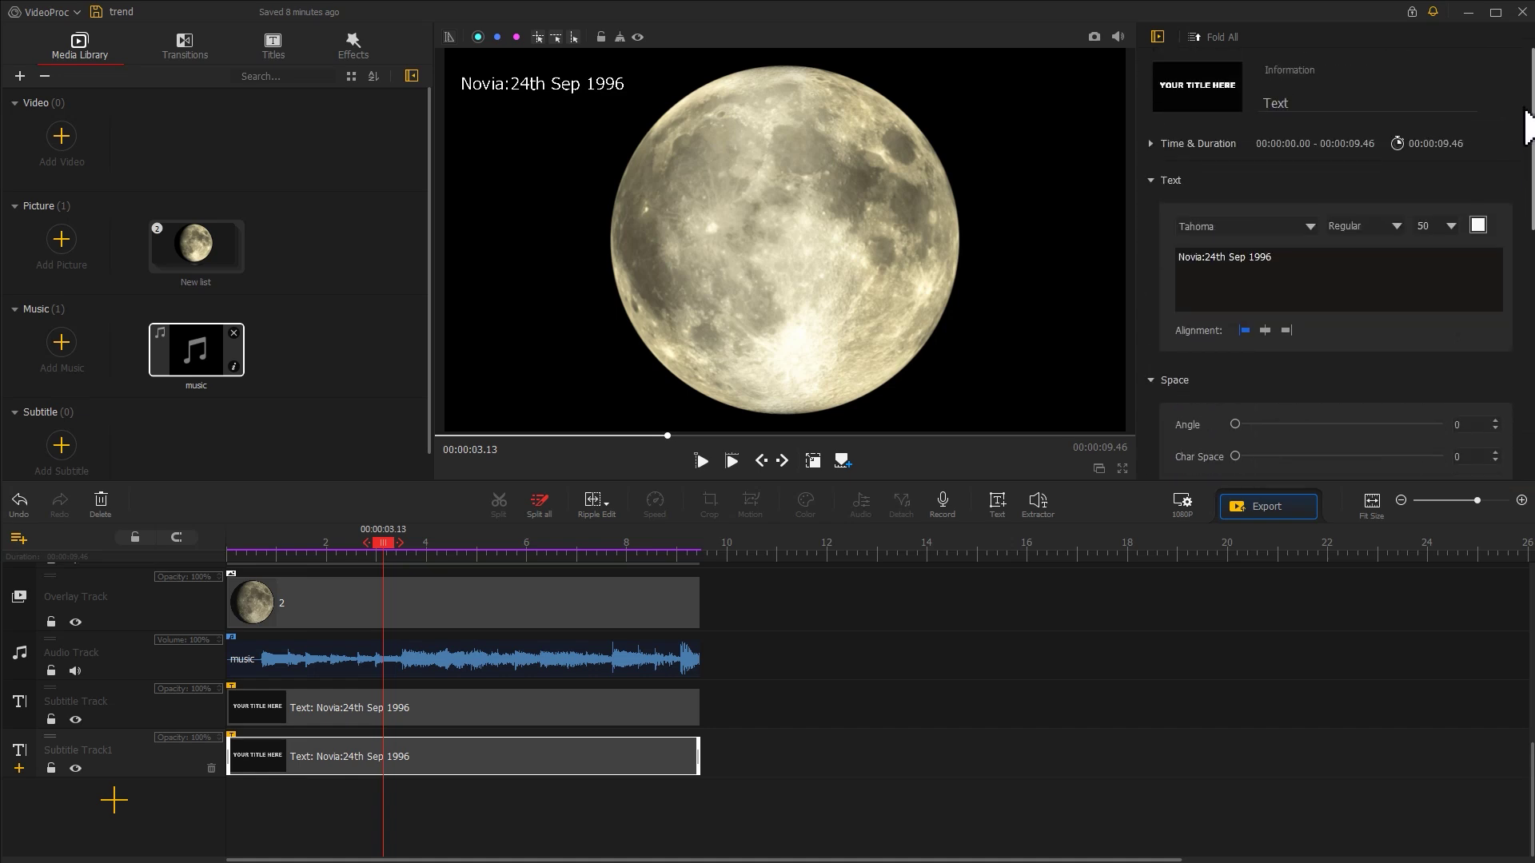
triple_click(1300, 256)
type("Abel:1st Oct")
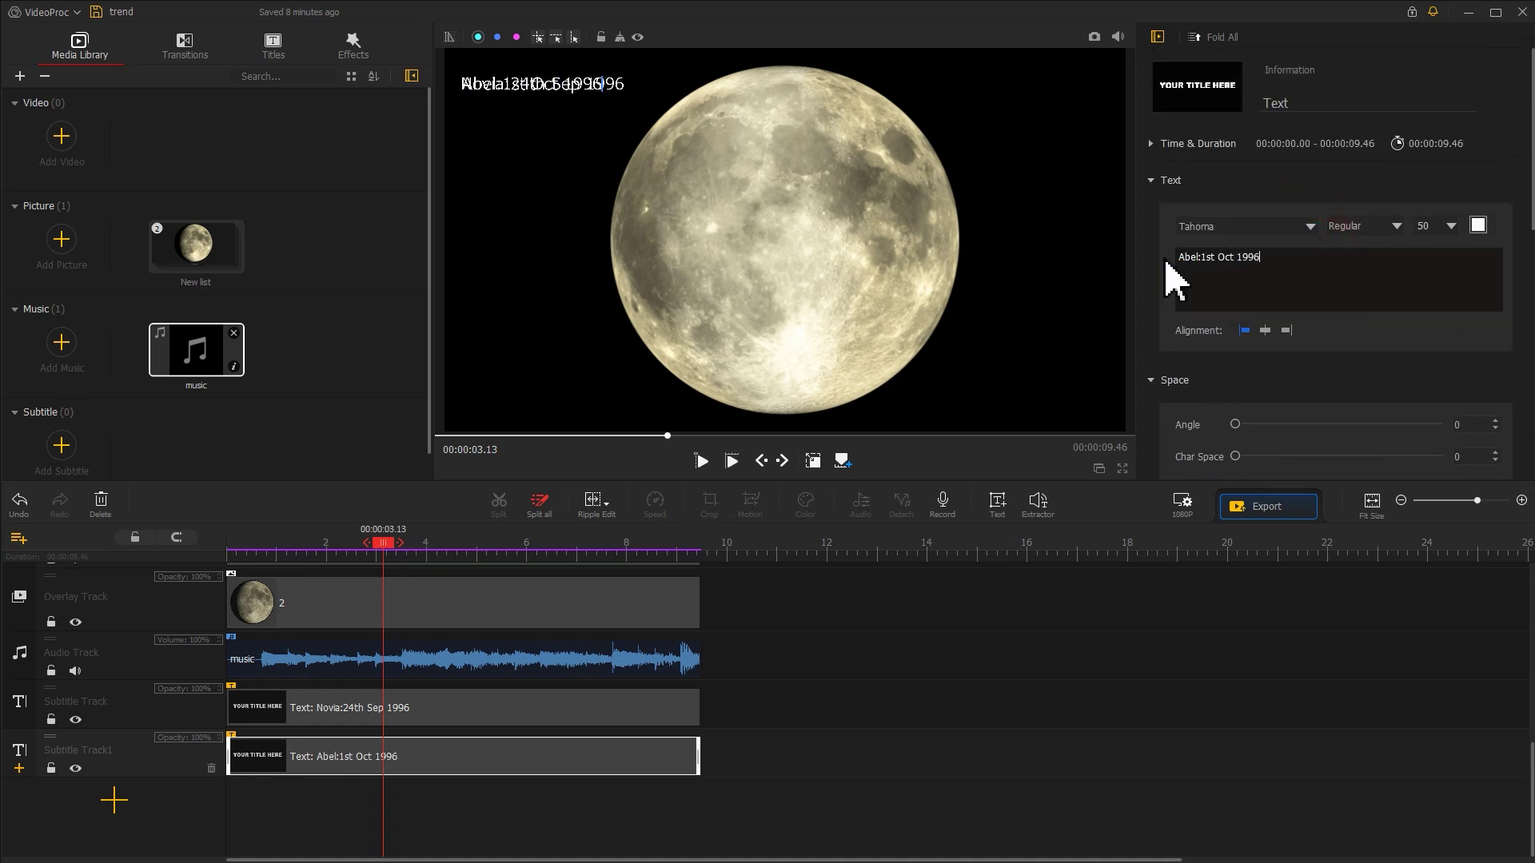
left_click(824, 472)
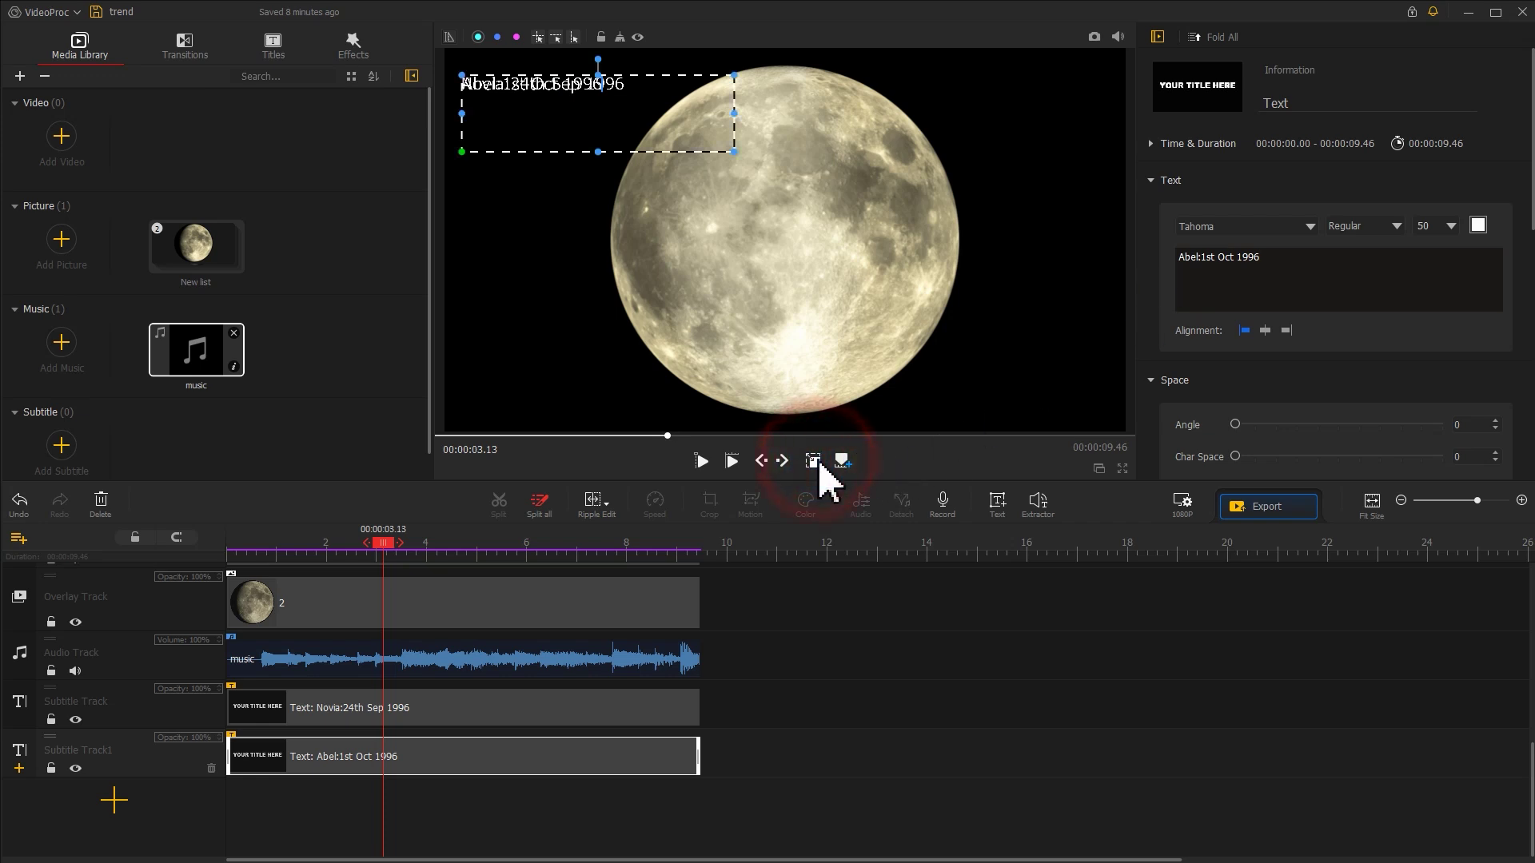
left_click_drag(661, 93, 689, 416)
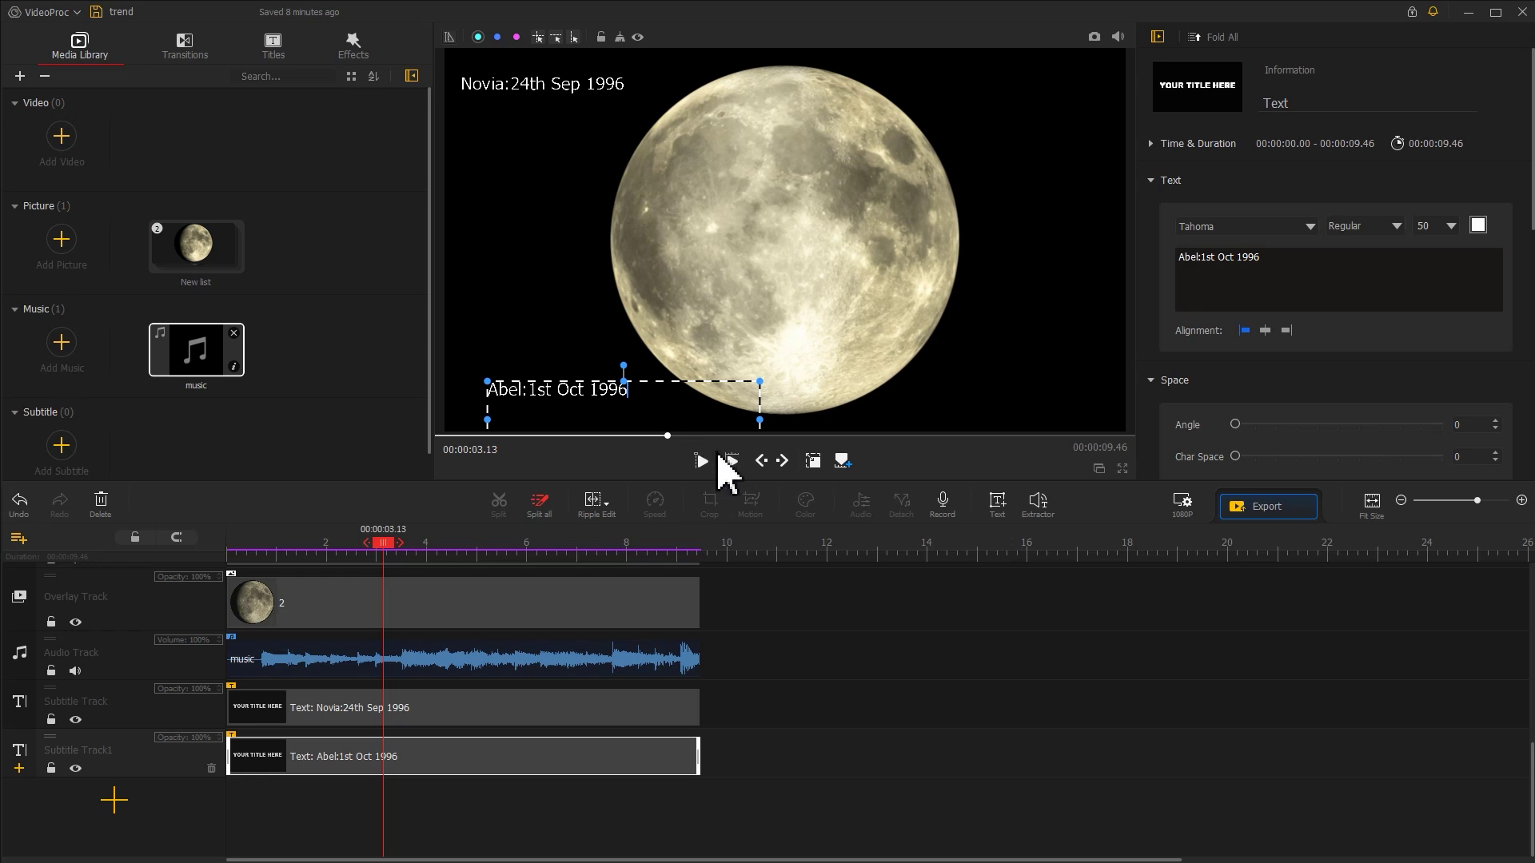
left_click(817, 466)
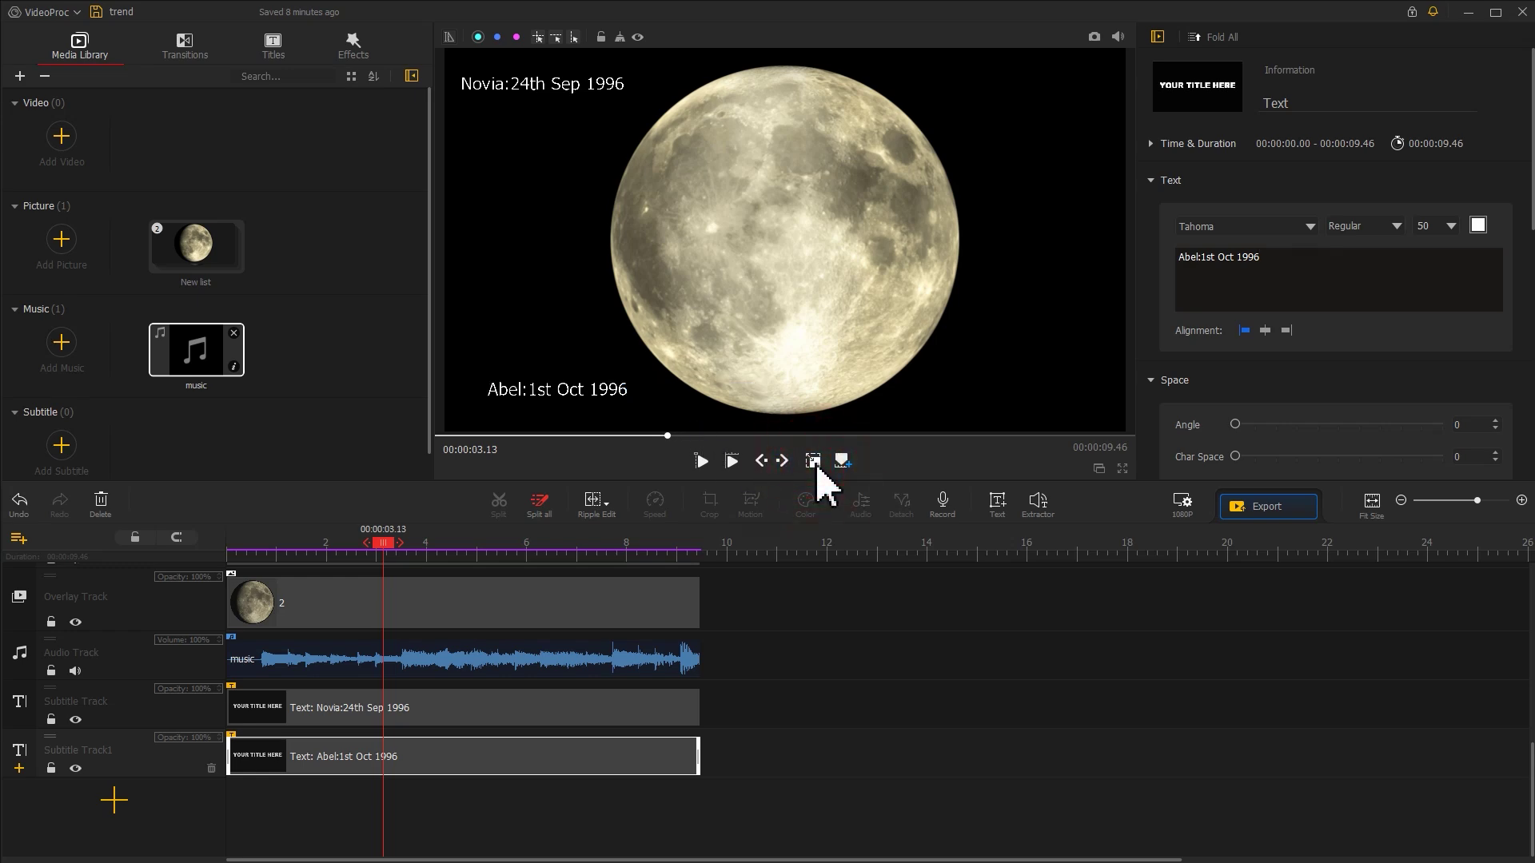